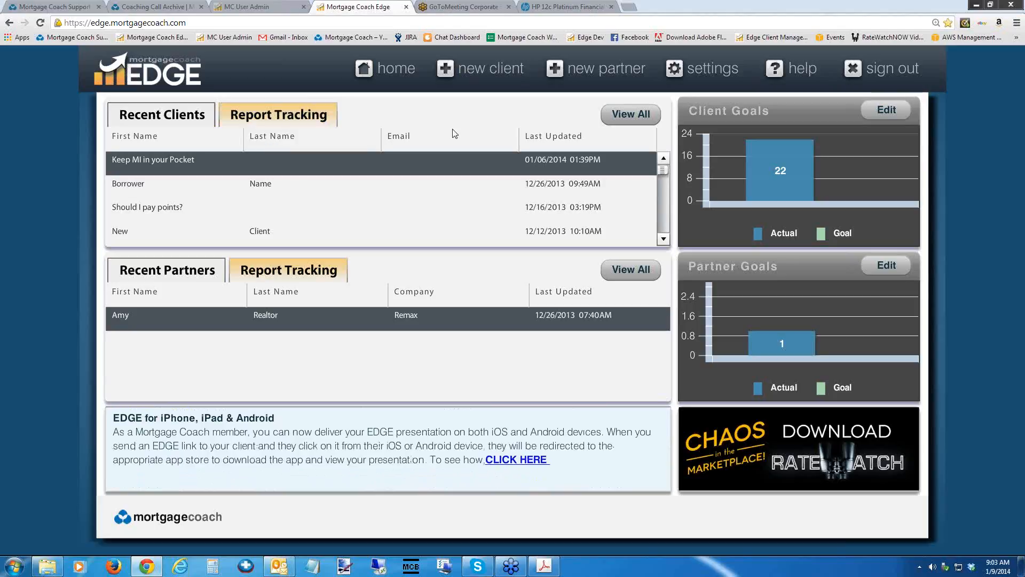
Review the license number, other license number and cell phone number in the contact information settings.
click(709, 72)
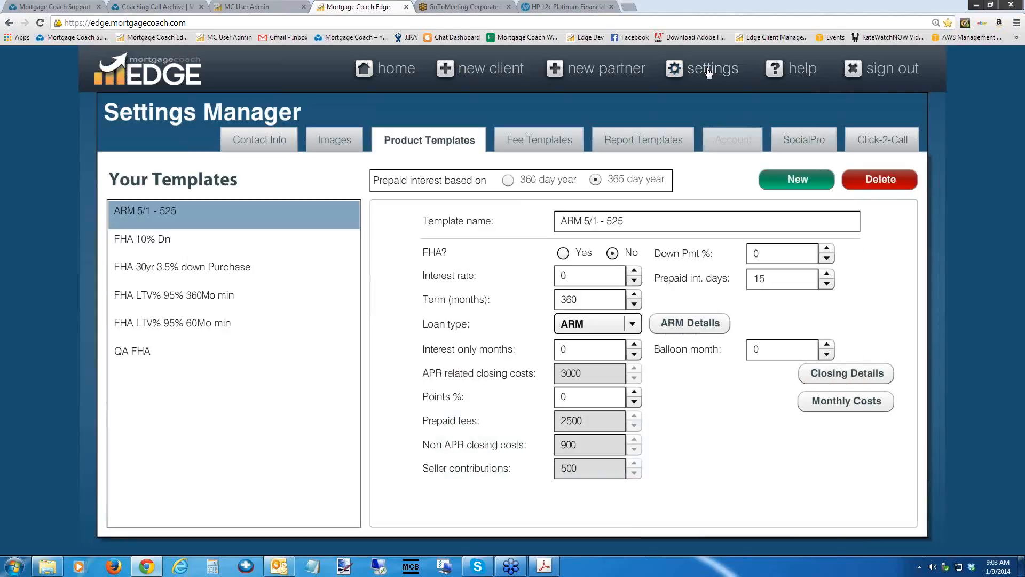
click(249, 143)
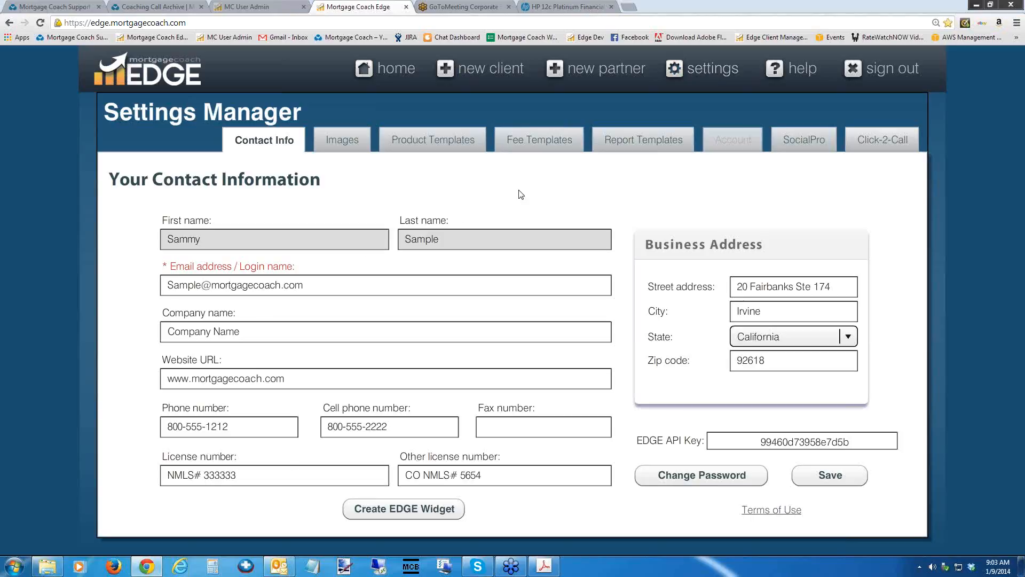
click(255, 476)
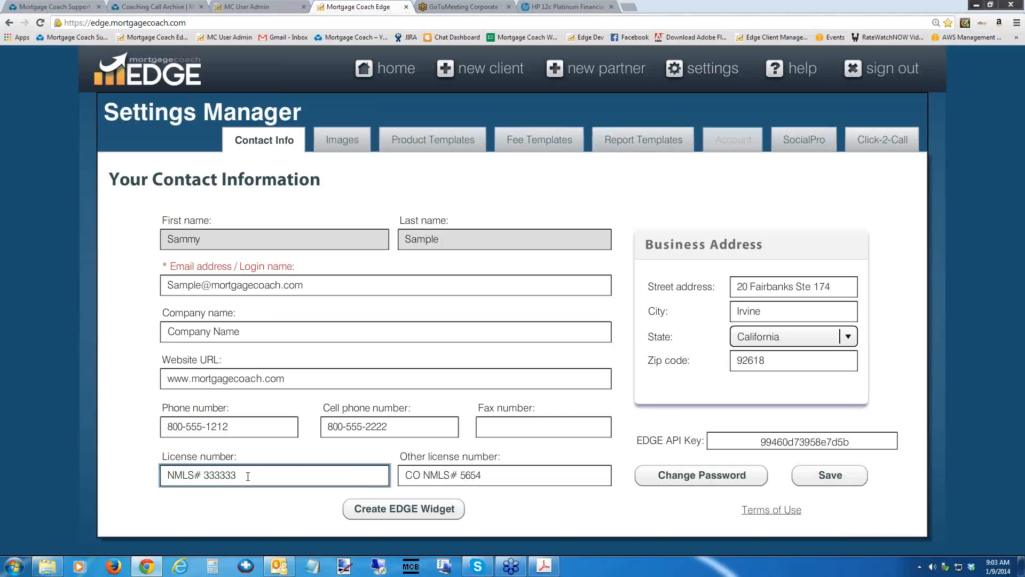
drag(248, 475, 151, 473)
drag(497, 476, 398, 476)
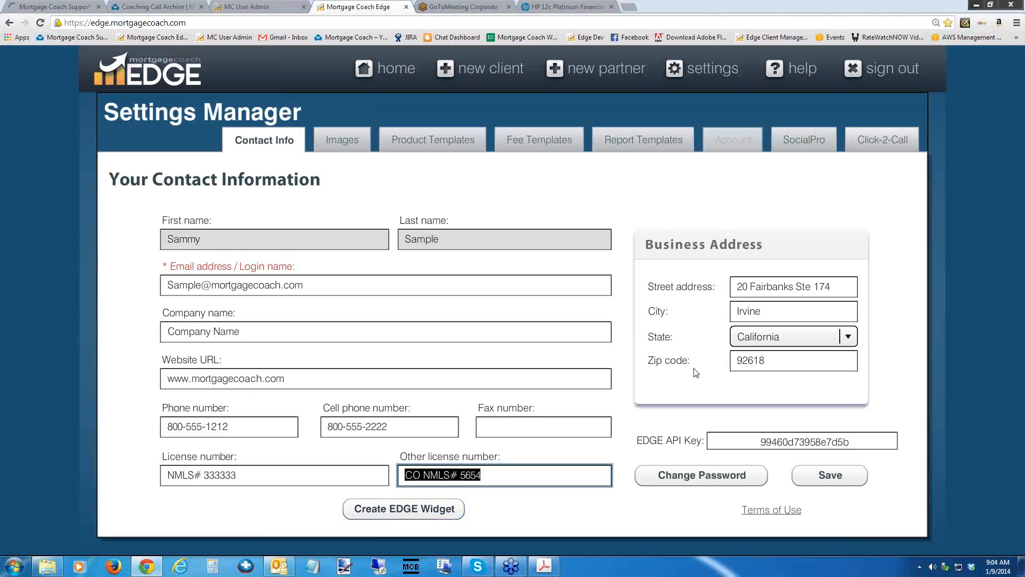
click(390, 426)
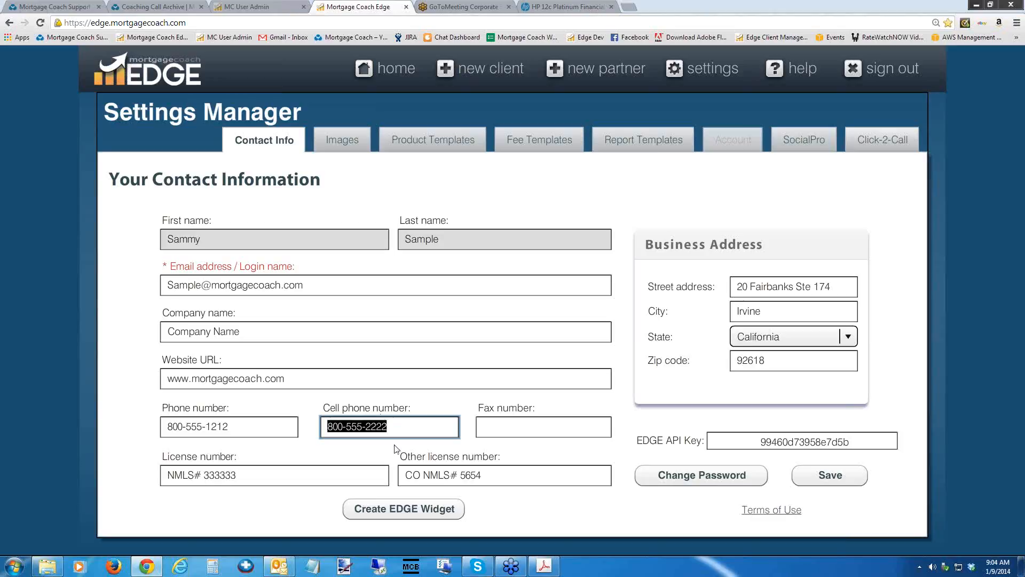
Open the EDGE widget creator, enable SMS messages for received entries, and update the form options.
click(405, 510)
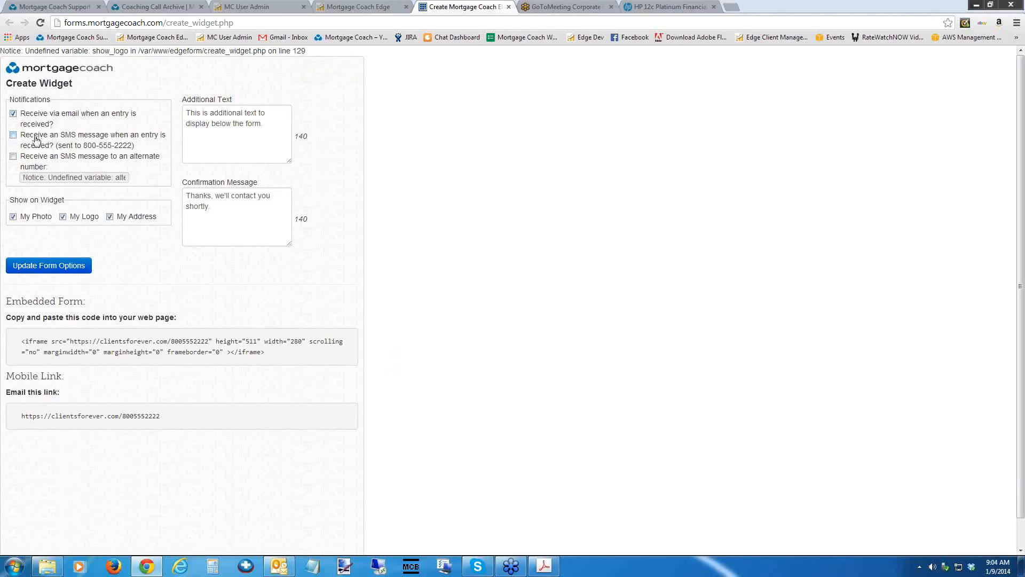
click(12, 137)
click(265, 125)
drag(265, 125, 177, 110)
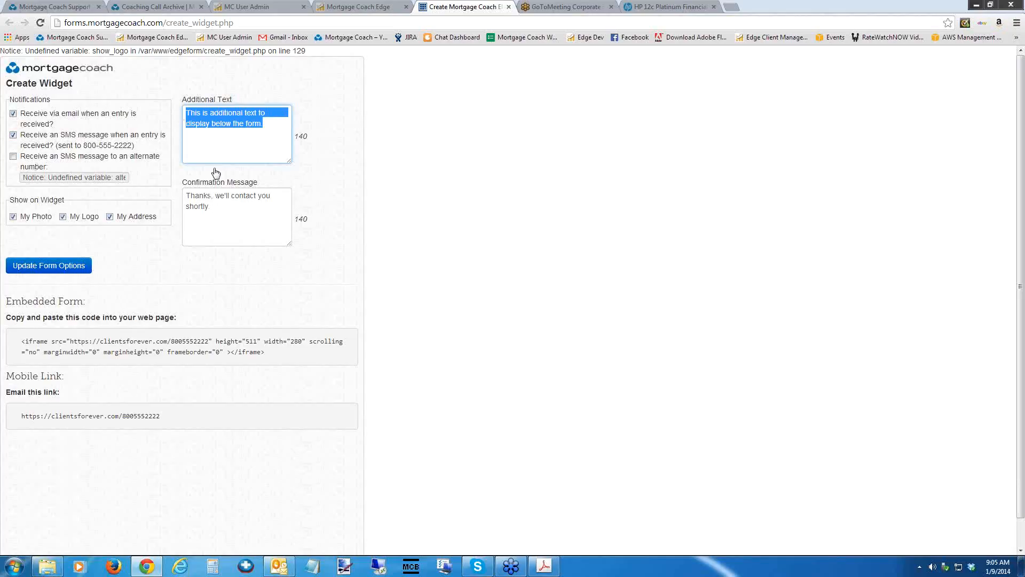
click(48, 267)
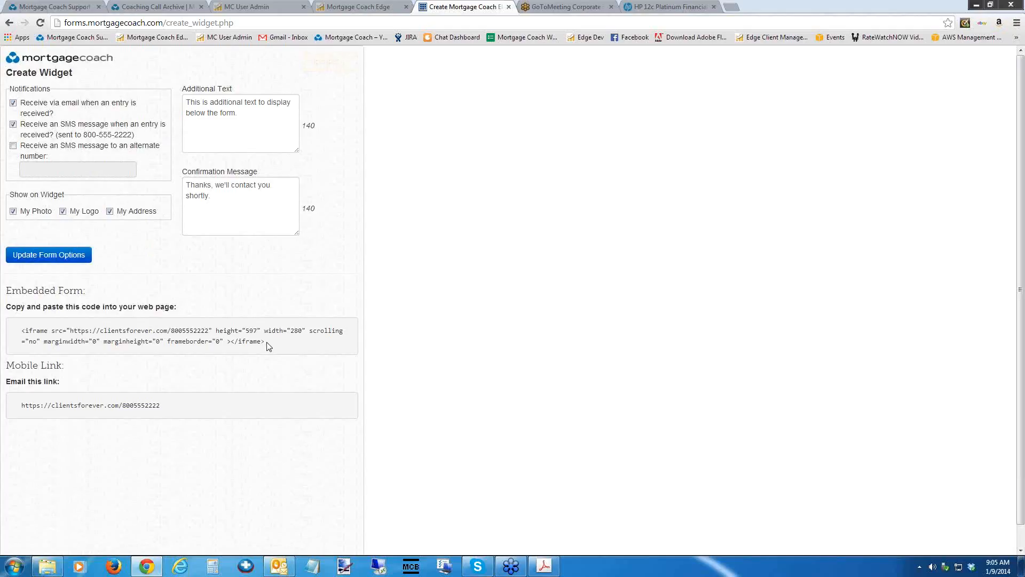
Review the widget's embed code, copy its mobile link, and open the link in a new browser tab to view the form.
drag(266, 343, 20, 328)
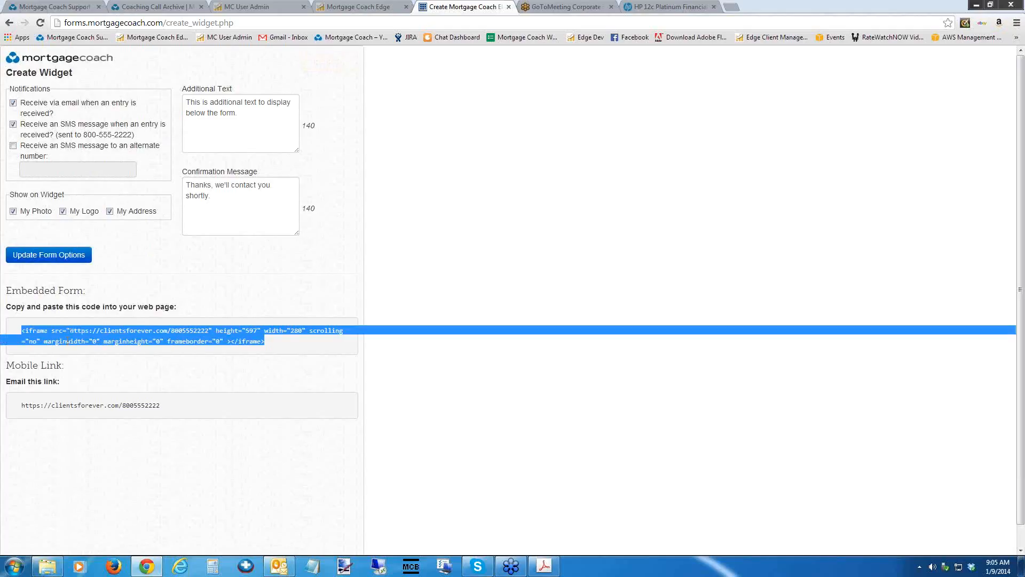
drag(163, 412, 23, 407)
key(ctrl+c)
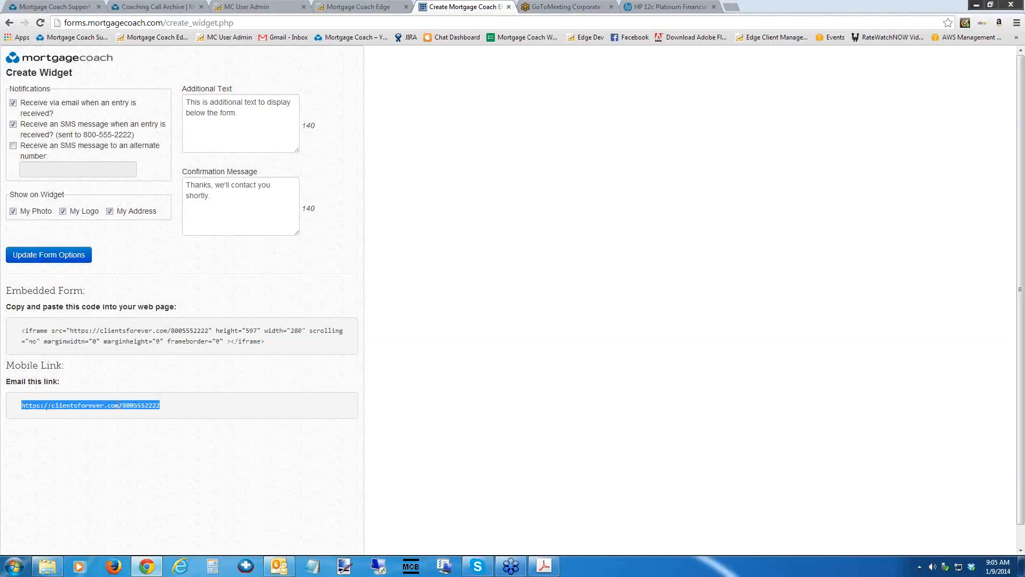
click(731, 7)
key(ctrl+v)
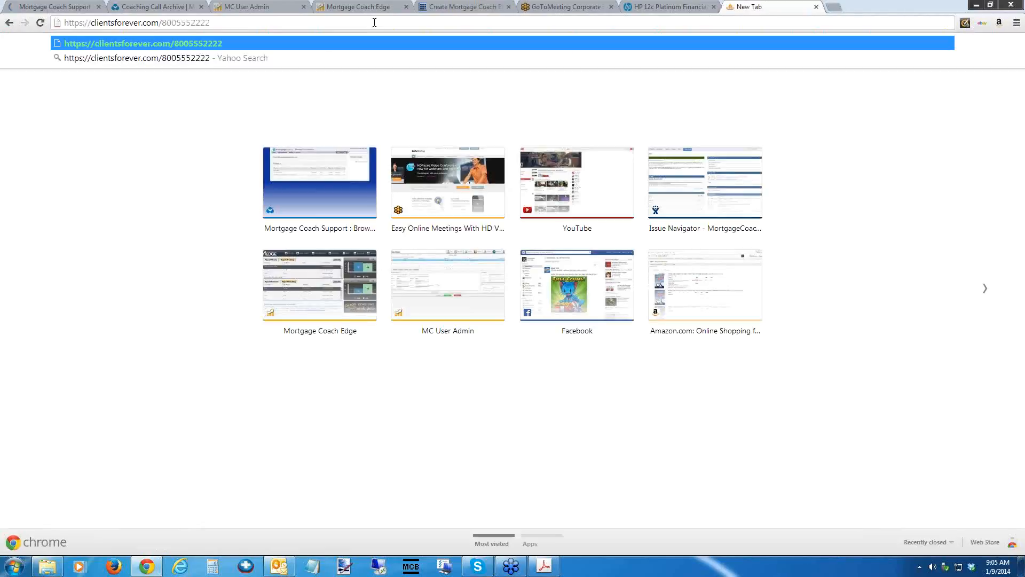
key(Return)
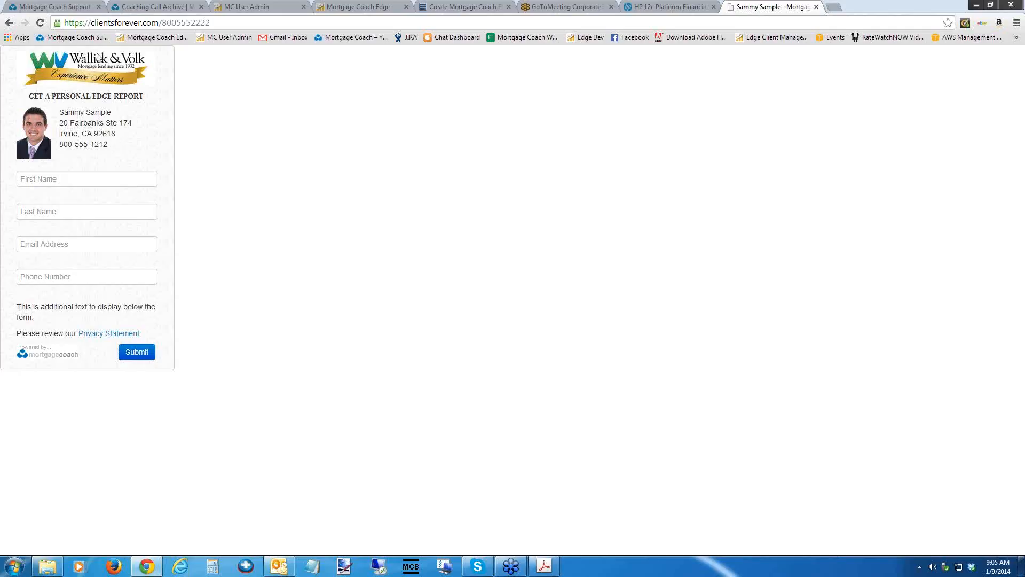
click(48, 180)
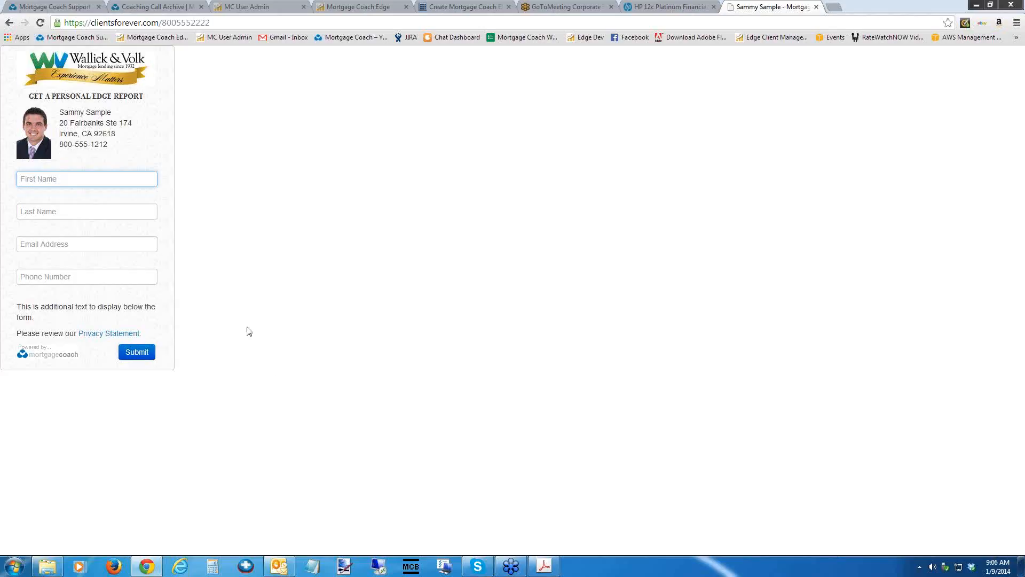
click(215, 23)
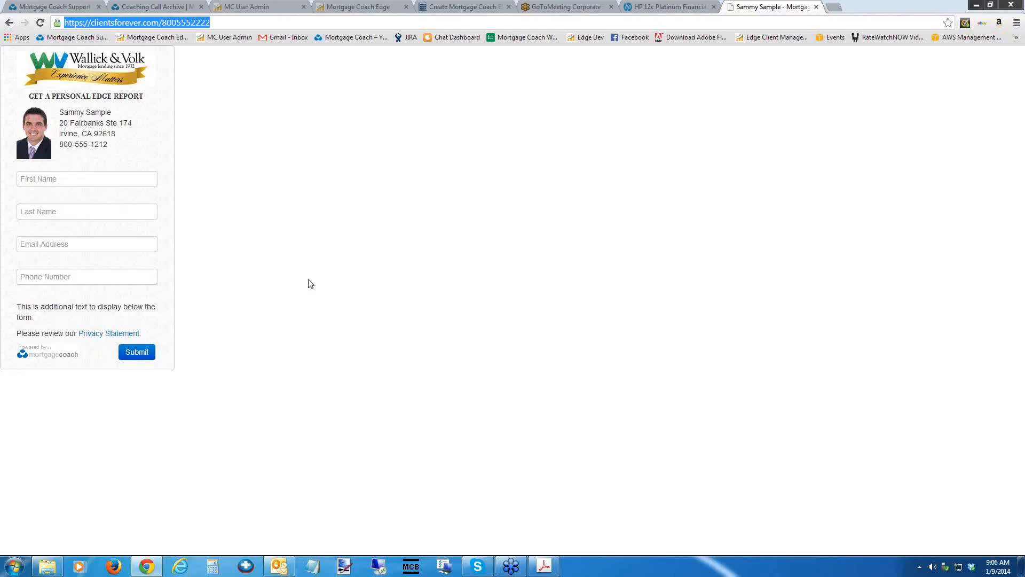
Close the widget form preview, return to the Settings Manager, and view the head shot and logo images.
click(816, 7)
click(358, 7)
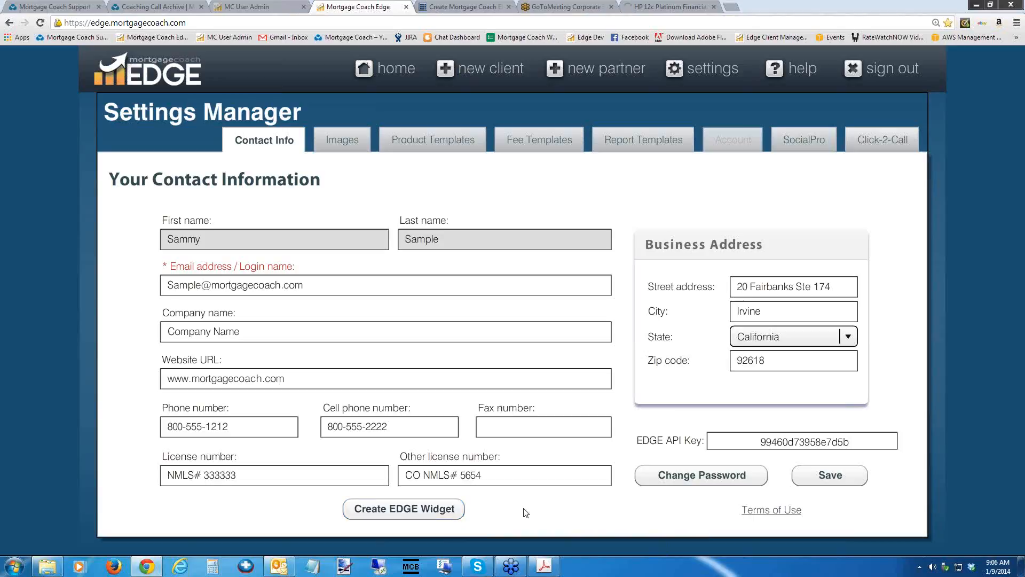
click(346, 143)
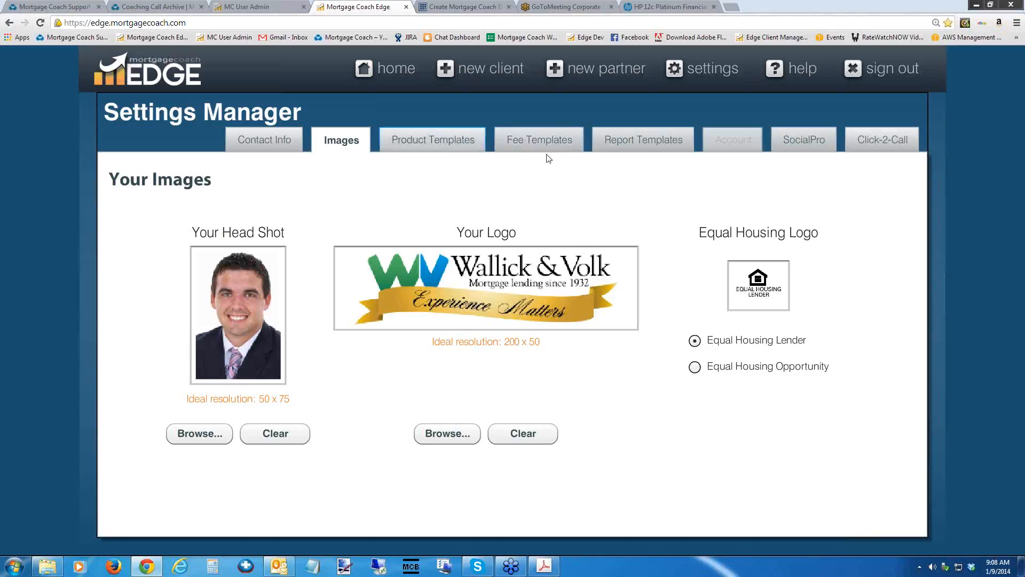
Create a new loan fee template named "FHA 15 yr Fixed".
click(538, 139)
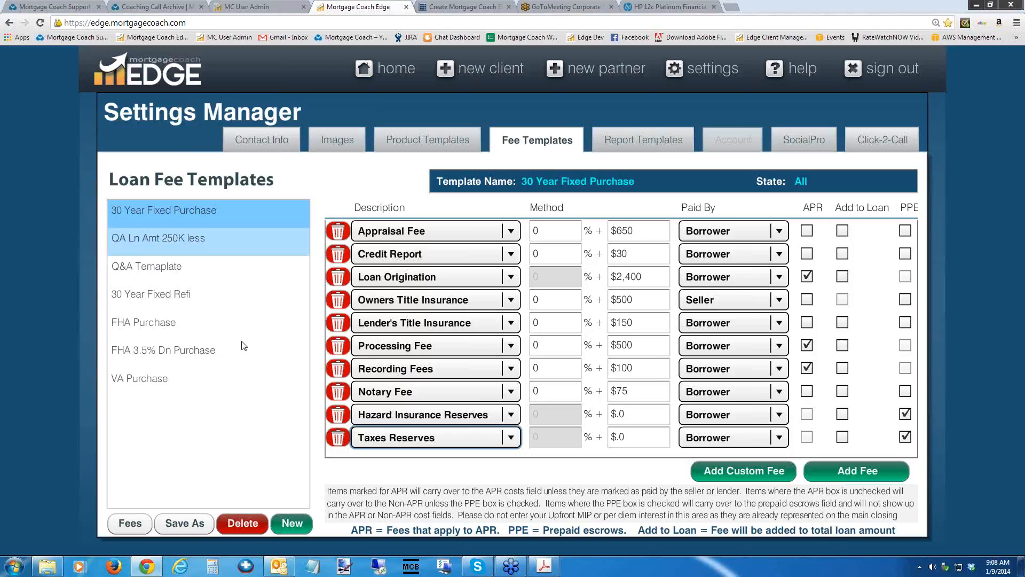
click(292, 524)
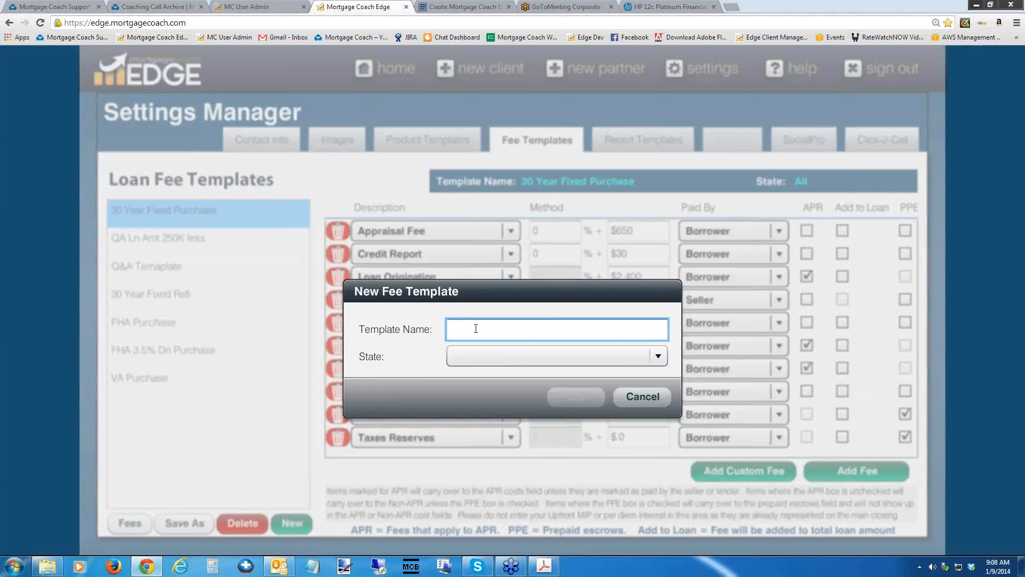
text(FHA)
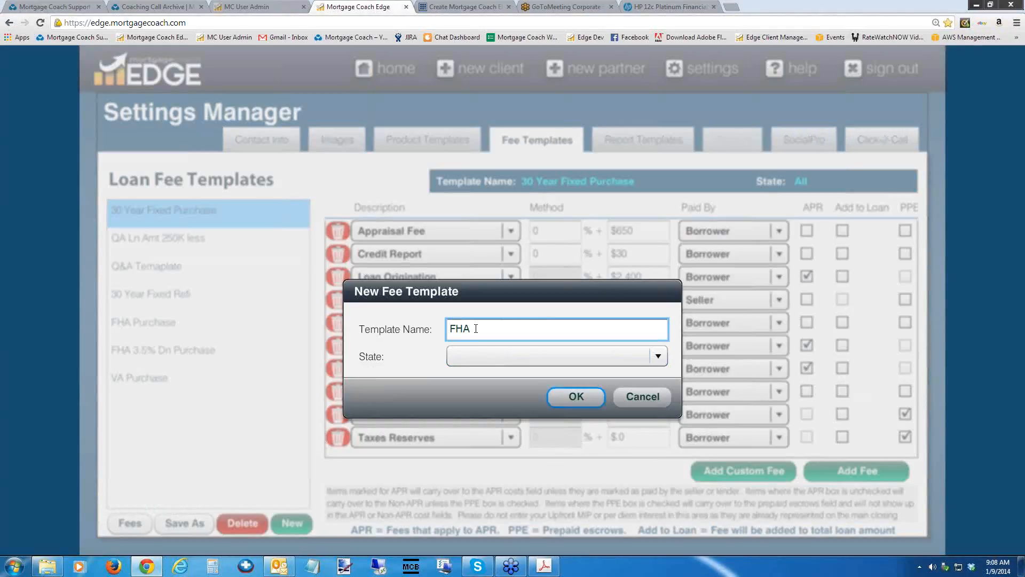
text( 15 yr Fixed)
click(575, 400)
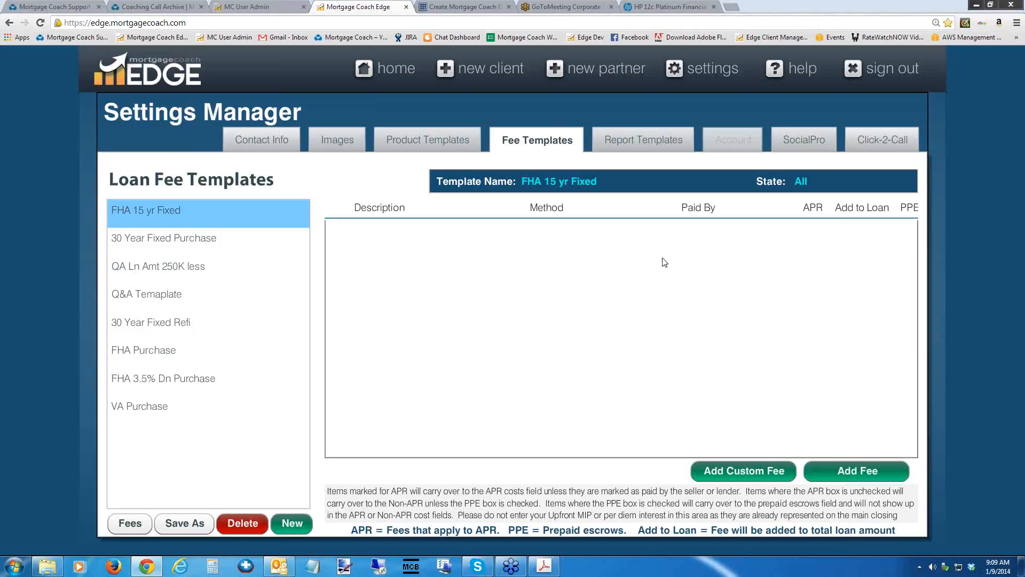
Switch to the fee worksheet PDF in Adobe Acrobat Pro and narrow its window to less than half the screen width.
click(544, 565)
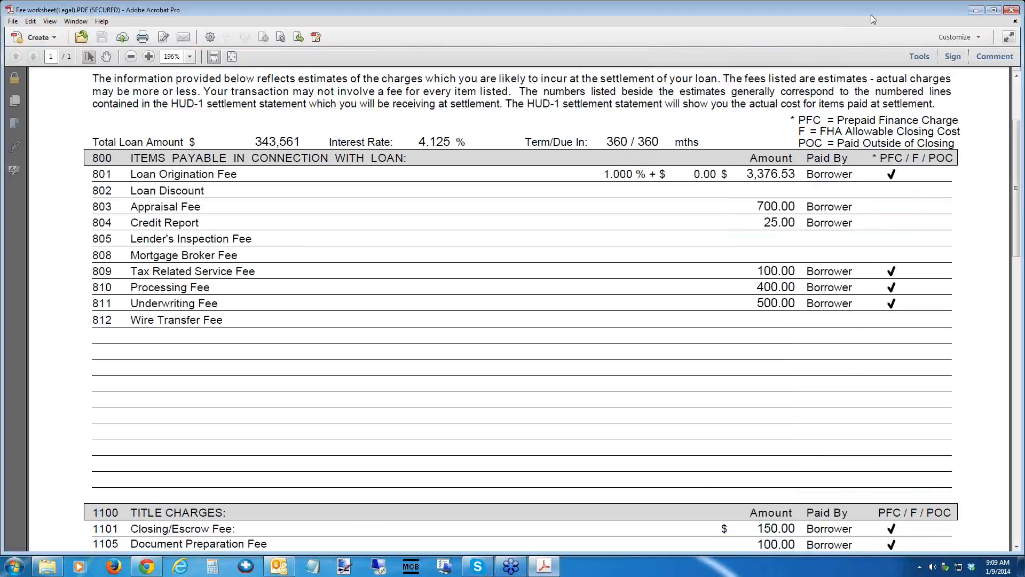
drag(1014, 165, 1014, 120)
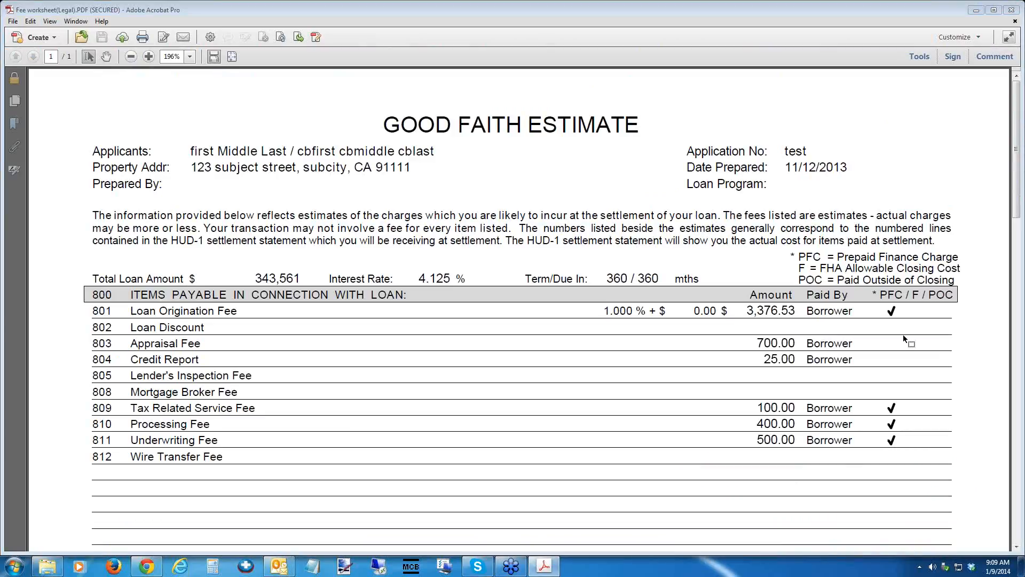
click(994, 9)
click(997, 6)
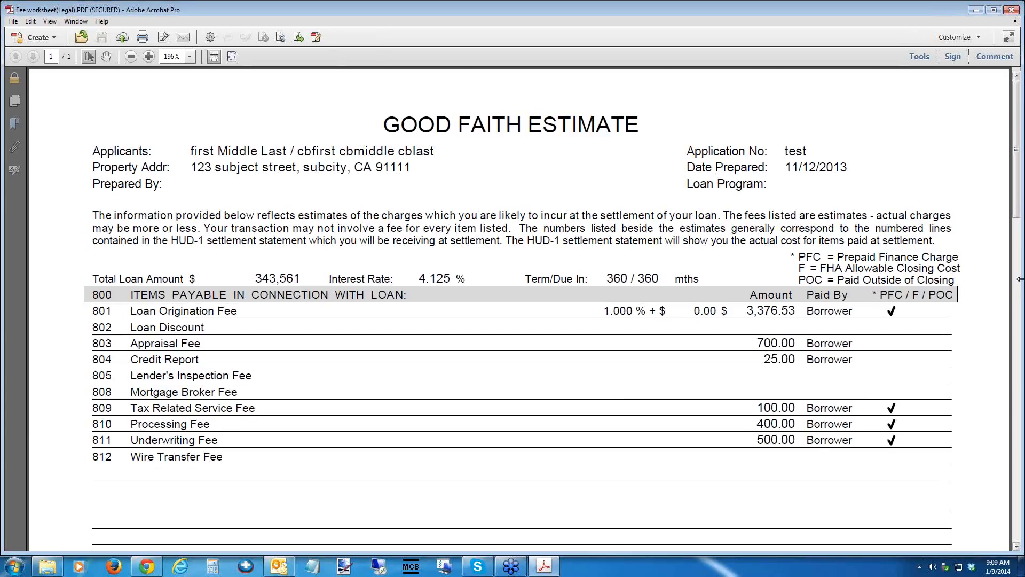
drag(1021, 279, 736, 279)
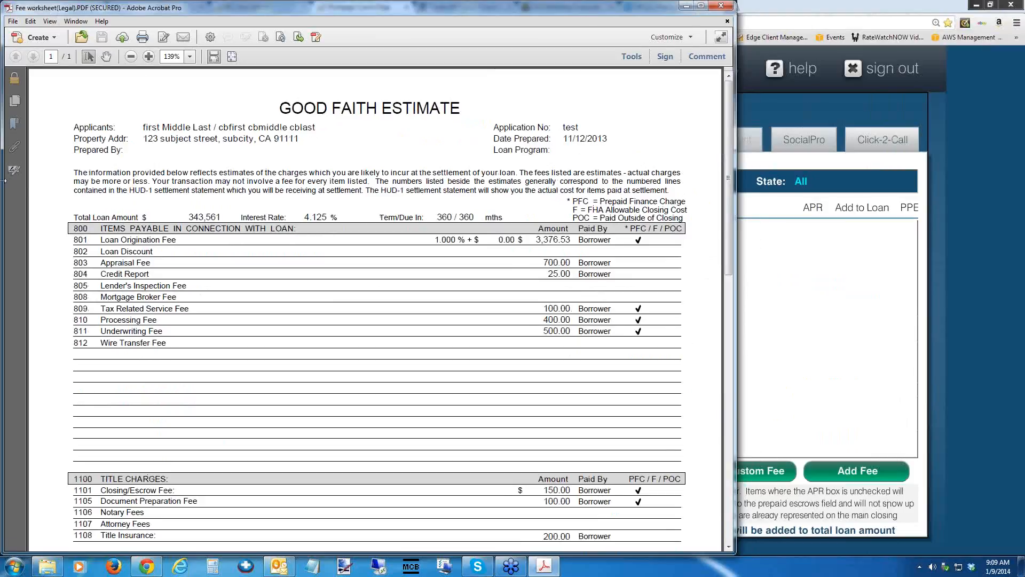
drag(3, 180, 305, 180)
Arrange the browser window and the fee worksheet PDF side by side, widening the browser to nearly meet the PDF window.
drag(543, 8, 826, 6)
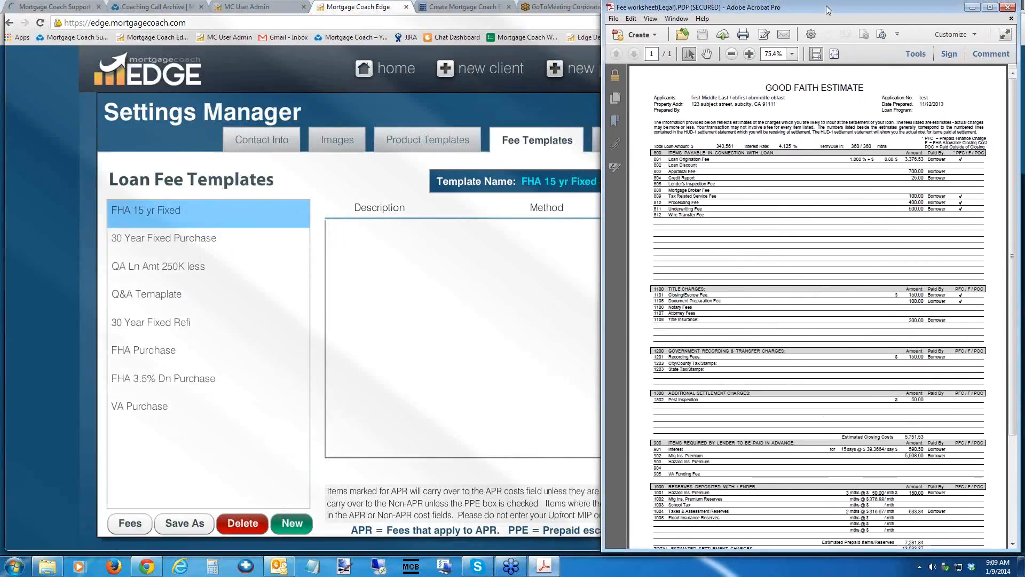
double_click(826, 5)
click(997, 6)
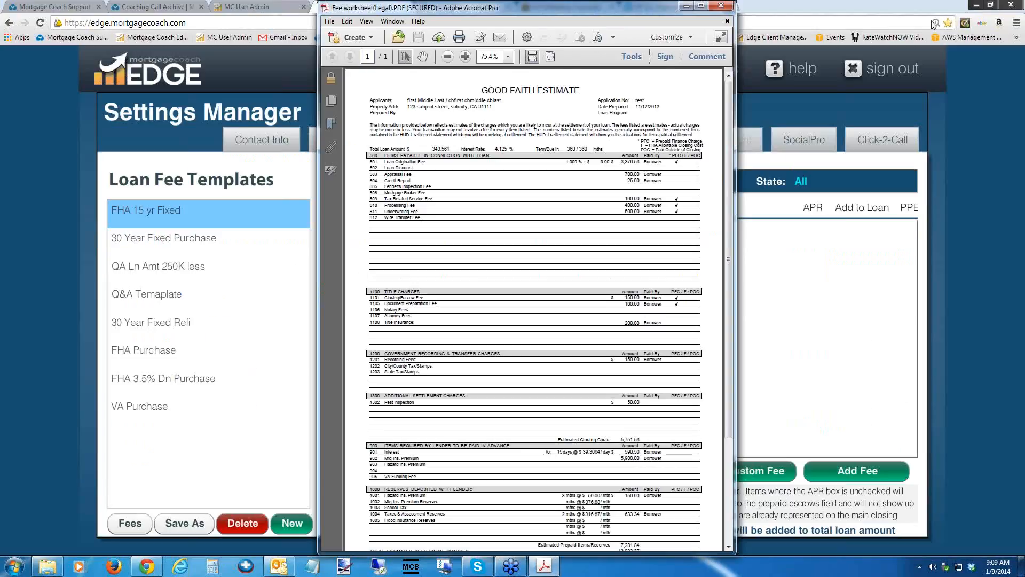
click(884, 11)
click(991, 6)
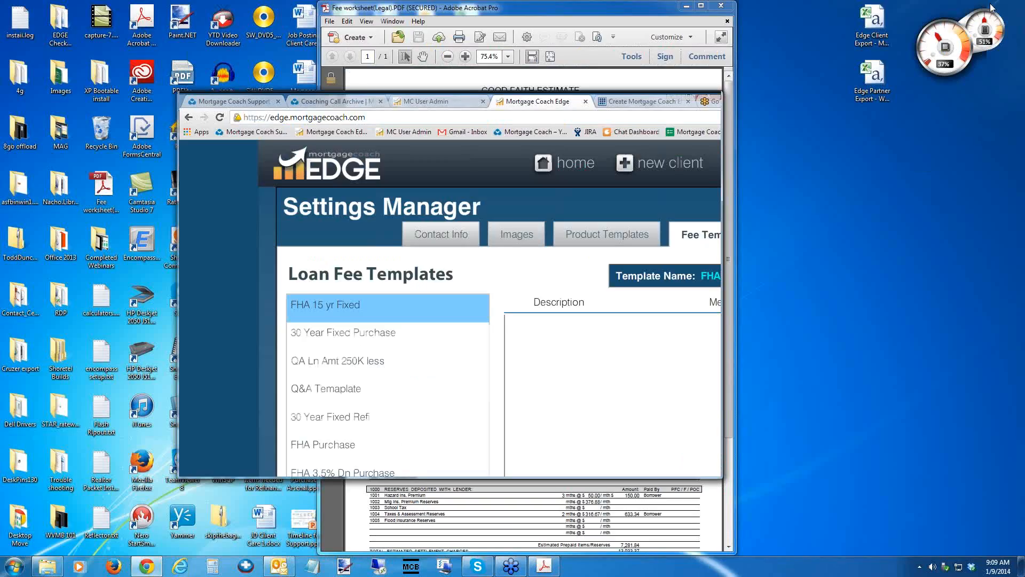
drag(472, 95, 300, 109)
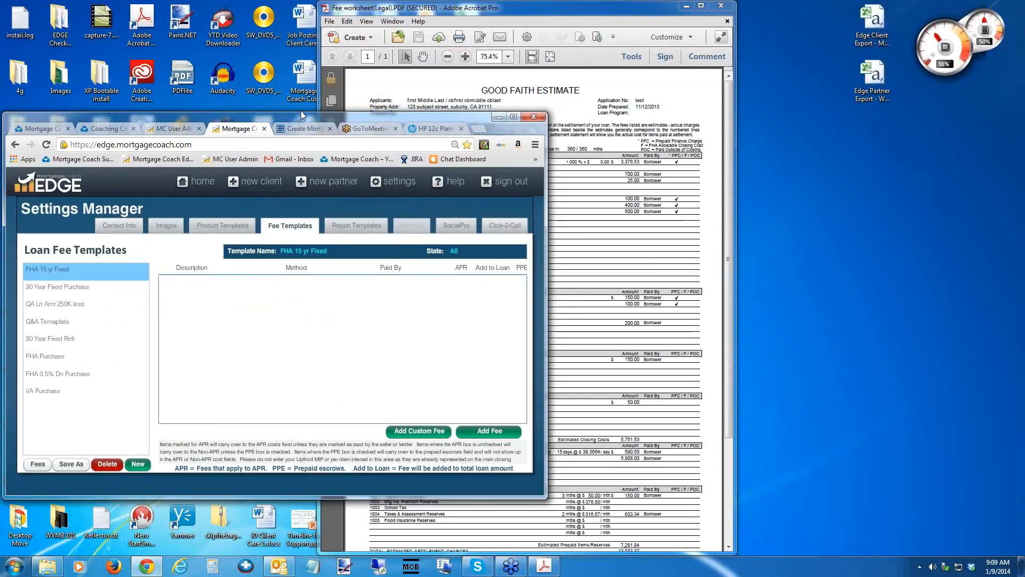
double_click(300, 112)
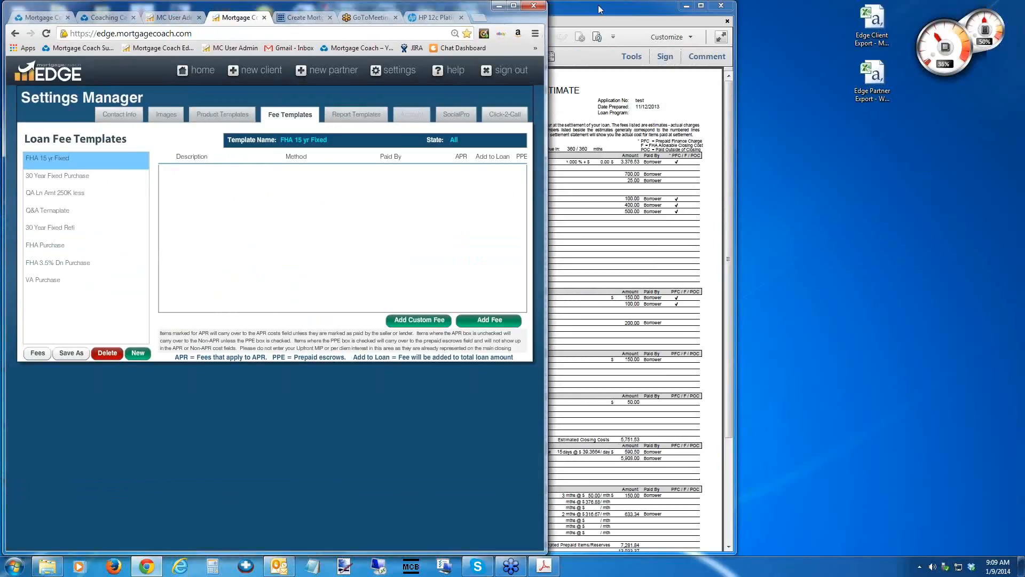
drag(600, 9, 867, 13)
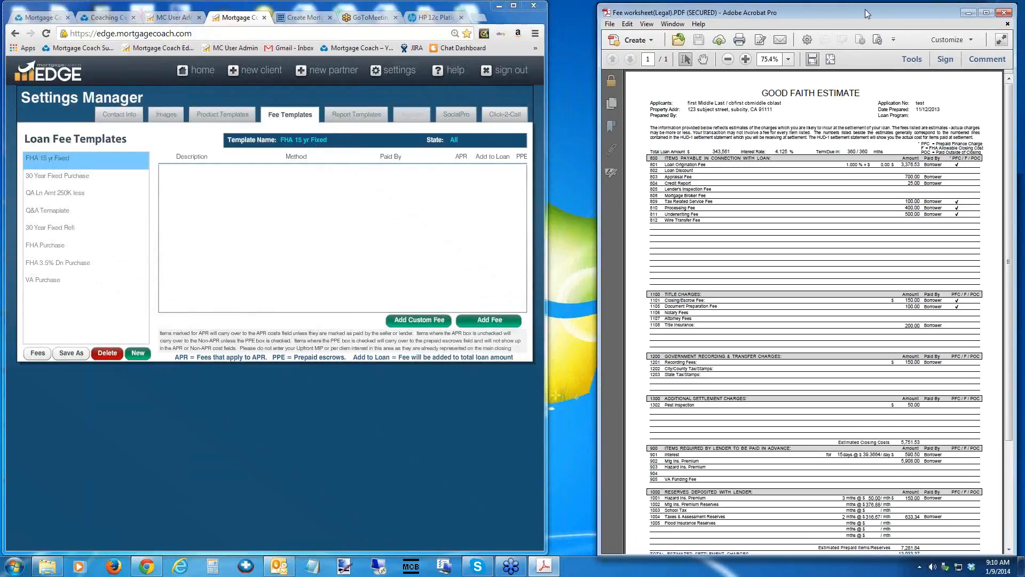
drag(546, 217, 588, 216)
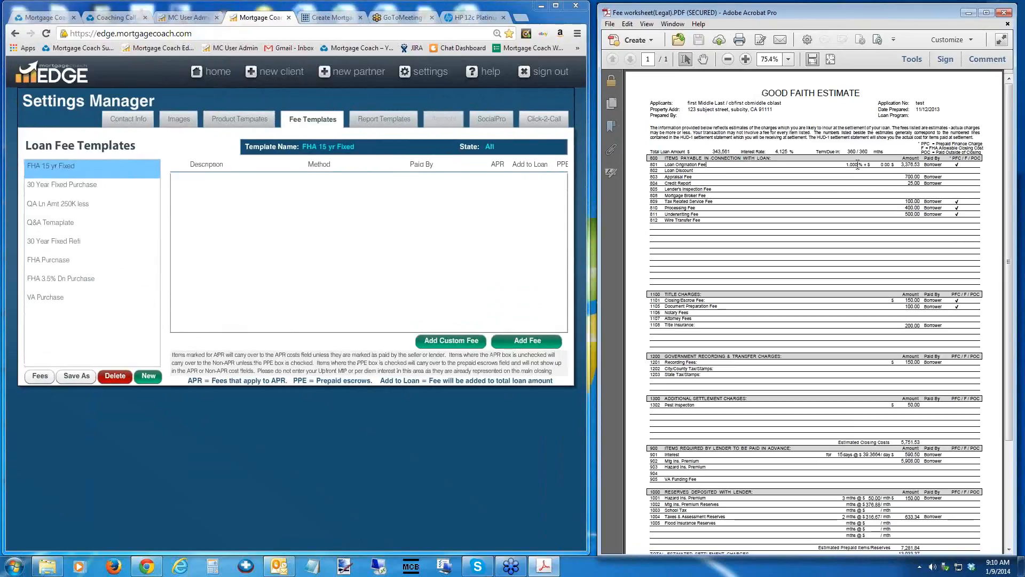
click(526, 340)
click(295, 181)
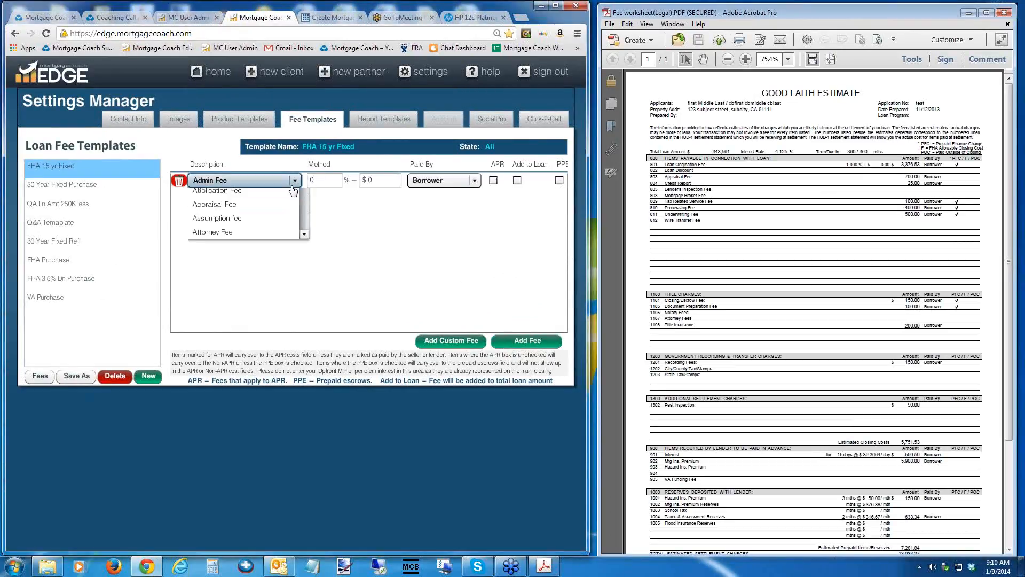
key(l)
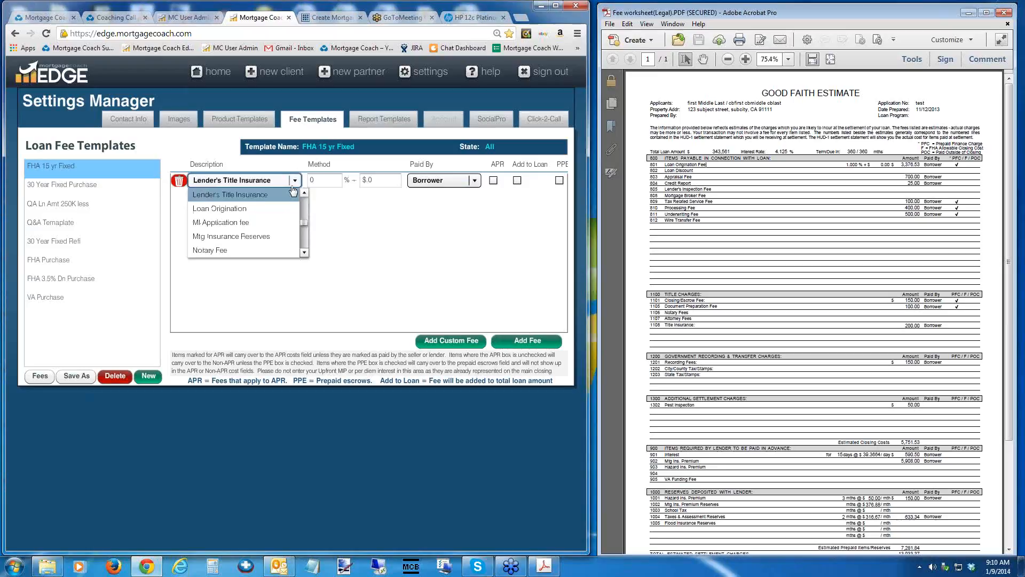
click(216, 208)
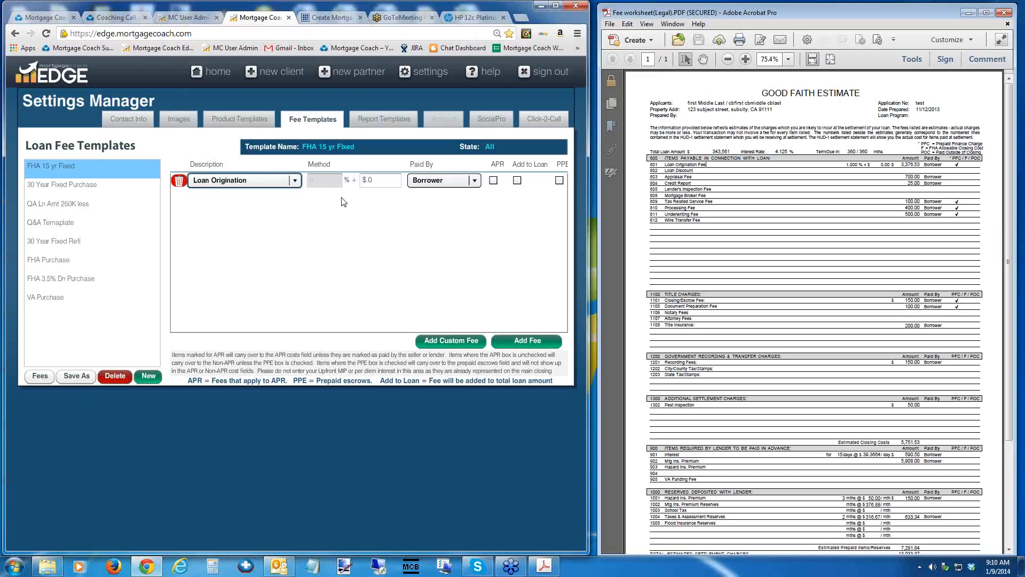
click(126, 171)
Add a custom fee named "Loan Origination", calculated on the loan amount with APR as default, and set its rate to 1%.
click(450, 341)
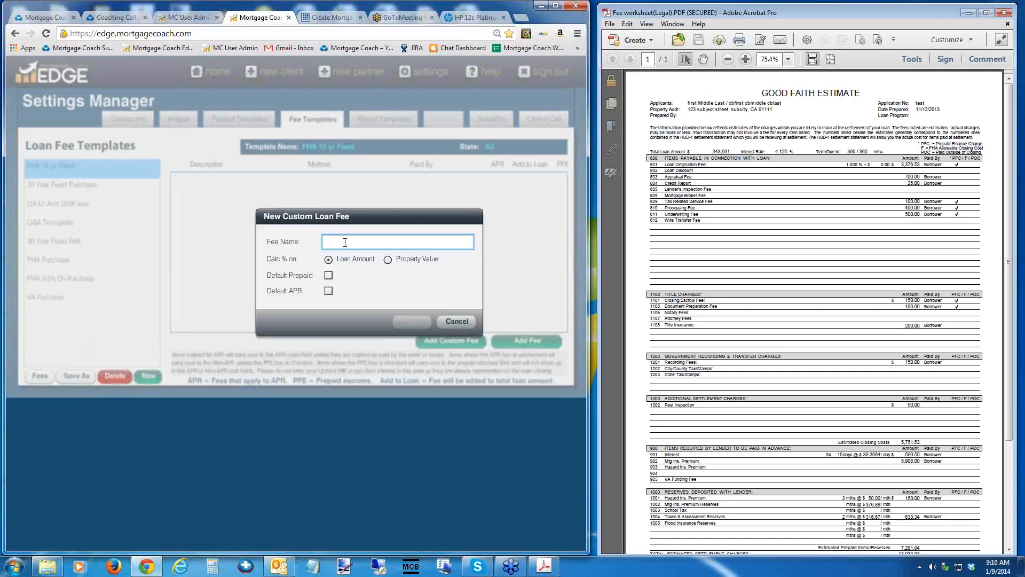
text(Loan Origination)
click(329, 291)
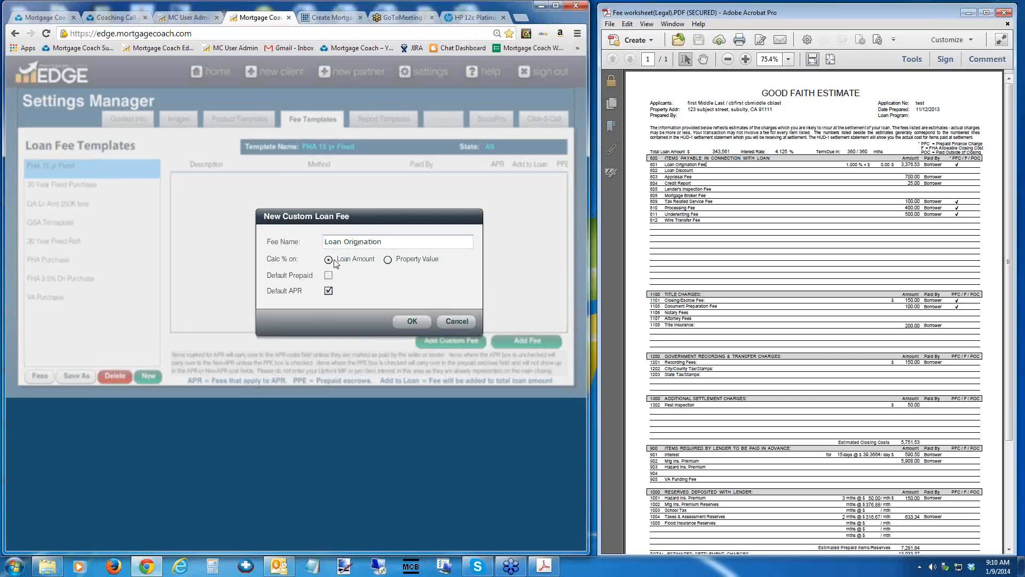
click(407, 321)
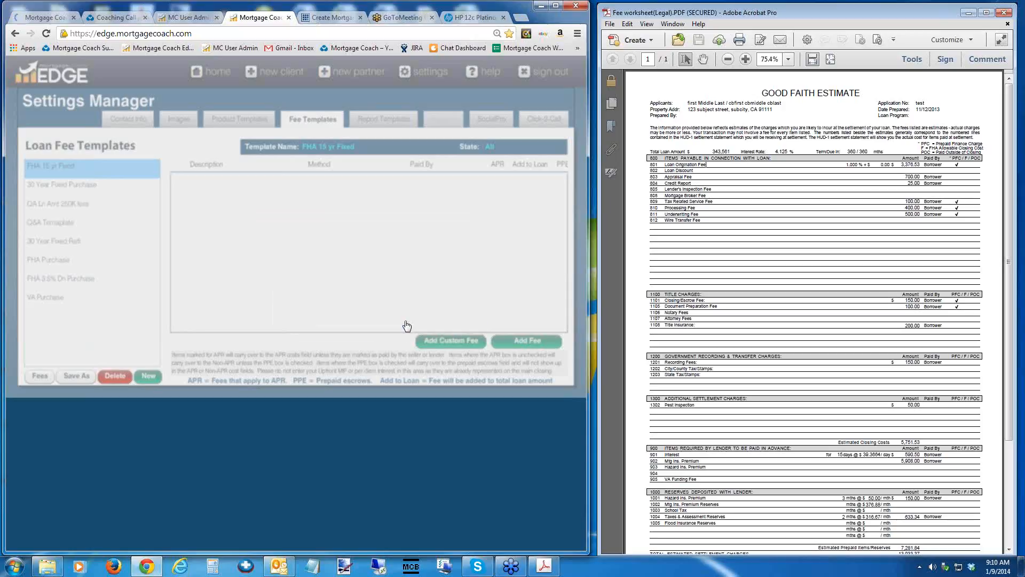
click(316, 182)
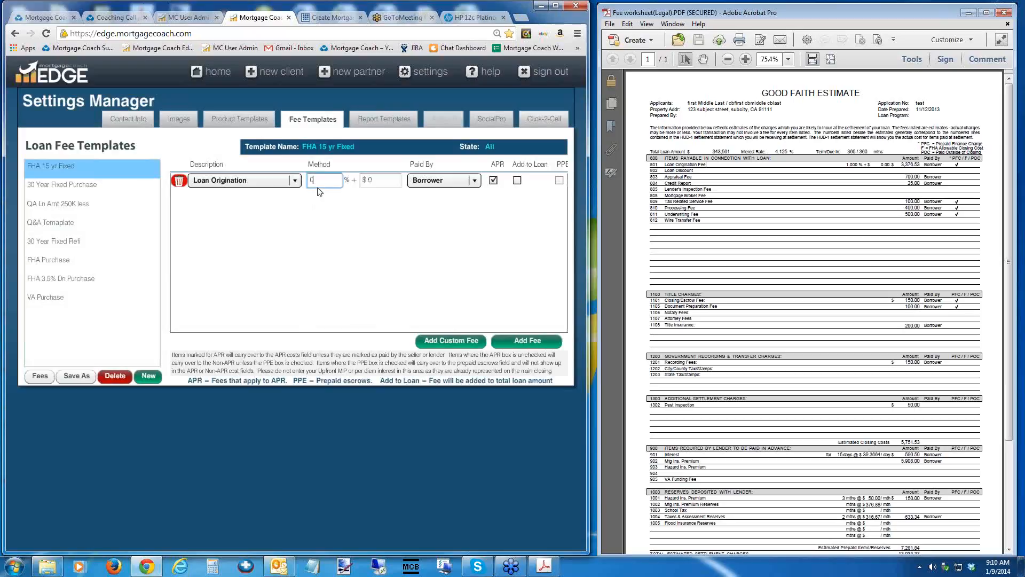
double_click(309, 179)
key(Tab)
Add an Appraisal Fee of $700 to the FHA 15 yr Fixed template.
click(526, 341)
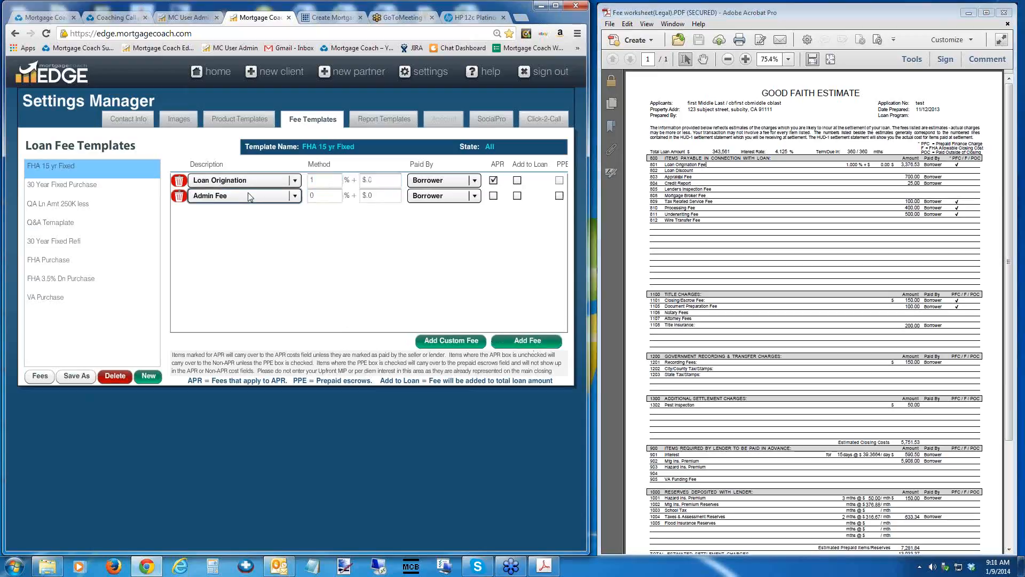
click(296, 196)
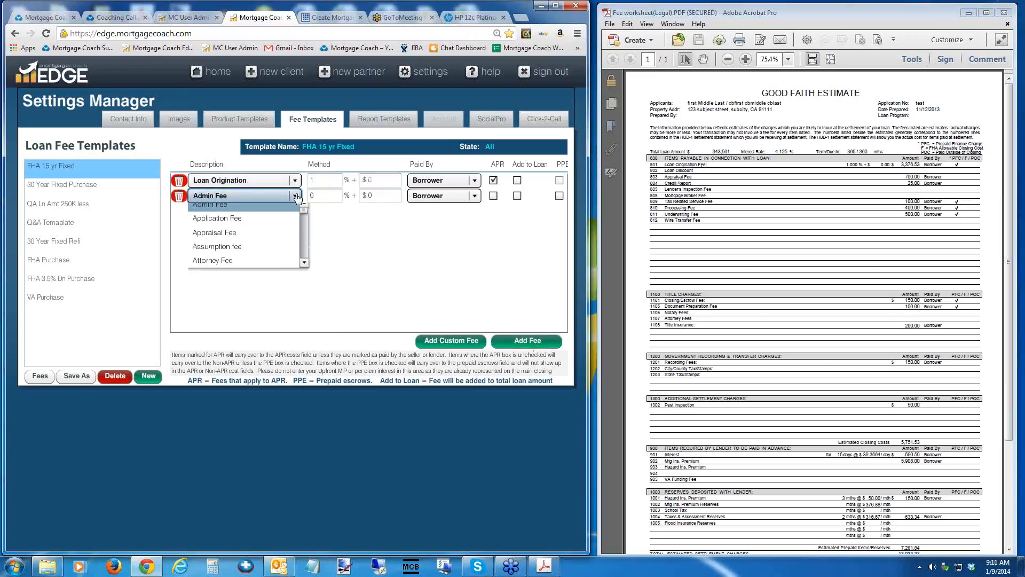
click(224, 233)
click(375, 197)
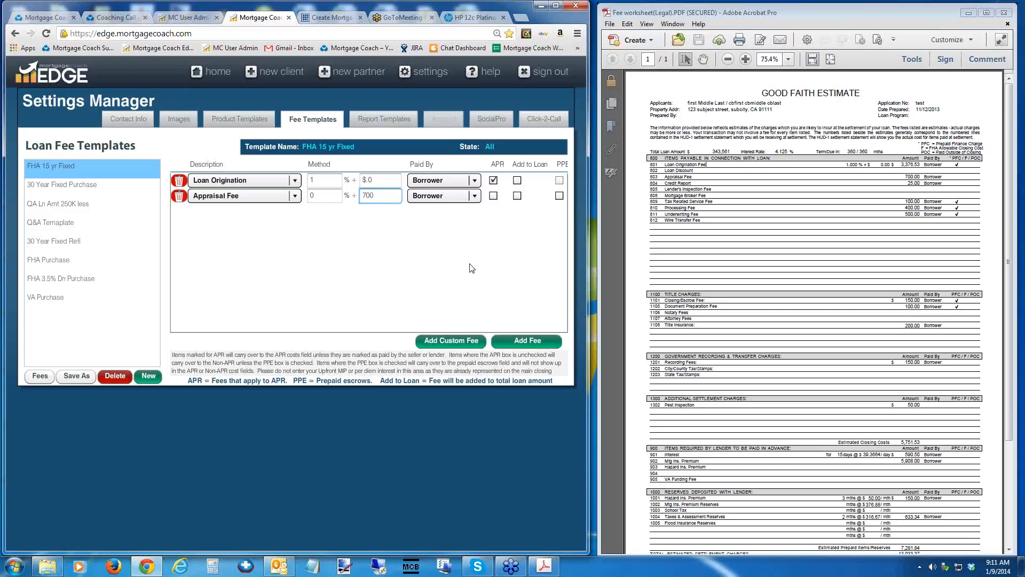
Add a Credit Report fee of $25 to the template, following the fee worksheet.
click(520, 343)
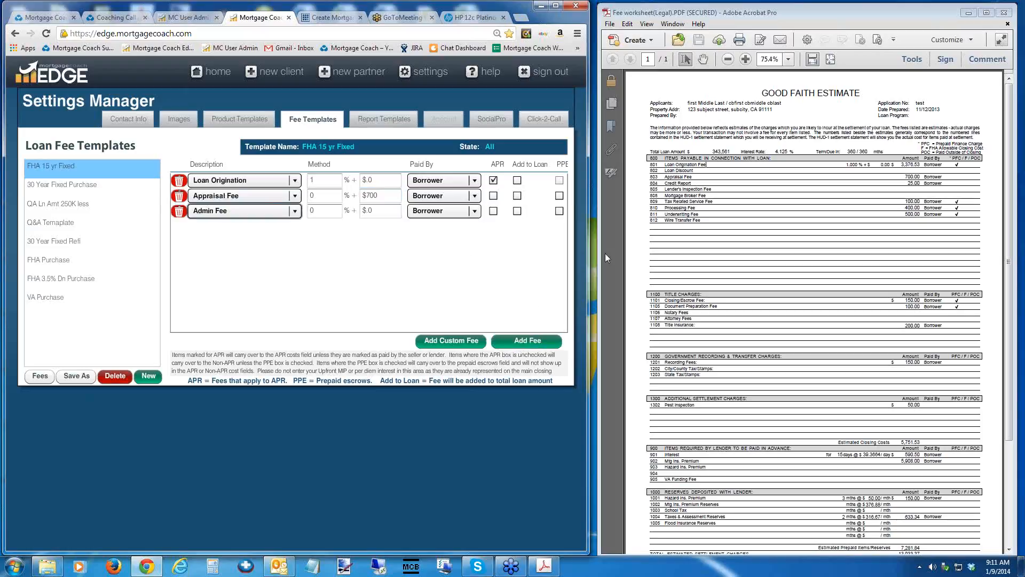
drag(697, 184, 668, 181)
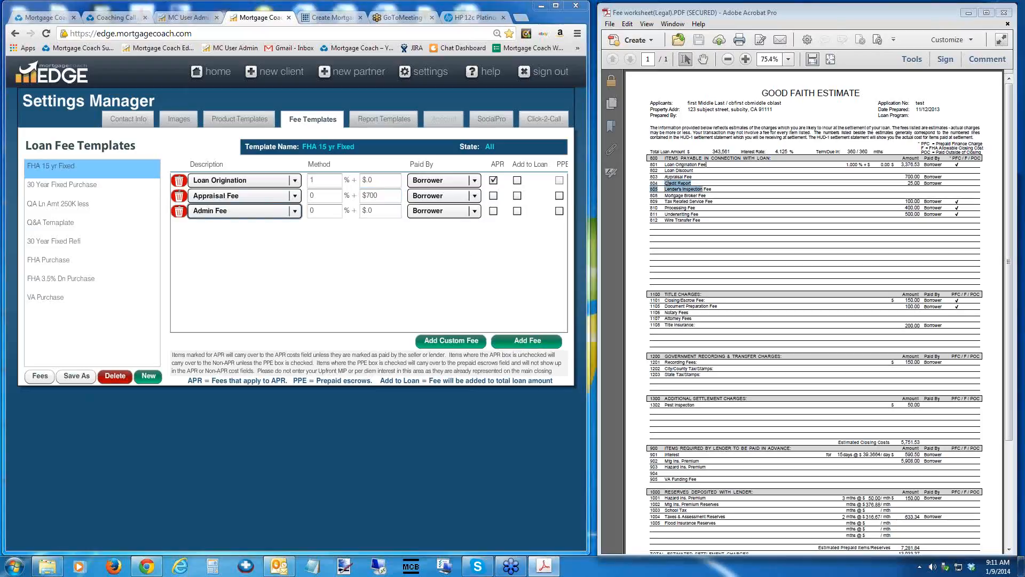
click(695, 180)
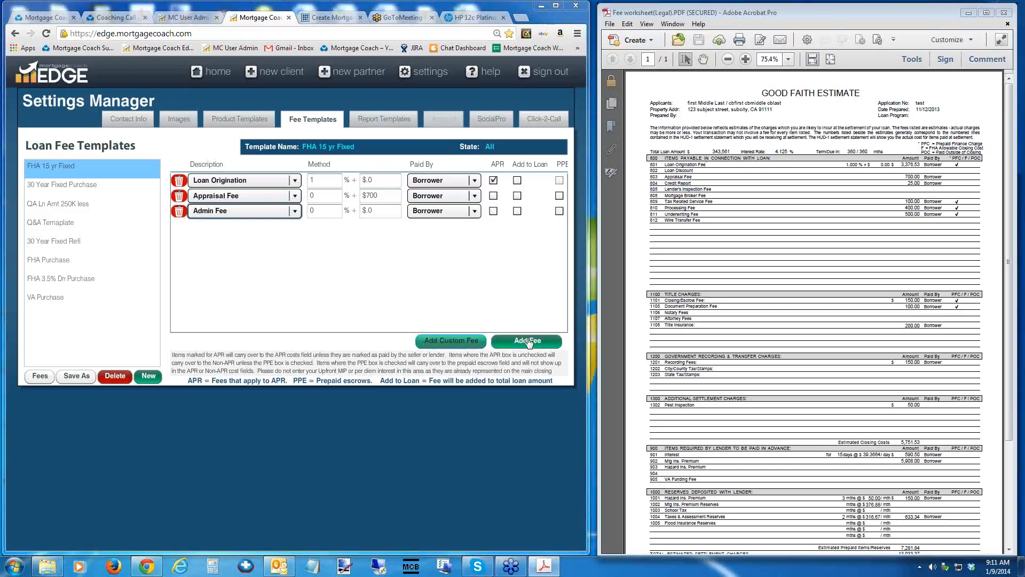
click(294, 212)
key(c)
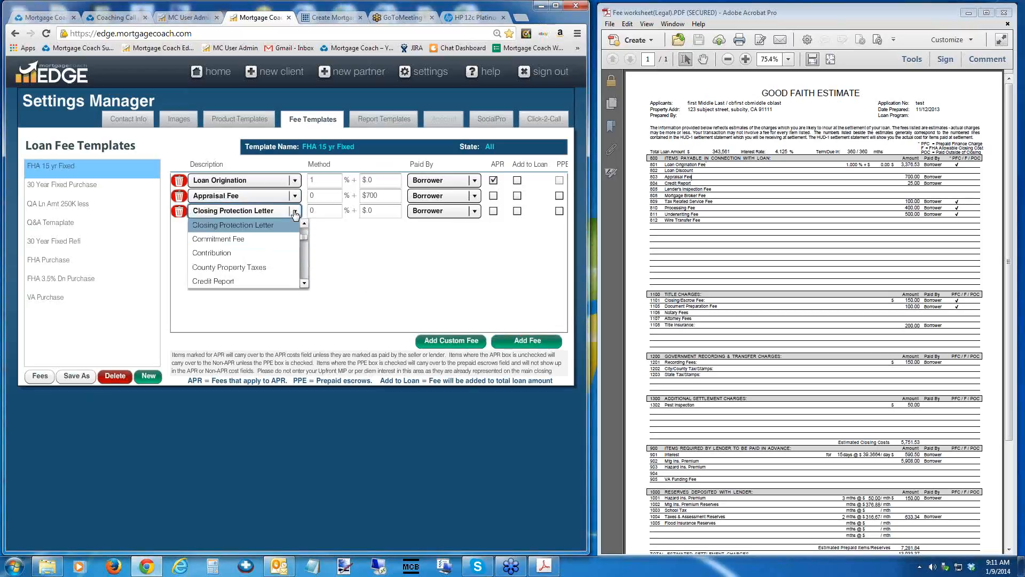
click(211, 282)
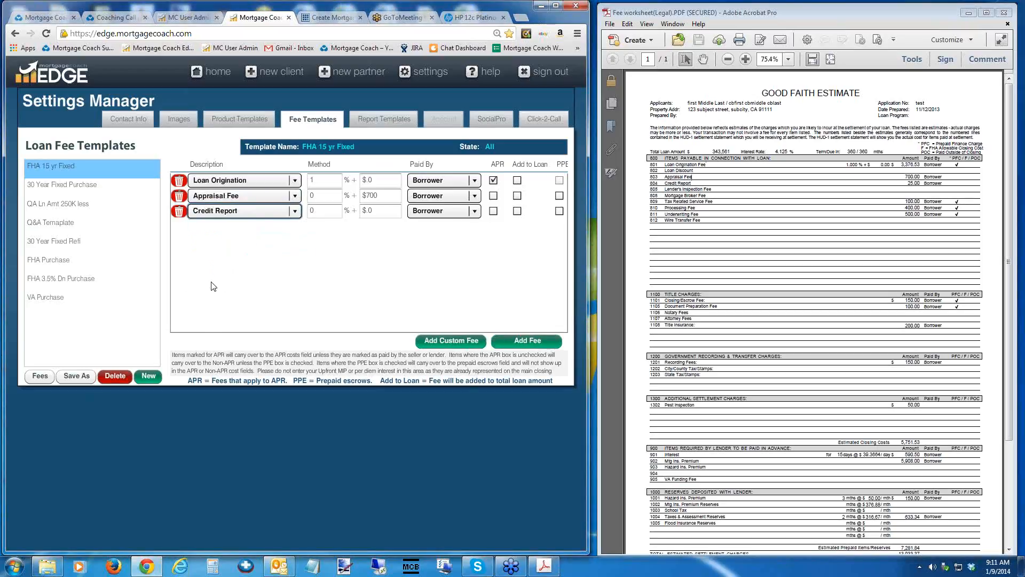
click(374, 213)
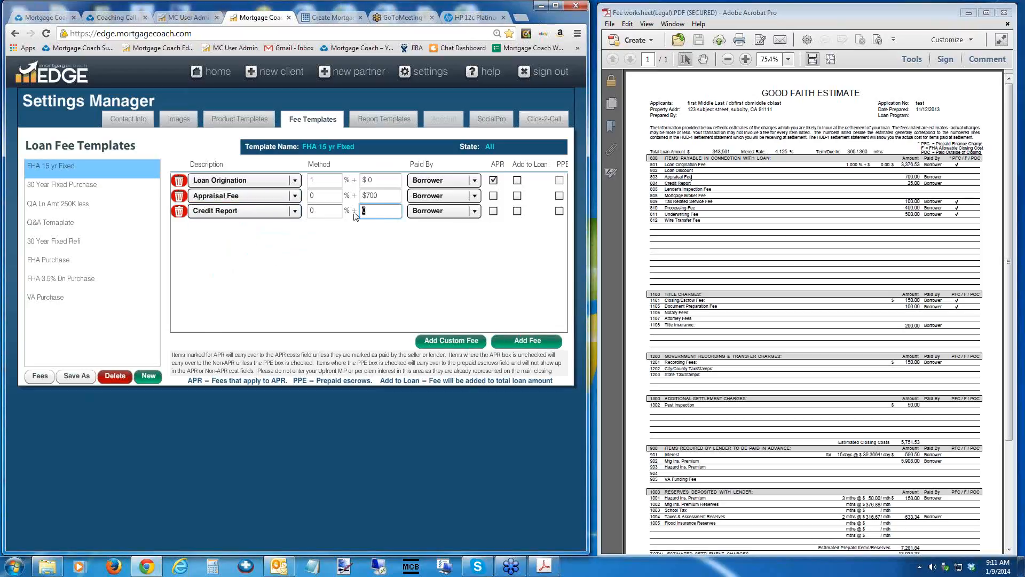
text(25)
key(Tab)
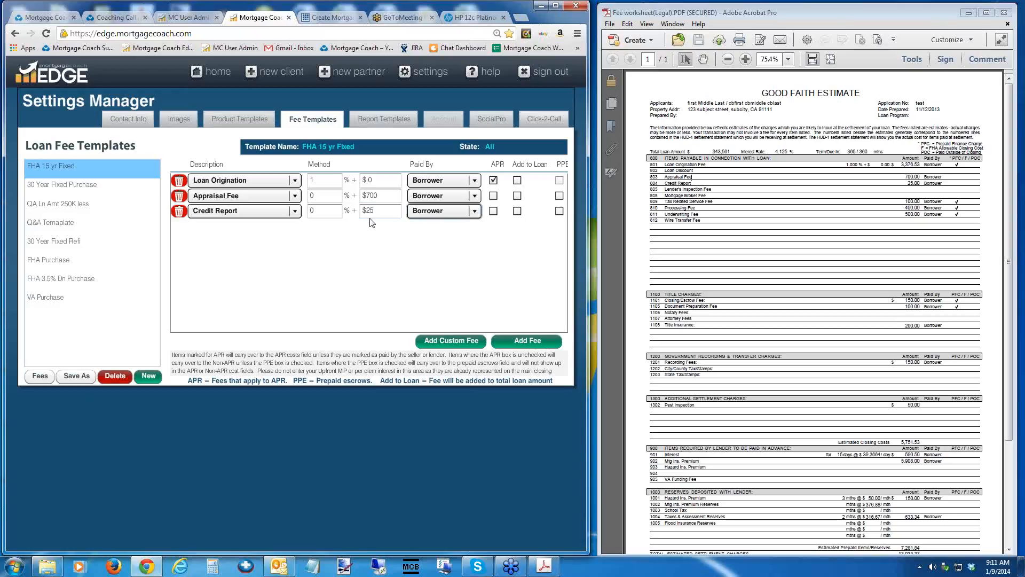
Add a Tax Service Fee of $100 from the worksheet and mark it as an APR fee.
click(527, 342)
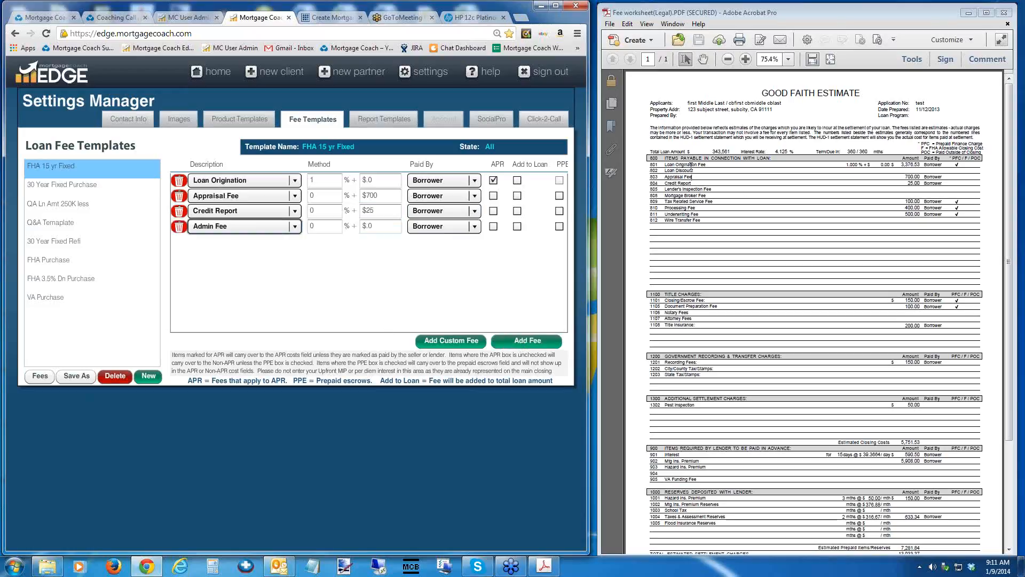
click(714, 203)
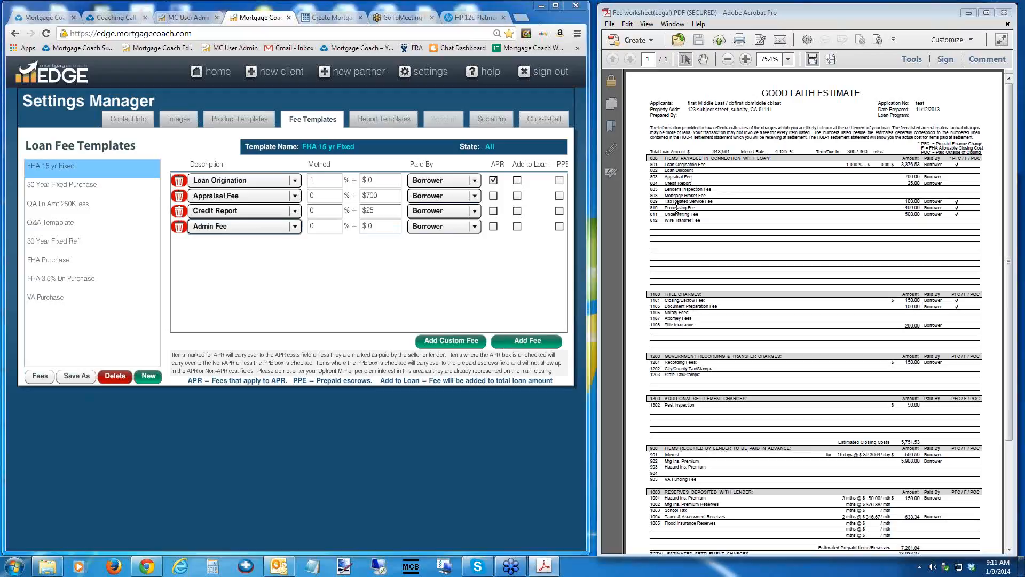
click(295, 227)
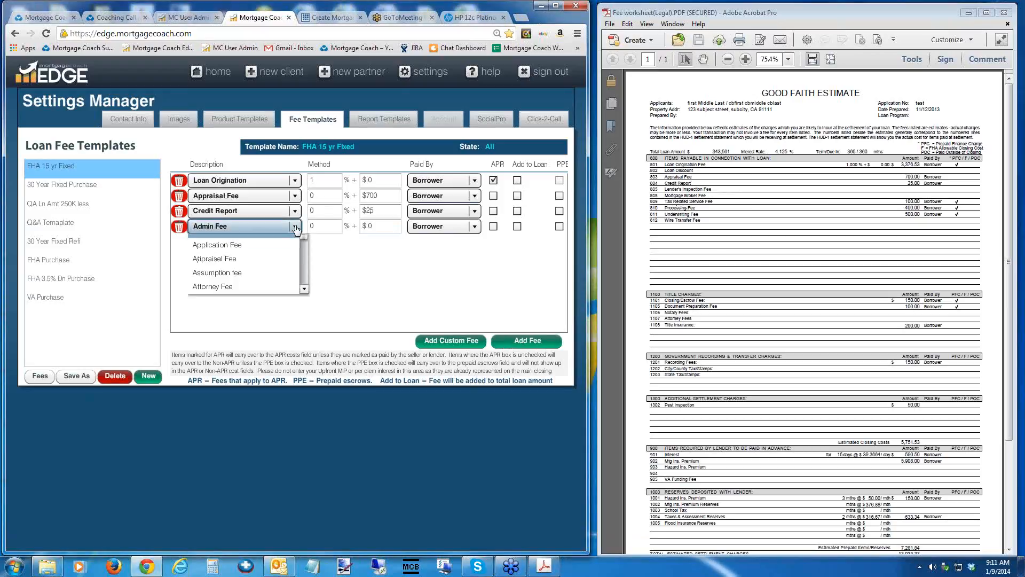
text(tax)
click(252, 238)
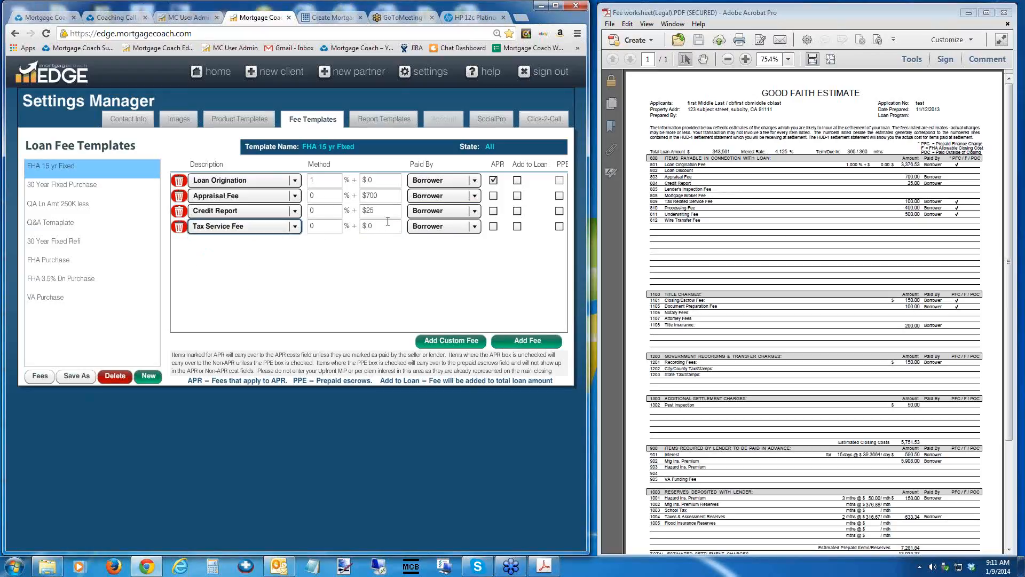
click(388, 221)
text(10)
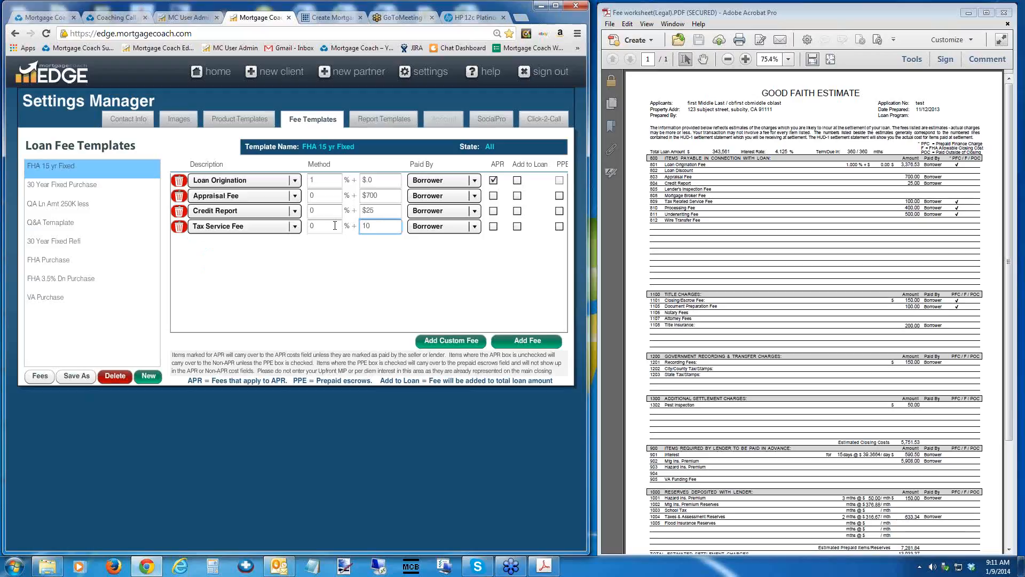
text(0)
click(493, 225)
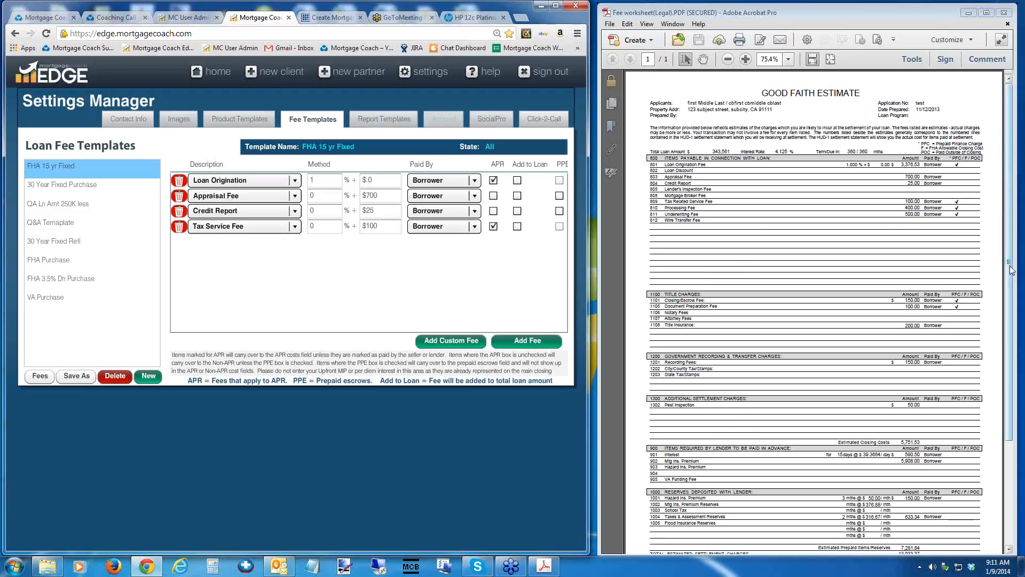
Check the reserves section of the fee worksheet and add a Hazard Insurance Reserves fee, leaving its amount at $0.
drag(1011, 271, 1019, 362)
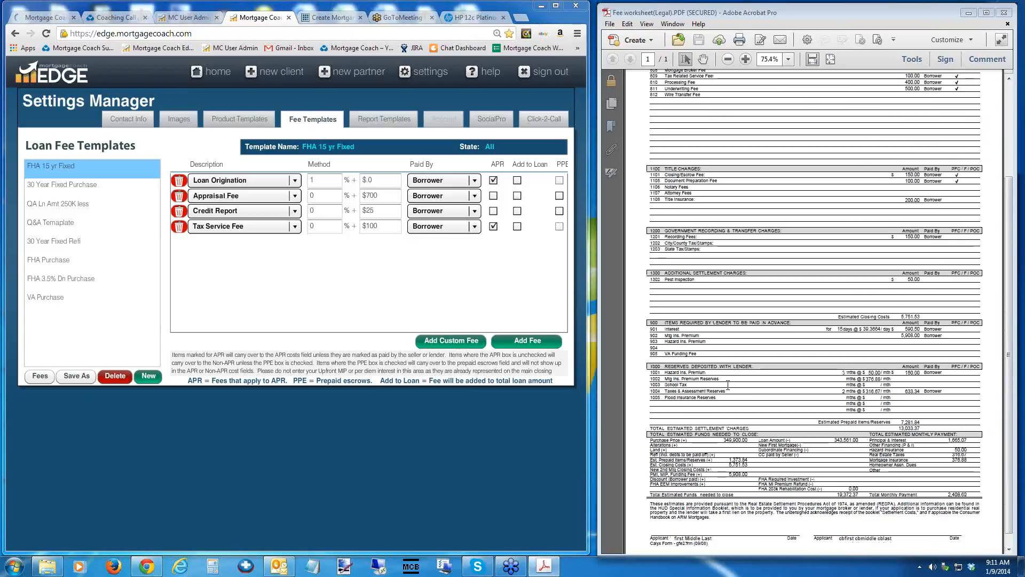
click(505, 343)
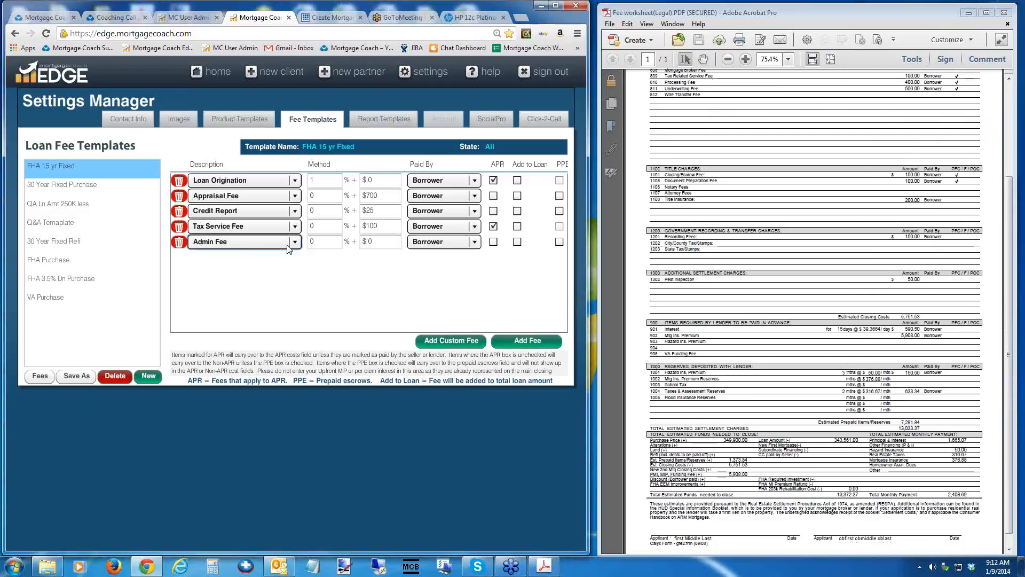
click(296, 242)
scroll(265, 256, down, 3)
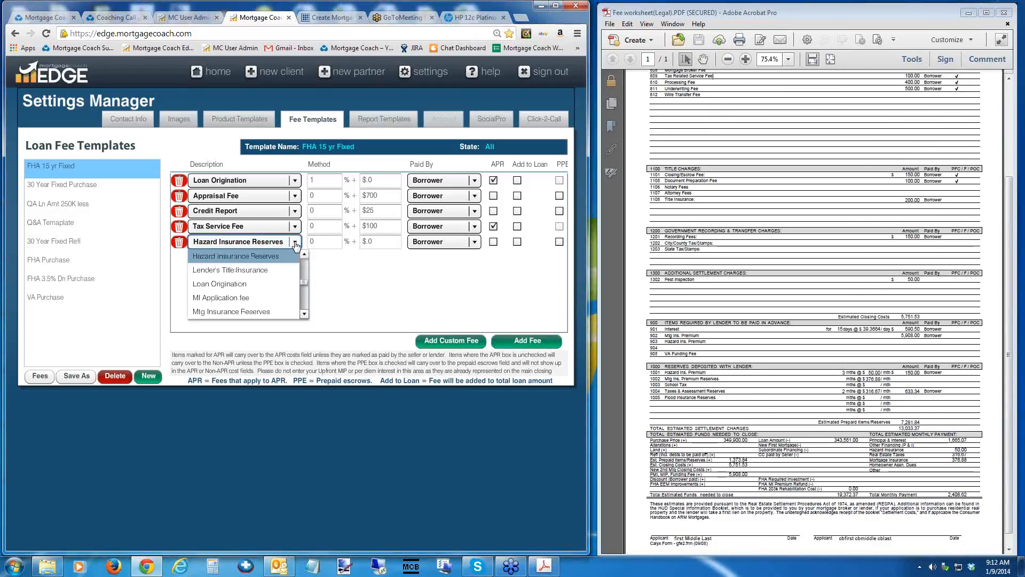
click(265, 256)
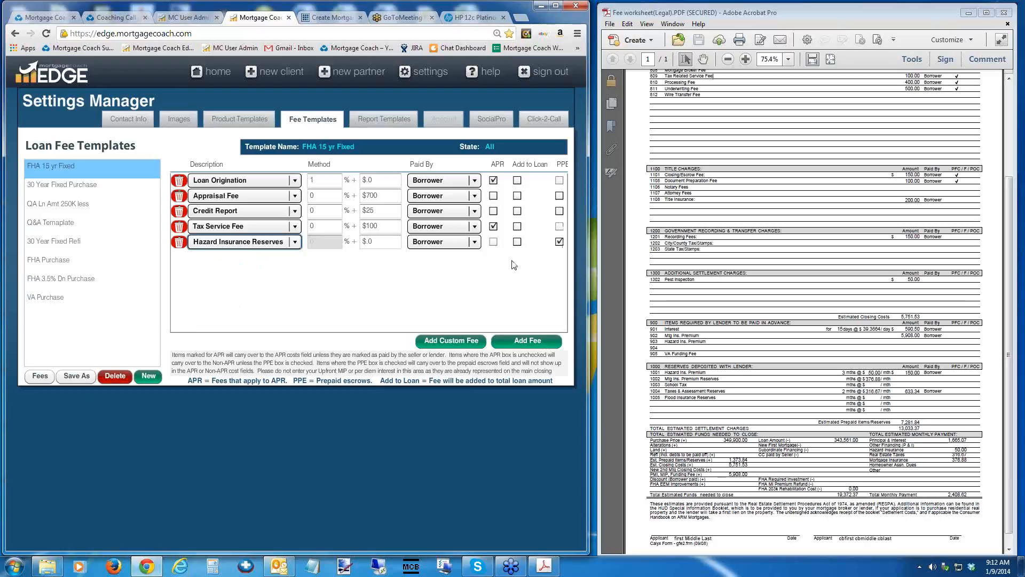
click(372, 242)
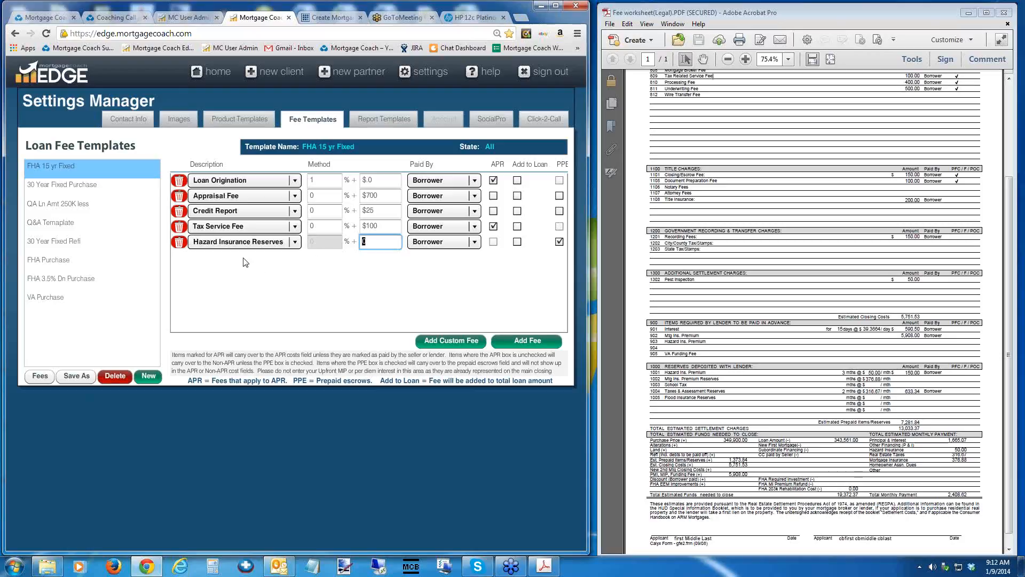
double_click(373, 241)
Add a Taxes Reserves fee to the FHA 15 yr Fixed template.
click(503, 340)
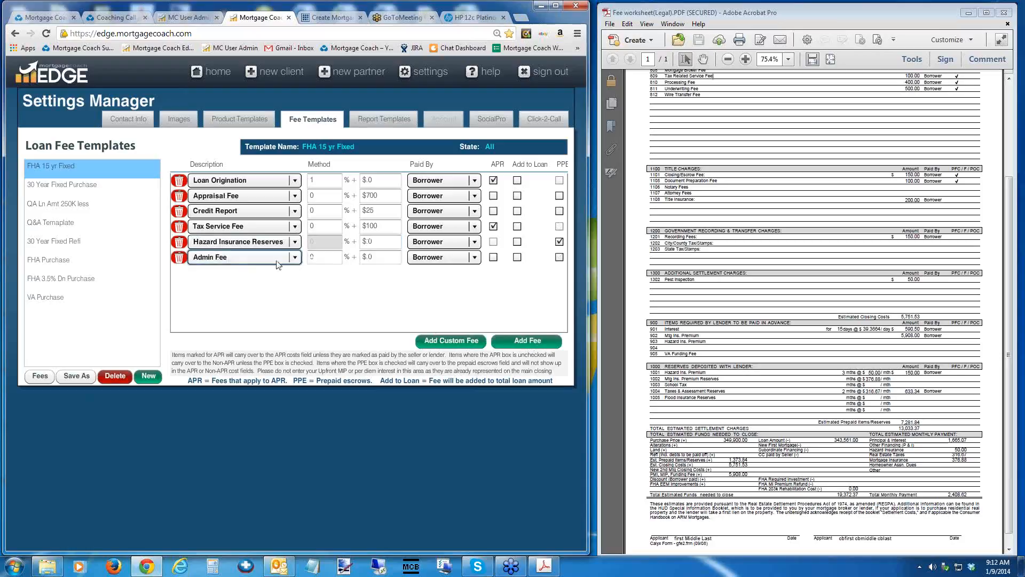
click(296, 258)
key(t)
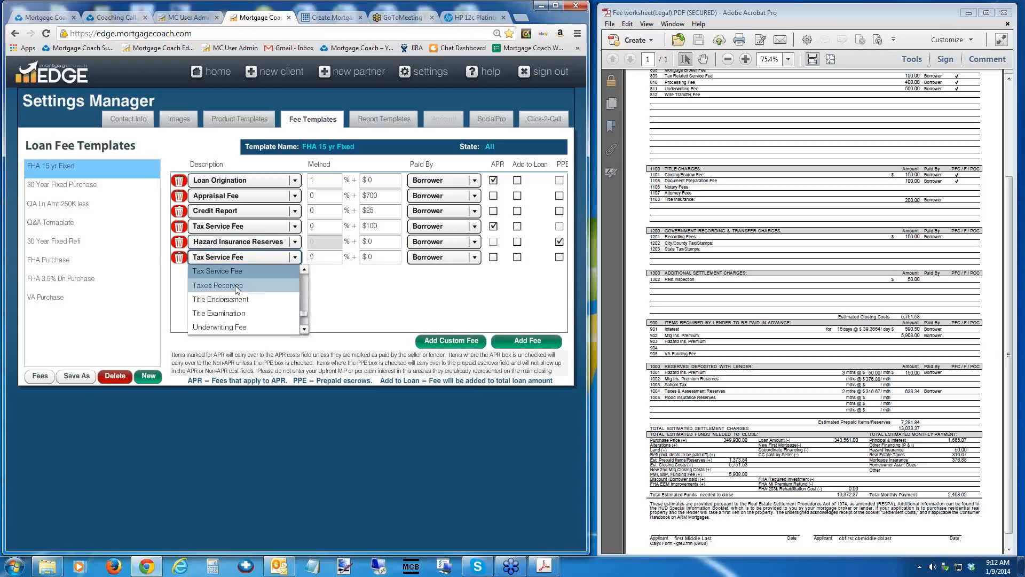
click(243, 285)
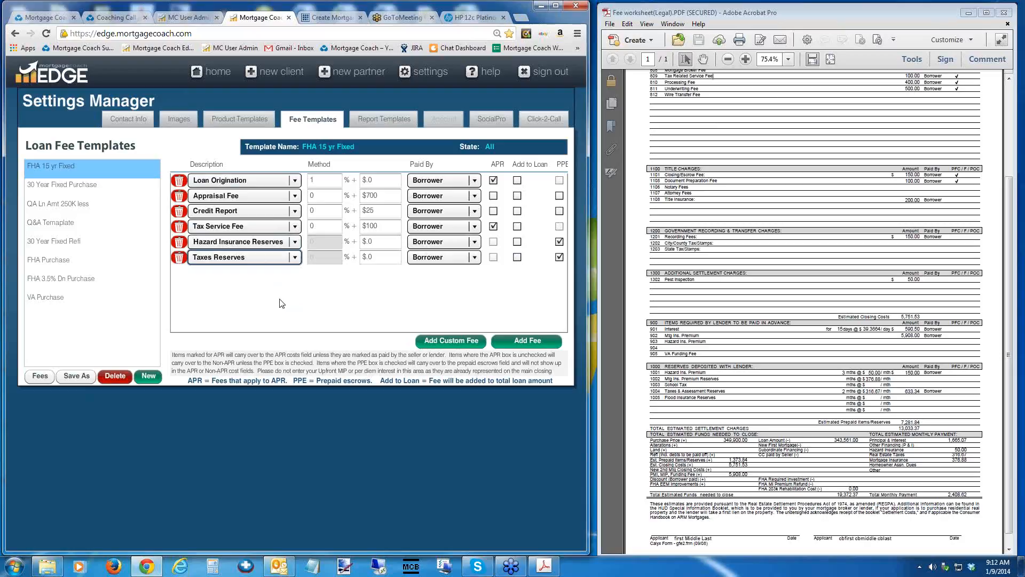
Look at the product template settings and return to the FHA 15 yr Fixed fee template.
click(77, 182)
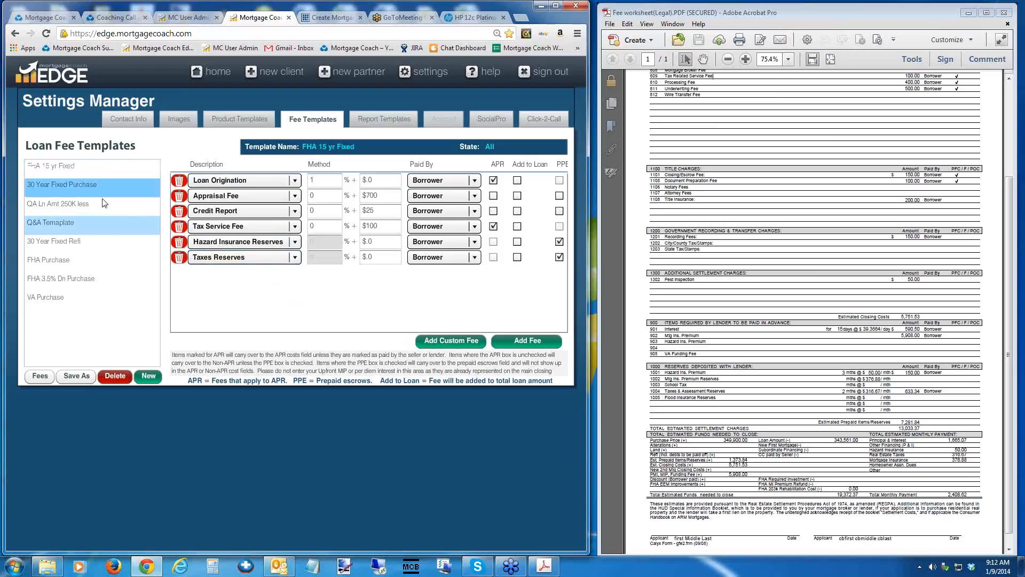
click(91, 165)
click(241, 120)
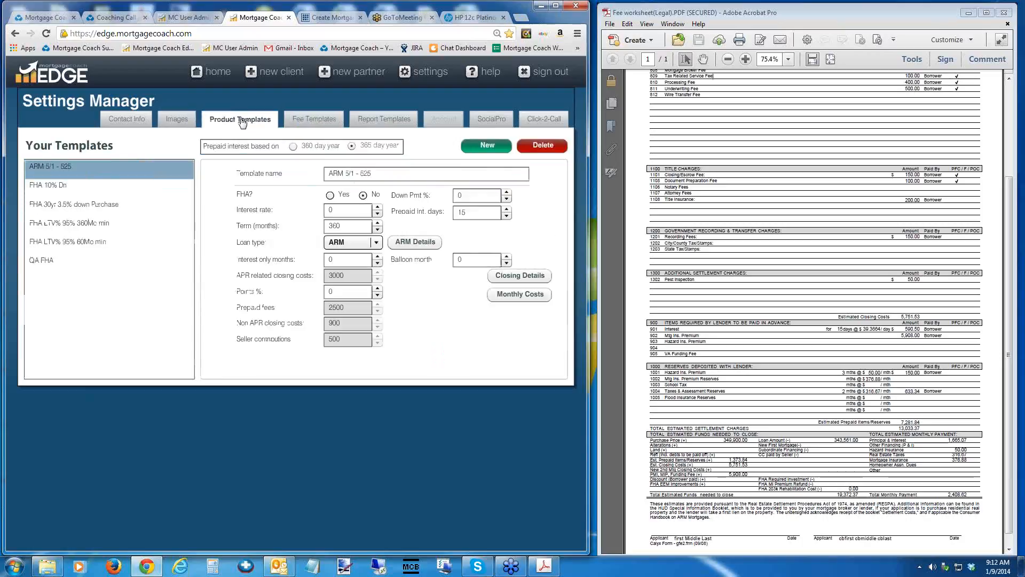
click(308, 119)
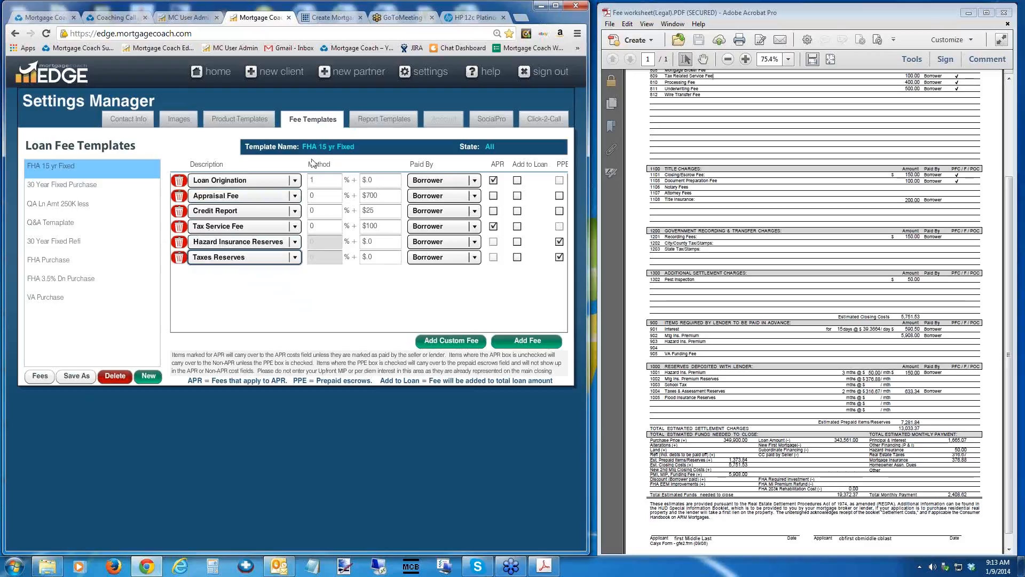
Copy the 30 Year Fixed Purchase fee template to a new template named VA Purchase.
click(73, 186)
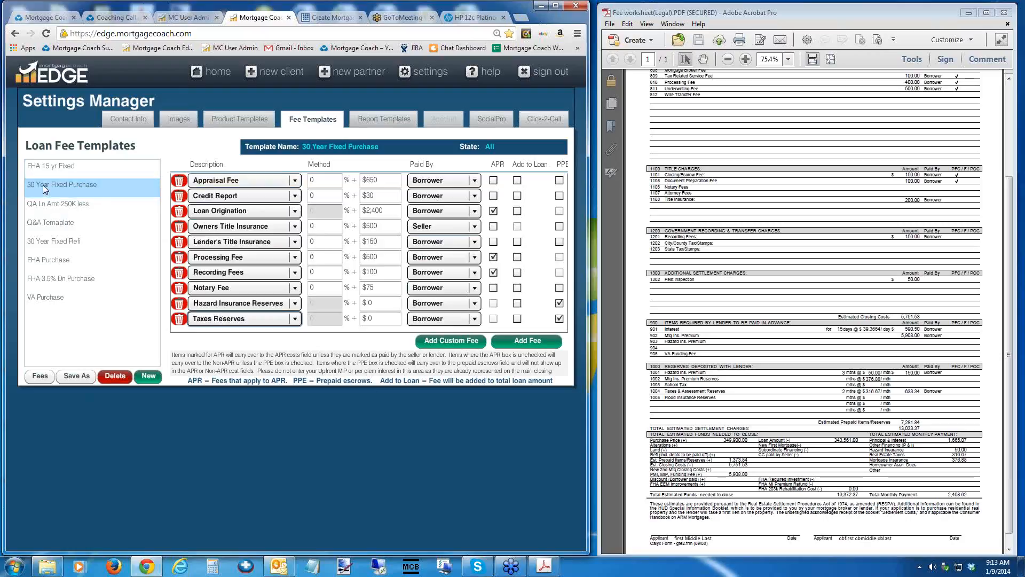
click(64, 187)
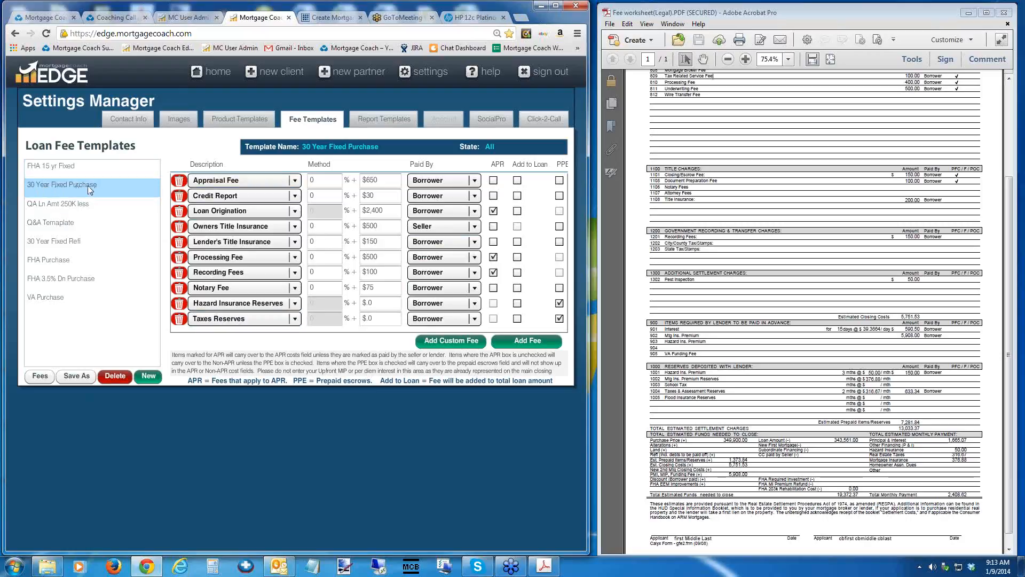
click(77, 376)
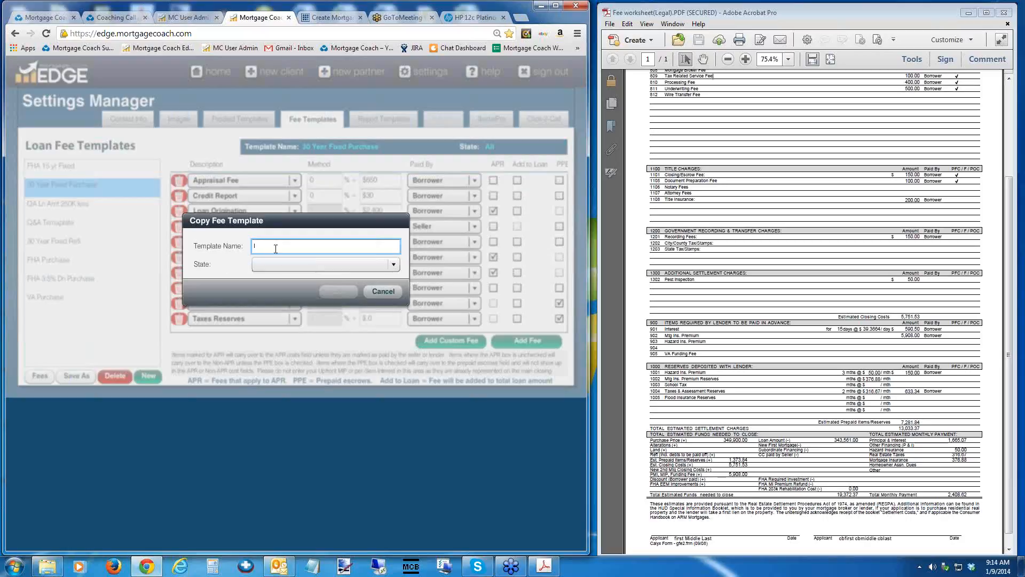
text(VA Purchase)
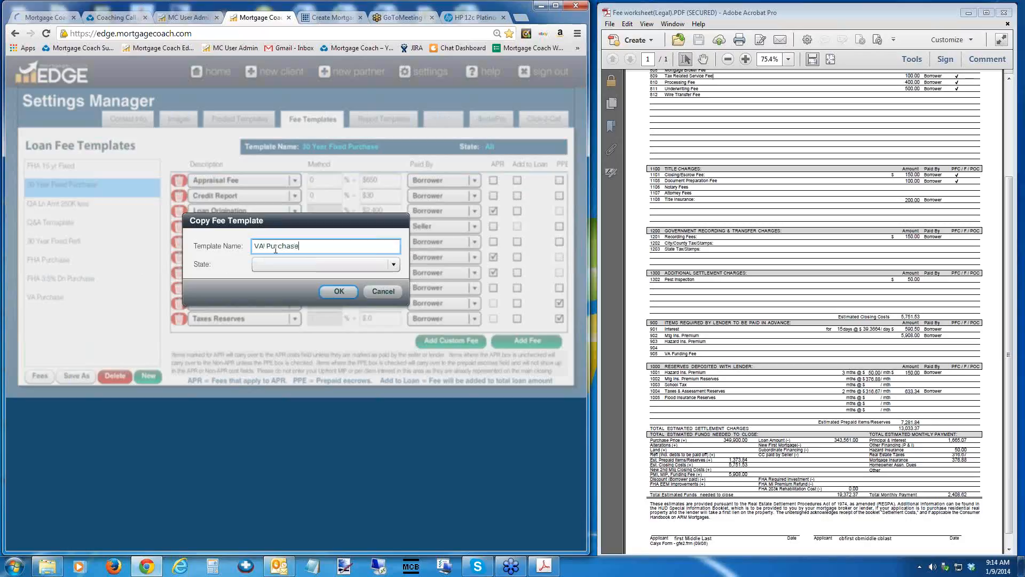
click(339, 292)
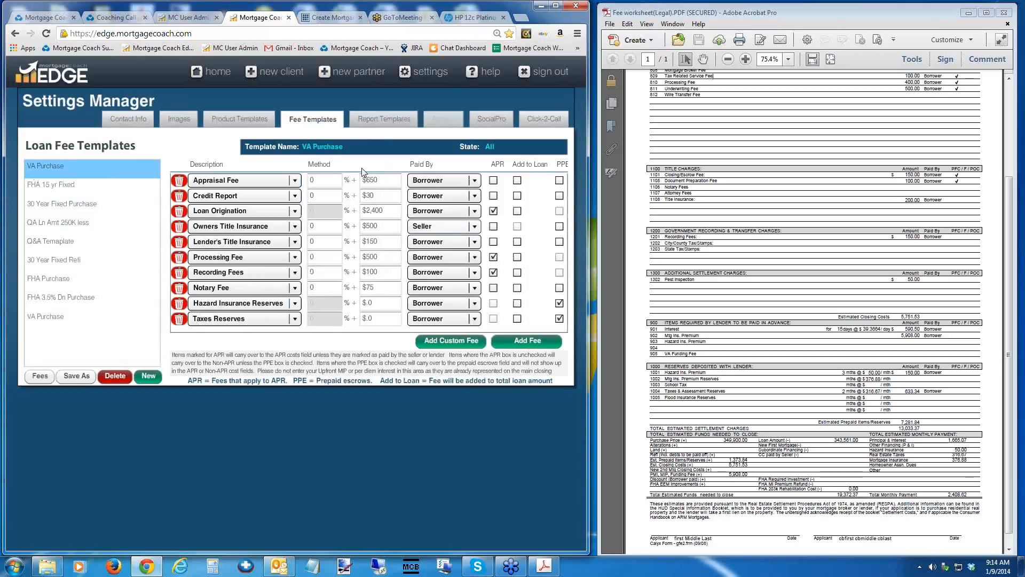
Reselect Loan Origination as the fee type in the VA Purchase template and charge it at 1% instead of a flat amount.
double_click(389, 210)
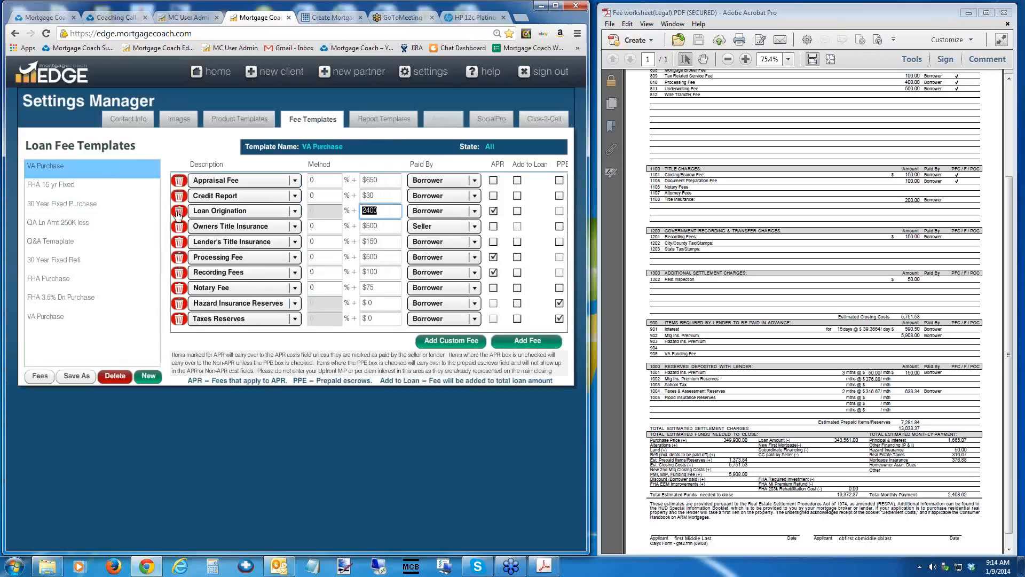
click(294, 211)
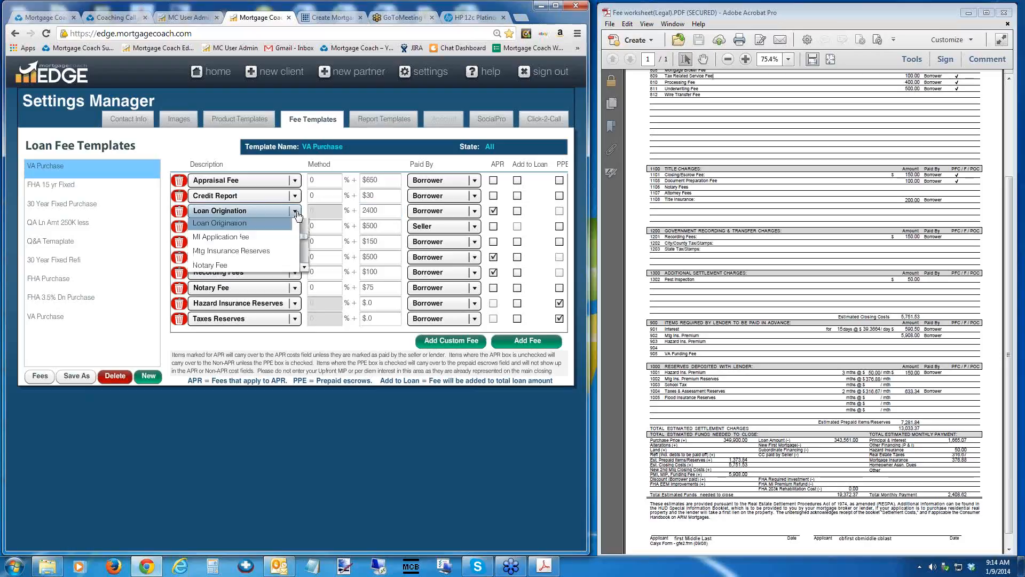
drag(304, 253, 303, 280)
click(284, 282)
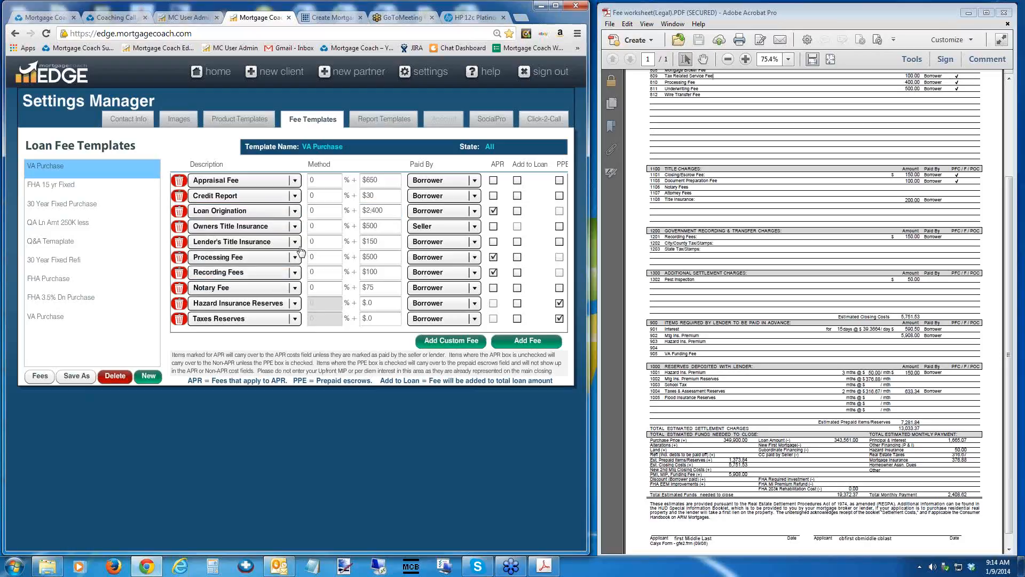
drag(396, 209, 303, 211)
key(BackSpace)
text(1)
key(Tab)
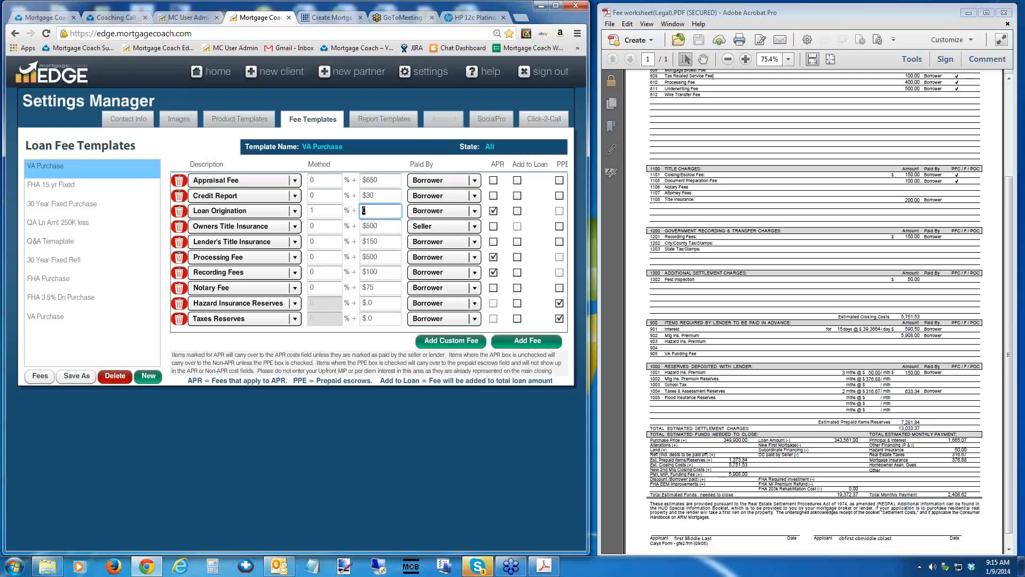
Create a new product template named 7/1 ARM 6 Month Libor 2/2/6.
click(222, 121)
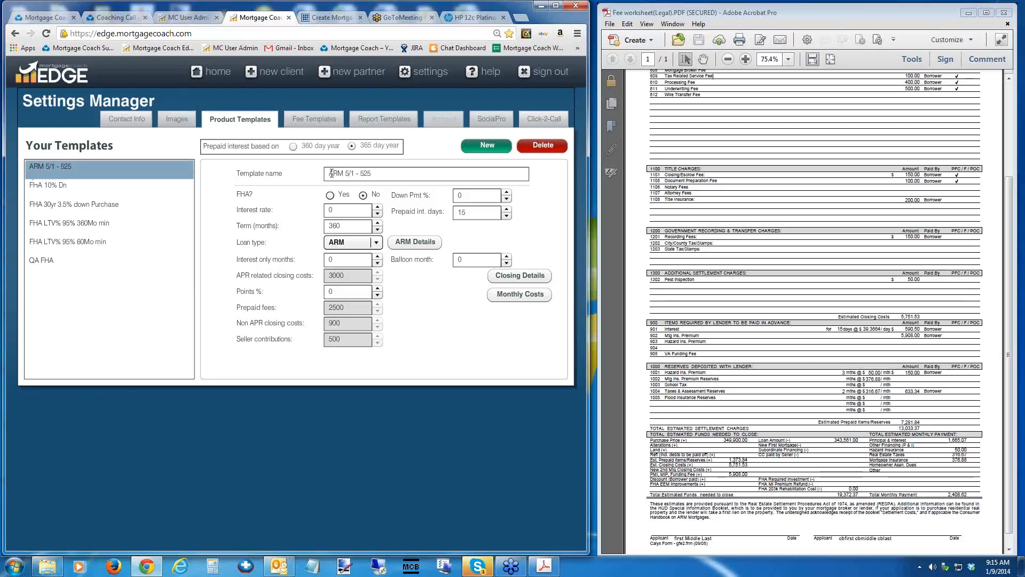
click(353, 172)
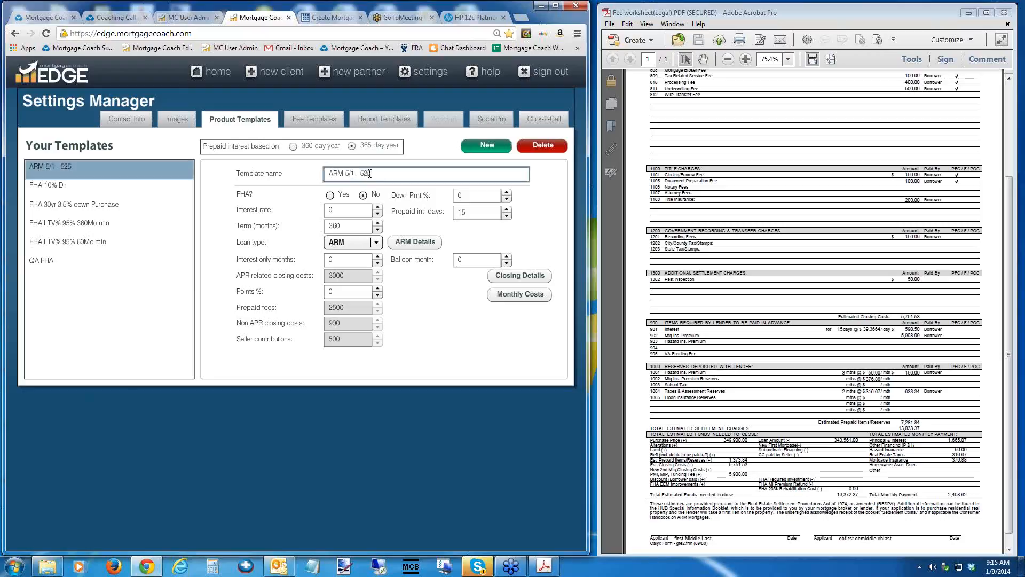
click(372, 174)
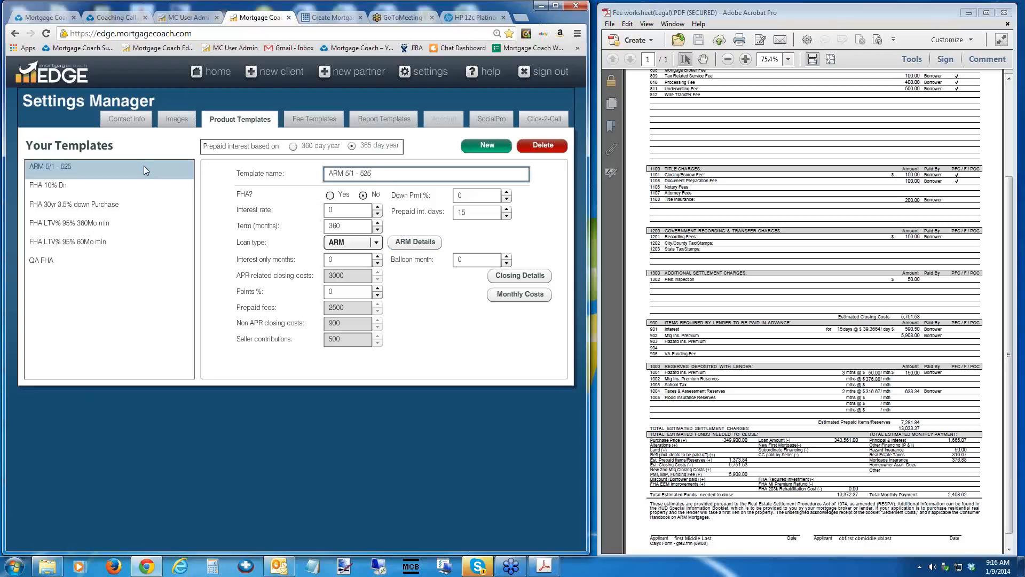
click(478, 149)
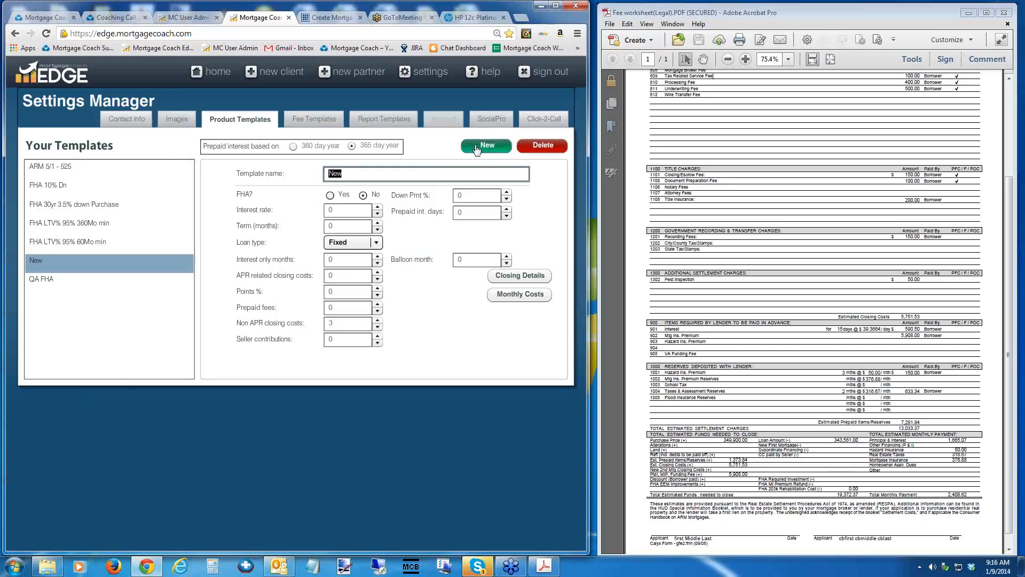
click(350, 172)
drag(350, 173, 312, 177)
text(7/)
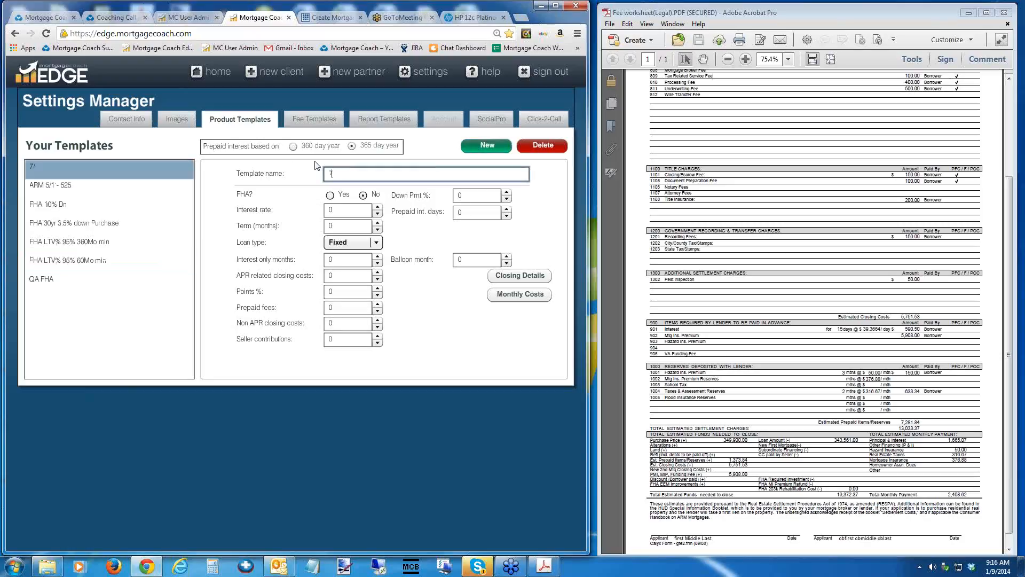
text(1 E)
key(BackSpace)
text(ARM 6 Month LIbor 2/2/6)
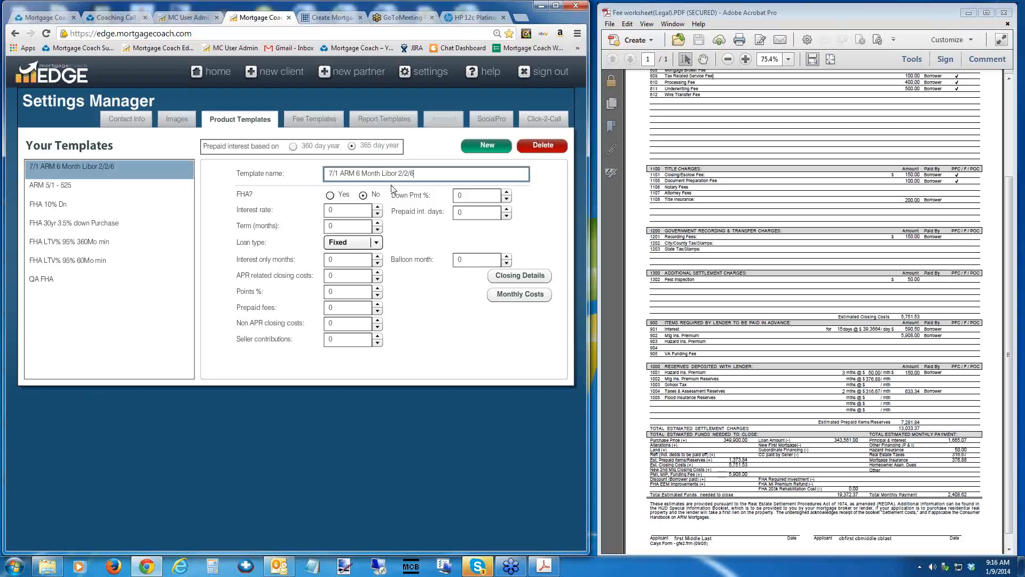
Set the new product template's interest rate to 3.5, its term to 360 months and its loan type to ARM.
click(314, 213)
drag(315, 214, 299, 218)
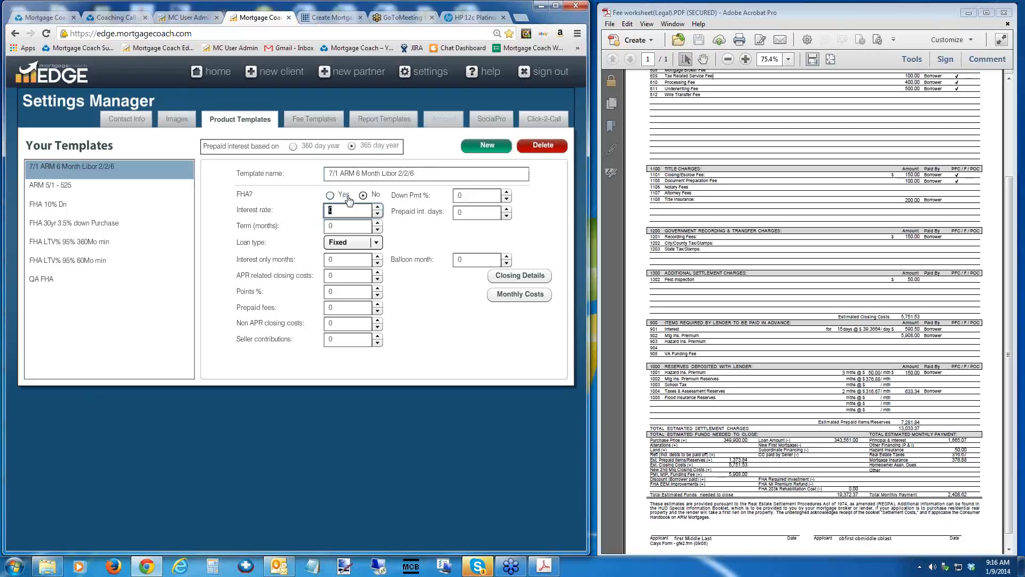
text(3.5)
key(Tab)
text(360)
key(Tab)
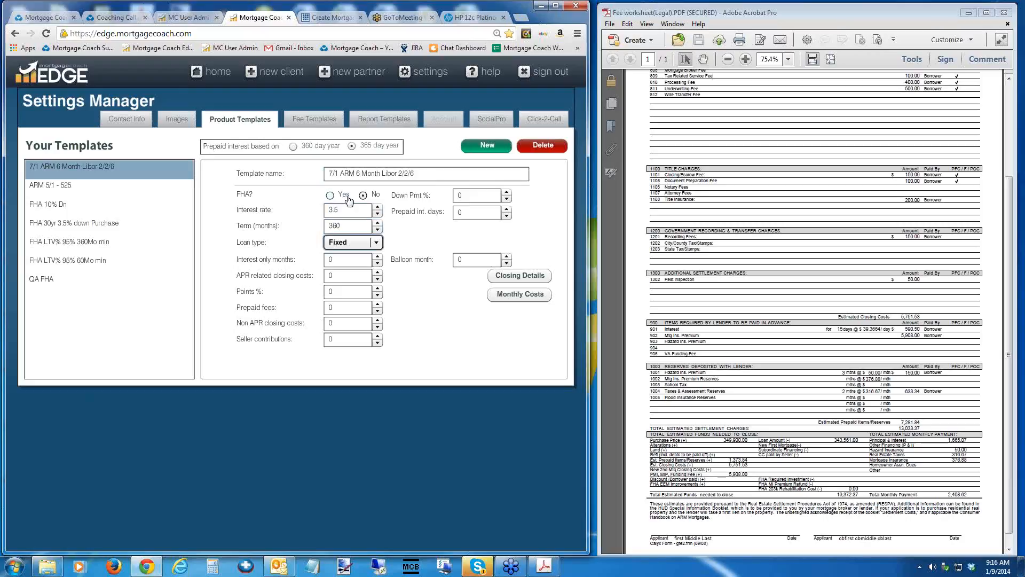
click(377, 243)
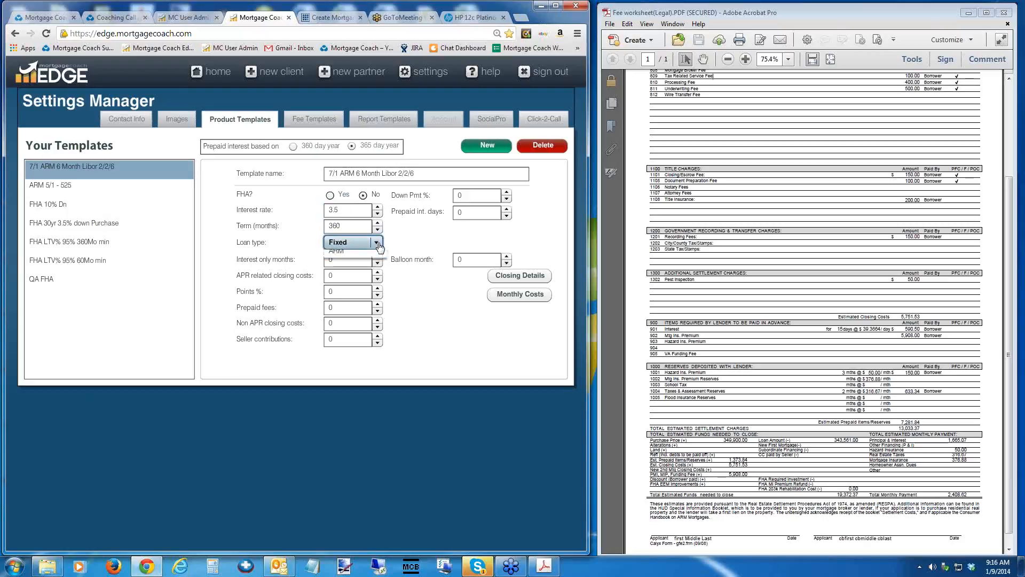
click(375, 270)
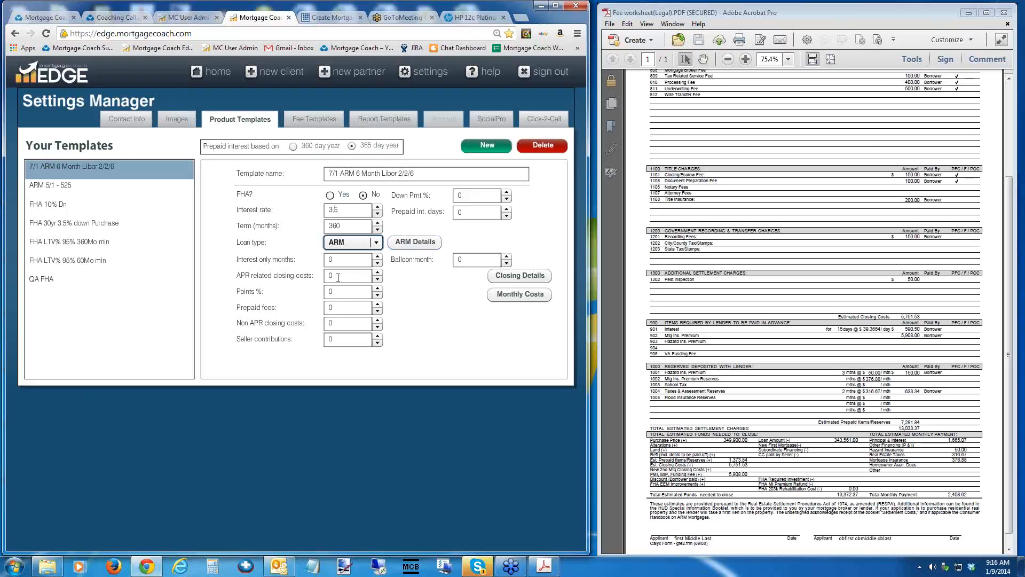
Append 10% Down to the product template's name and set its down payment to 10%.
click(426, 174)
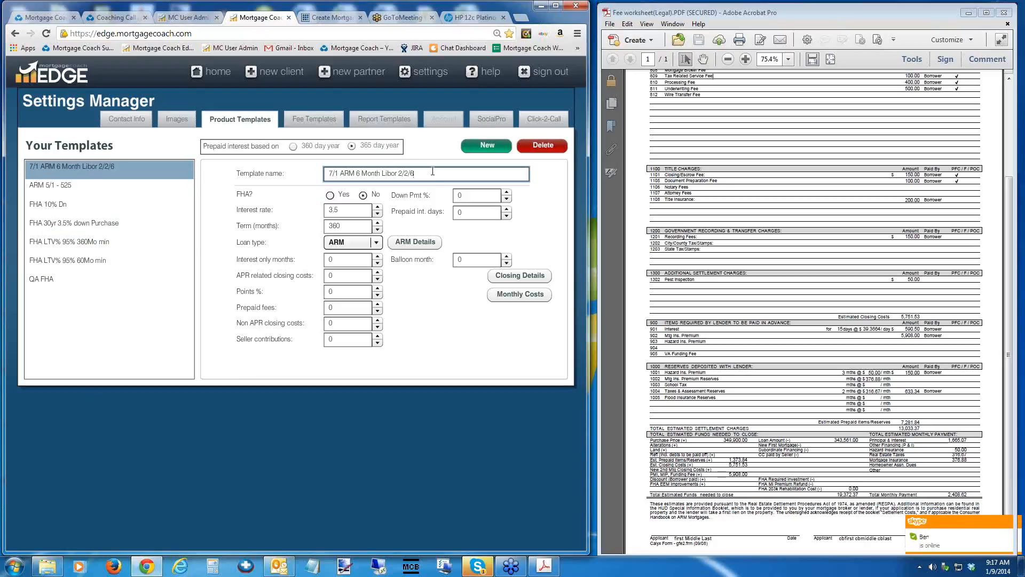
text(10% Down)
click(470, 197)
text(10)
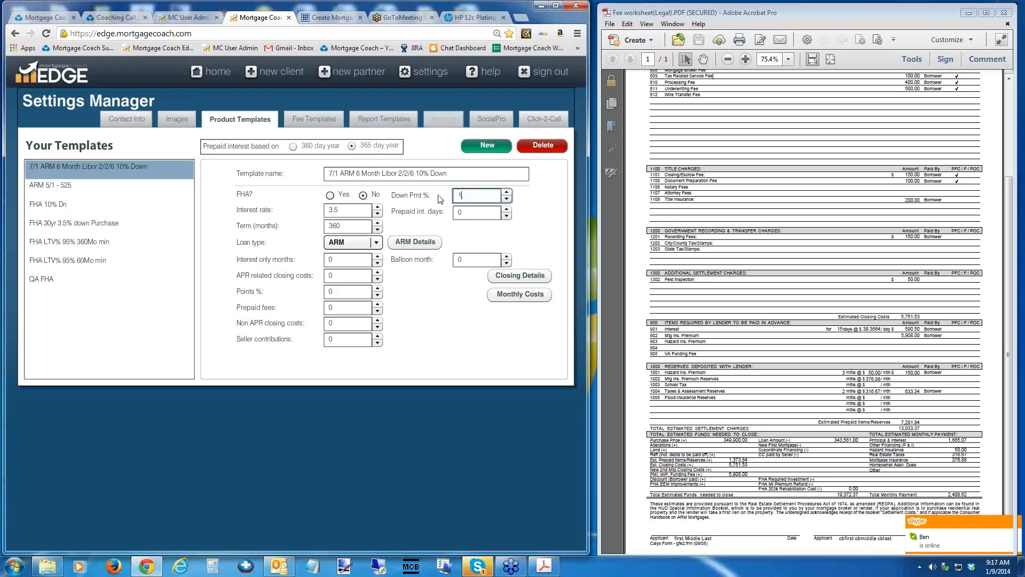
Set the product template's prepaid interest days to 15.
click(470, 211)
drag(470, 212, 436, 213)
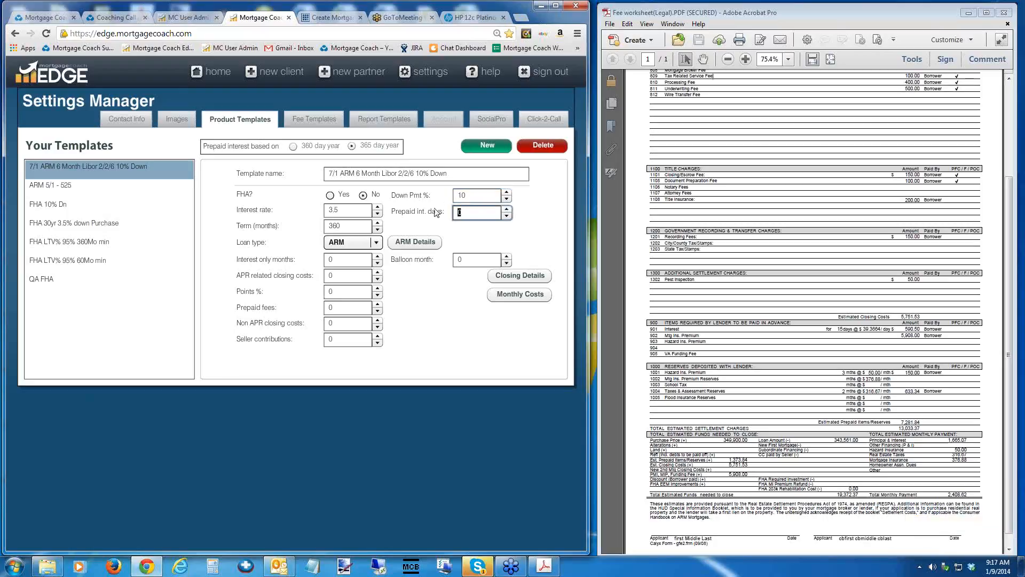
text(15)
key(Tab)
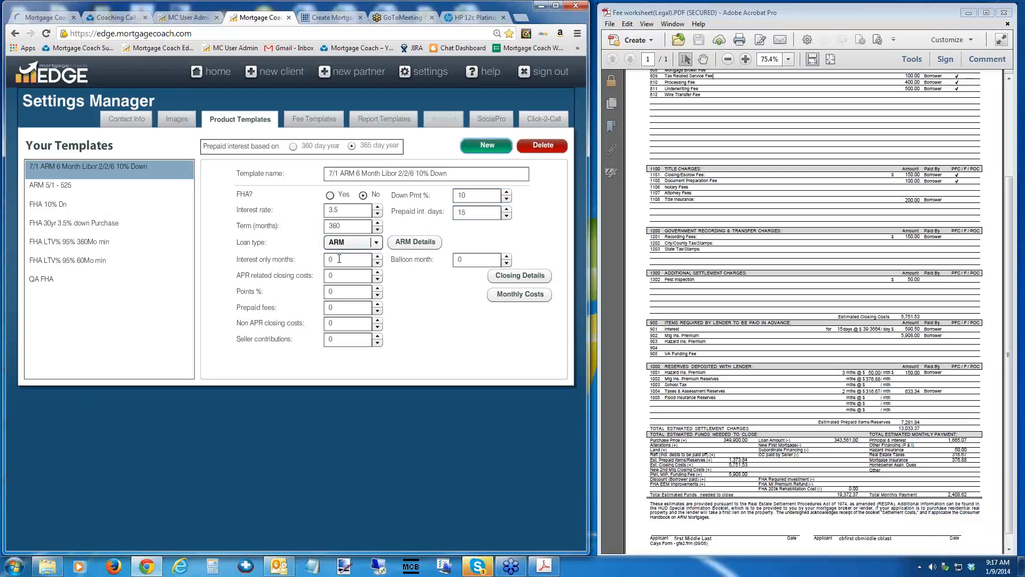
Append 10 yr IO to the product template's name and set the interest-only period to 120 months.
click(462, 173)
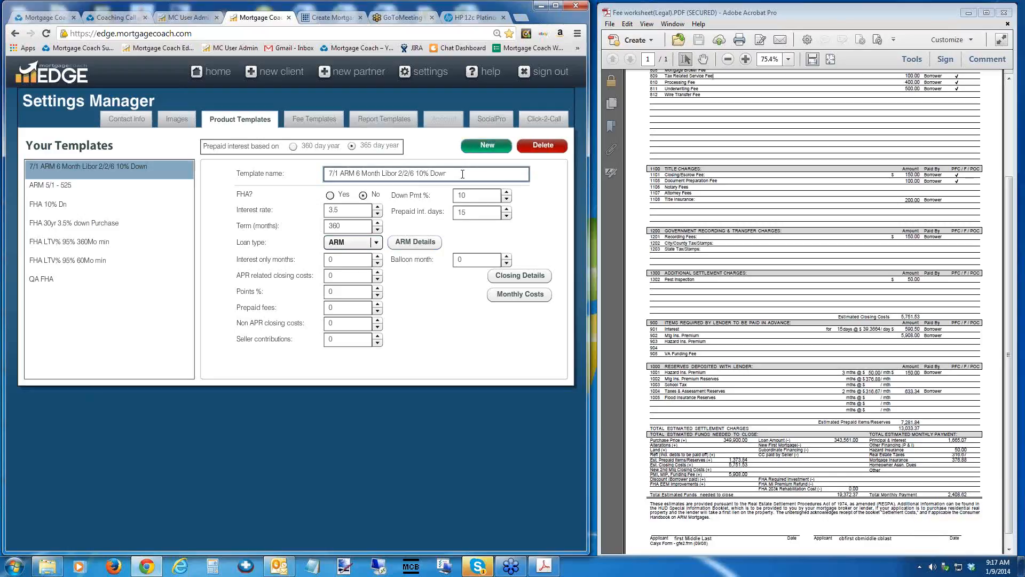
text(10 yr IO)
click(336, 264)
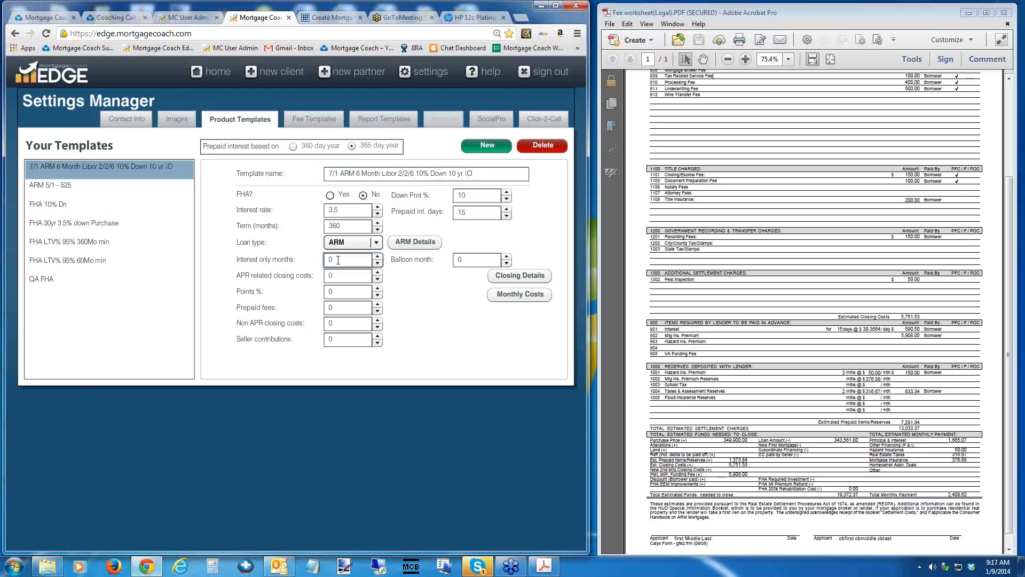
text(120)
key(Tab)
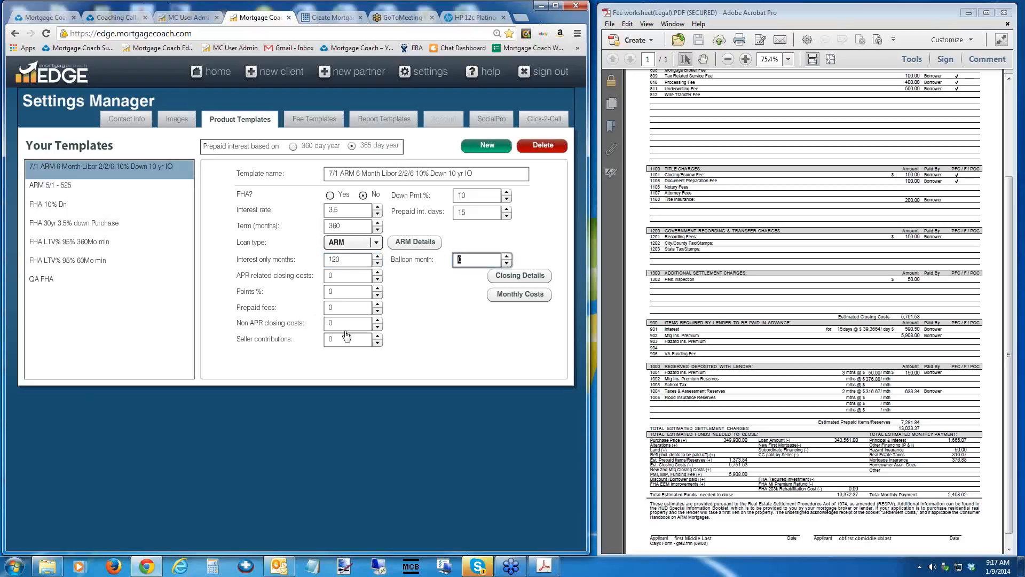
Open the template's ARM details and set both the first adjustment cap and the periodic cap to 2%.
click(412, 243)
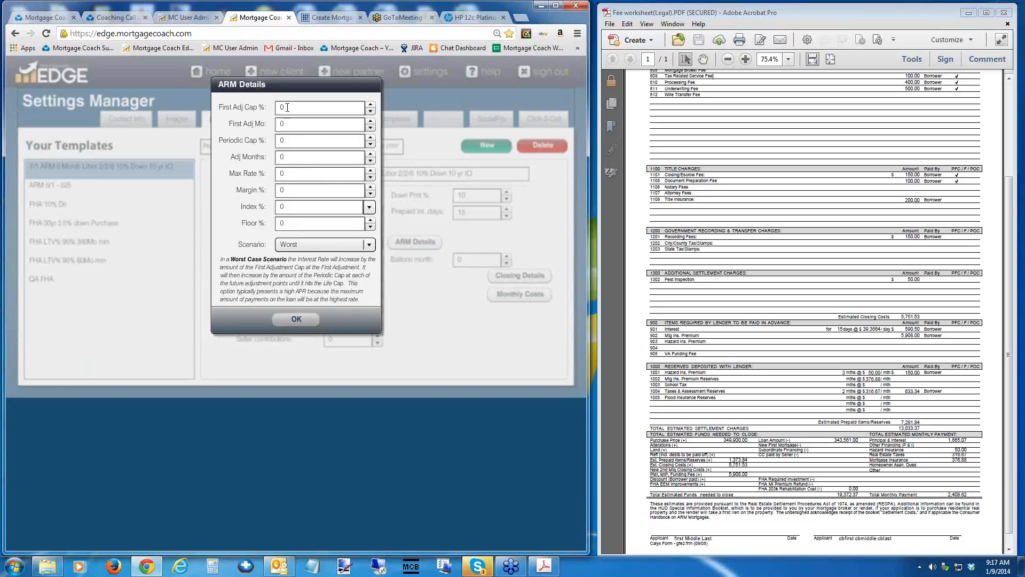
click(287, 107)
drag(287, 81, 185, 87)
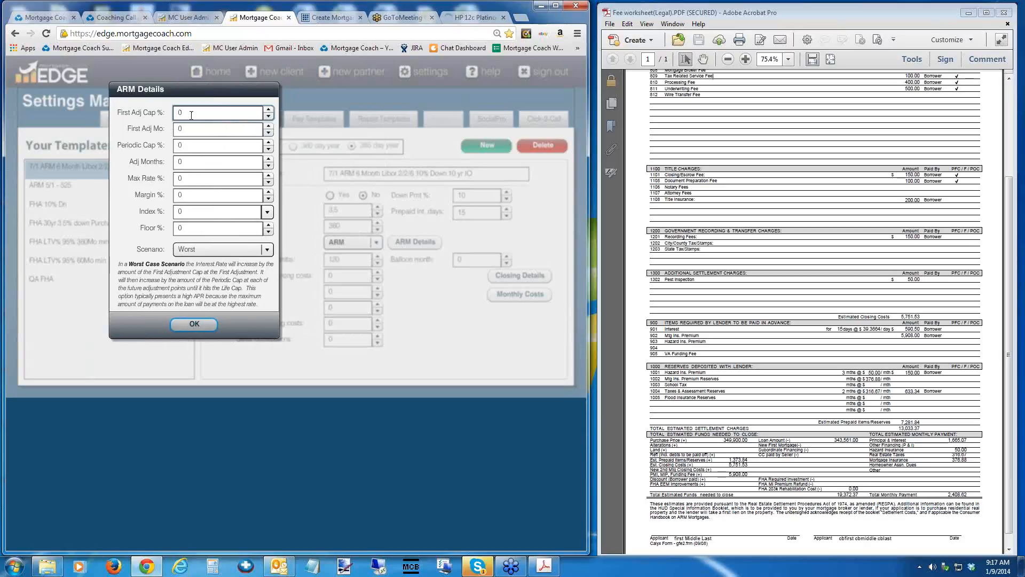
drag(179, 115, 170, 118)
text(2)
key(Tab)
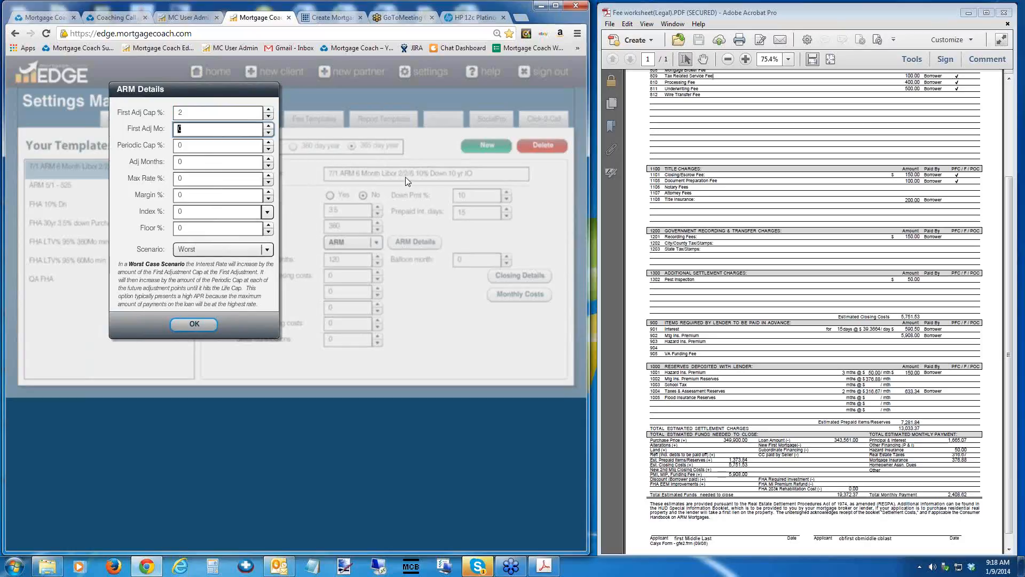
click(187, 145)
text(2)
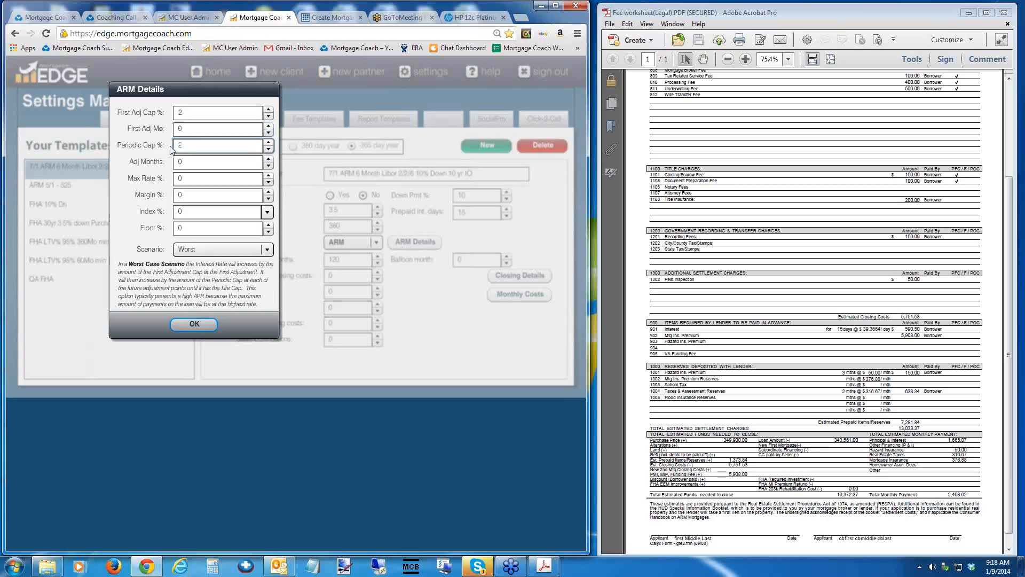
key(Tab)
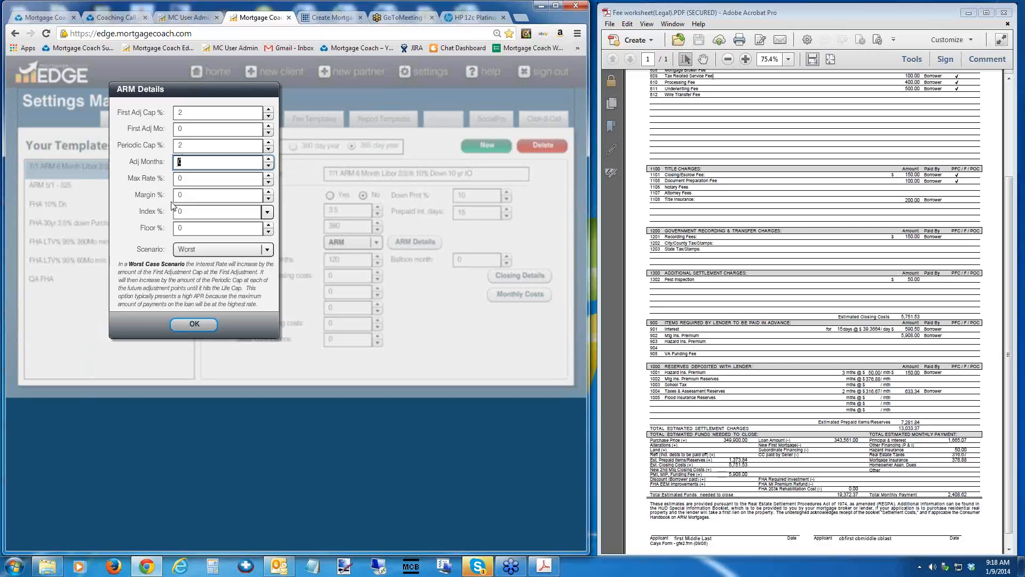
Set the ARM's maximum rate to 9.5%.
click(186, 179)
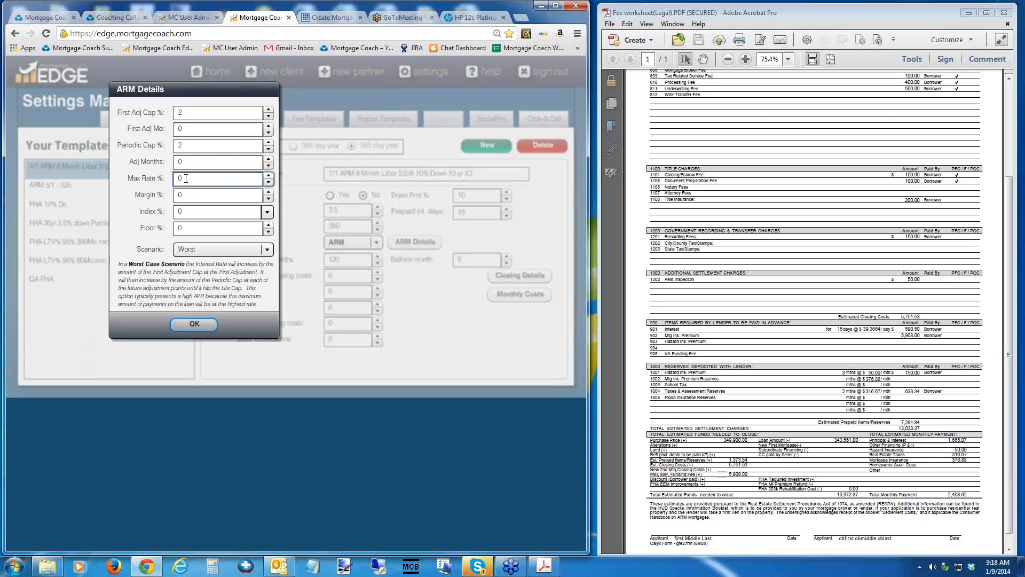
drag(170, 181, 150, 181)
text(9.5)
key(Tab)
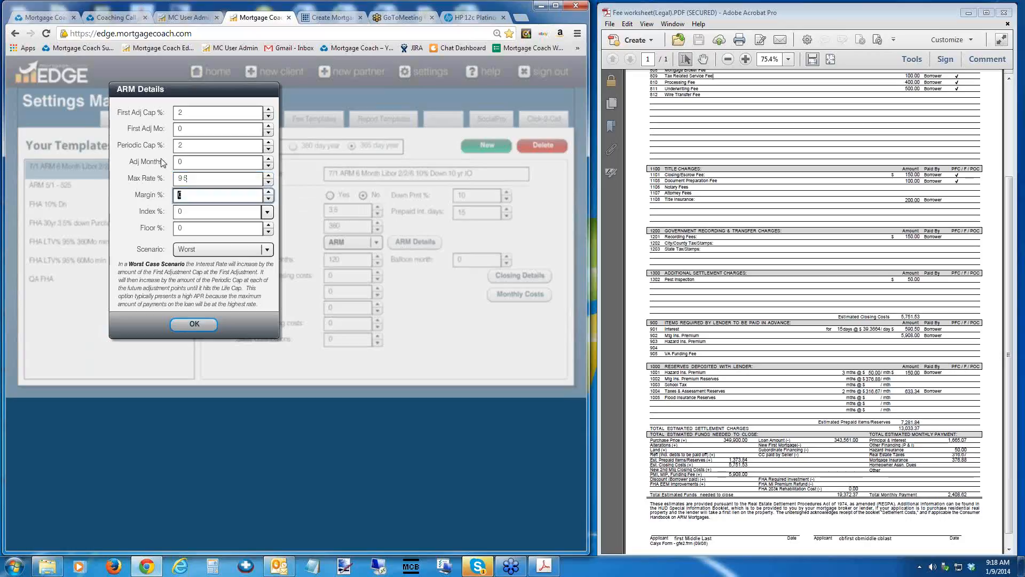
Set the ARM's first adjustment month to 85.
click(191, 129)
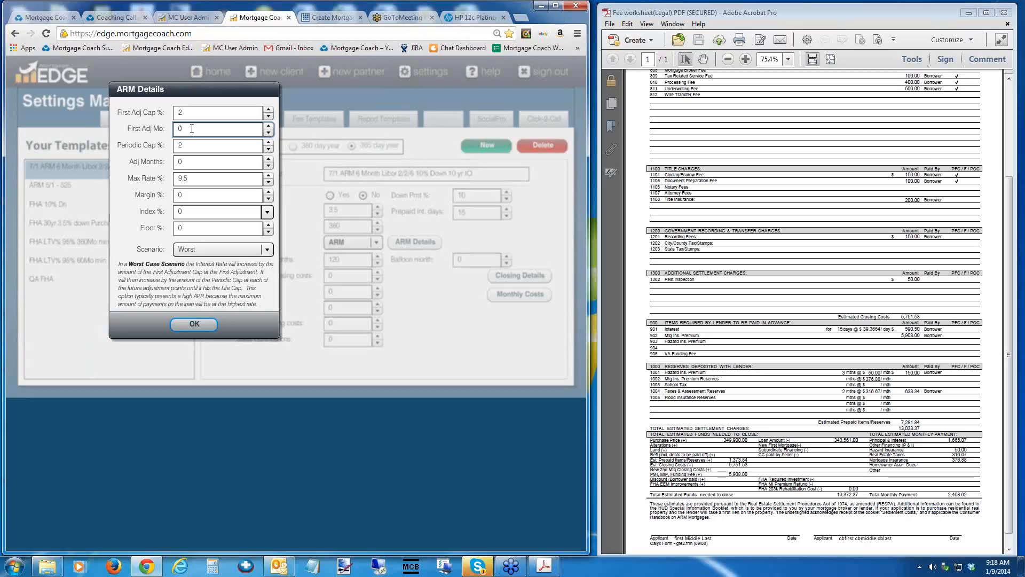
key(BackSpace)
text(85)
key(Tab)
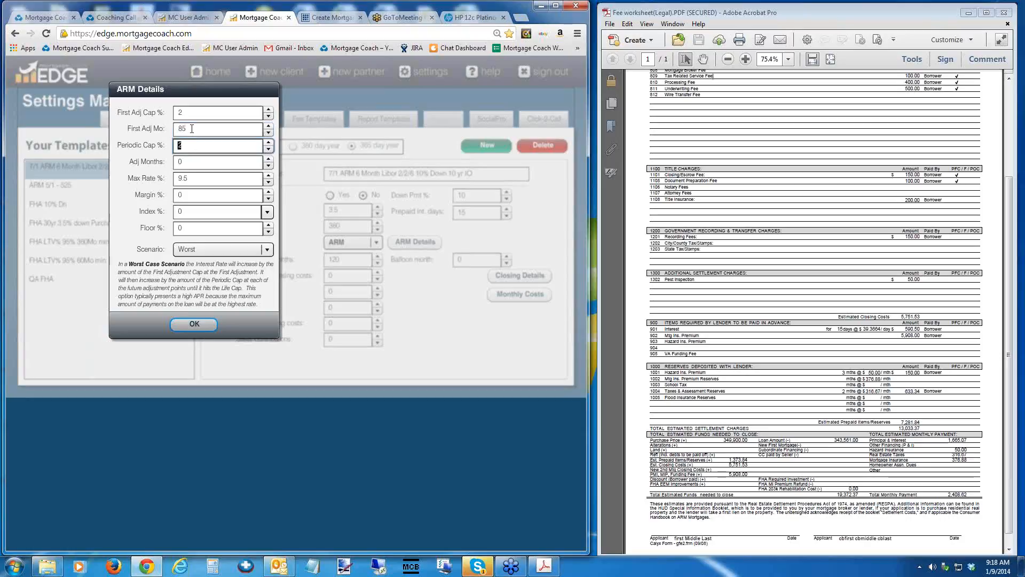
Set the ARM's adjustment interval to 6 months and its margin to 2.25%.
key(Tab)
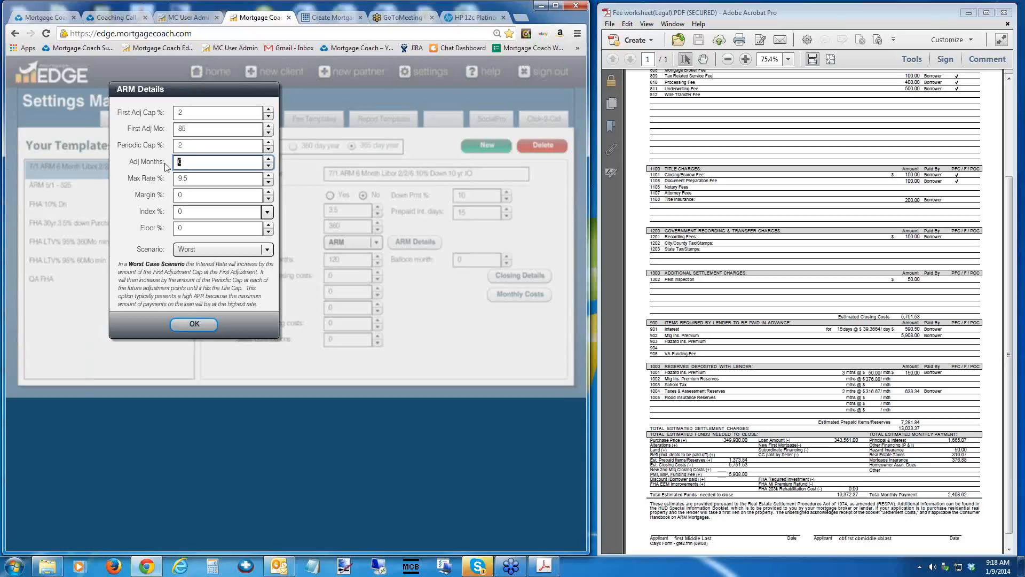
text(6)
key(Tab)
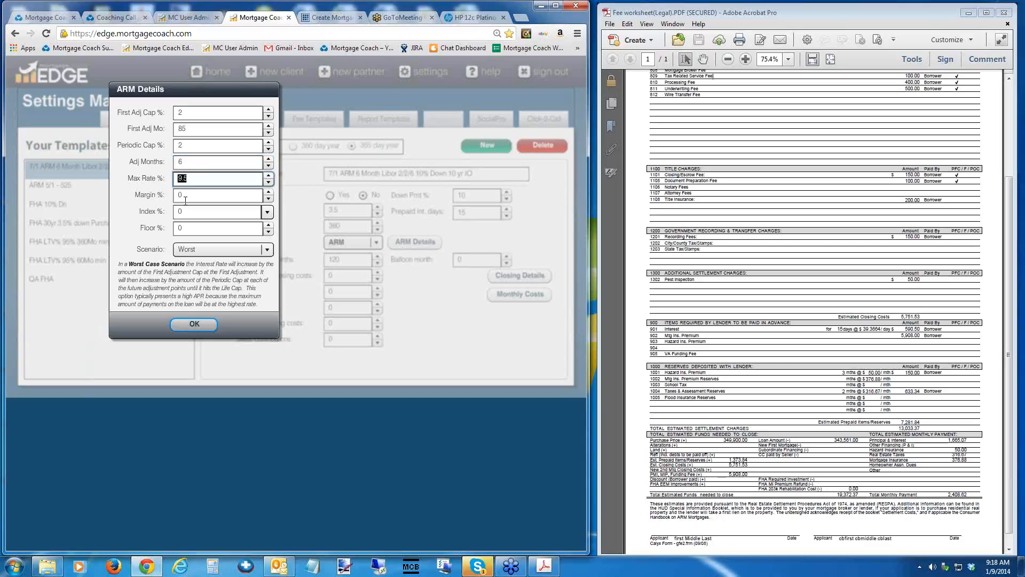
key(Tab)
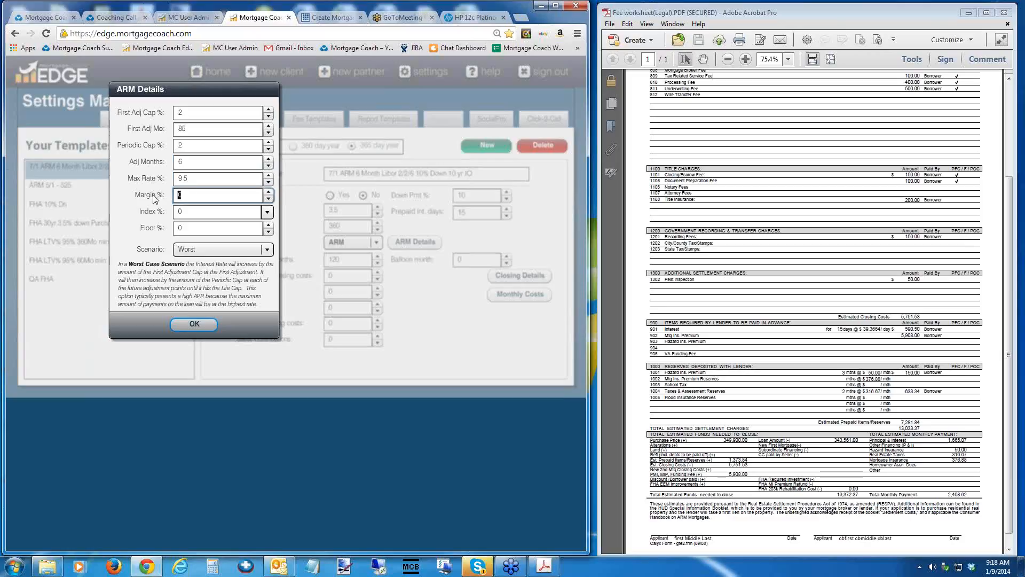
text(2.25)
key(Tab)
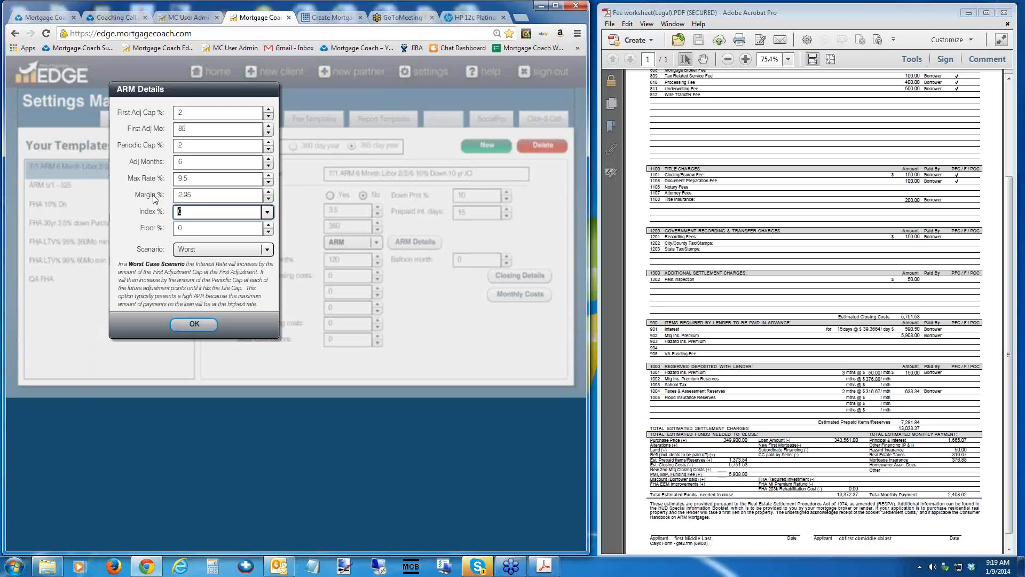
Choose the 6 Month LIBOR as the ARM's index and set the floor rate to 3%.
click(267, 213)
drag(357, 238, 357, 287)
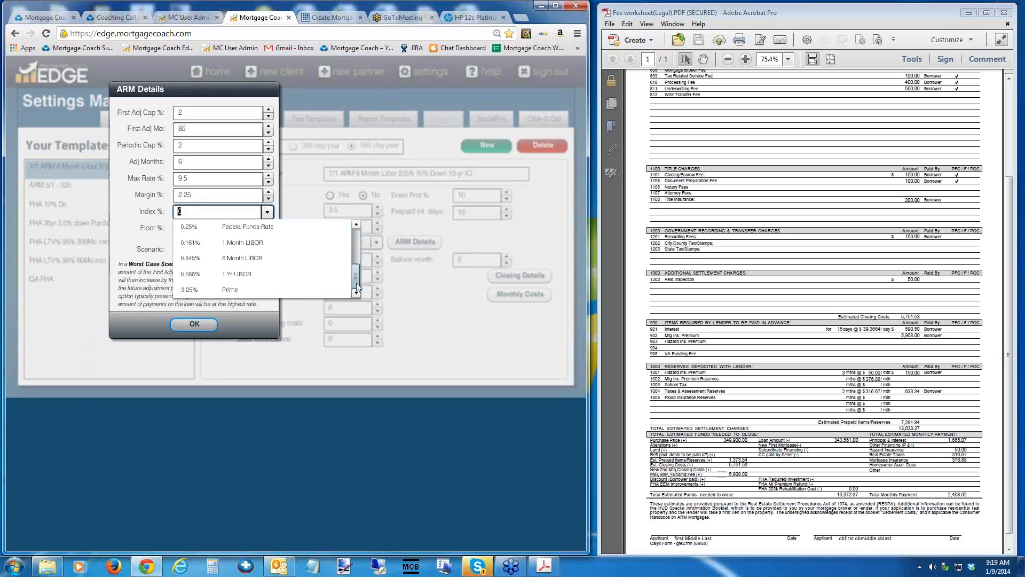
click(245, 259)
key(Tab)
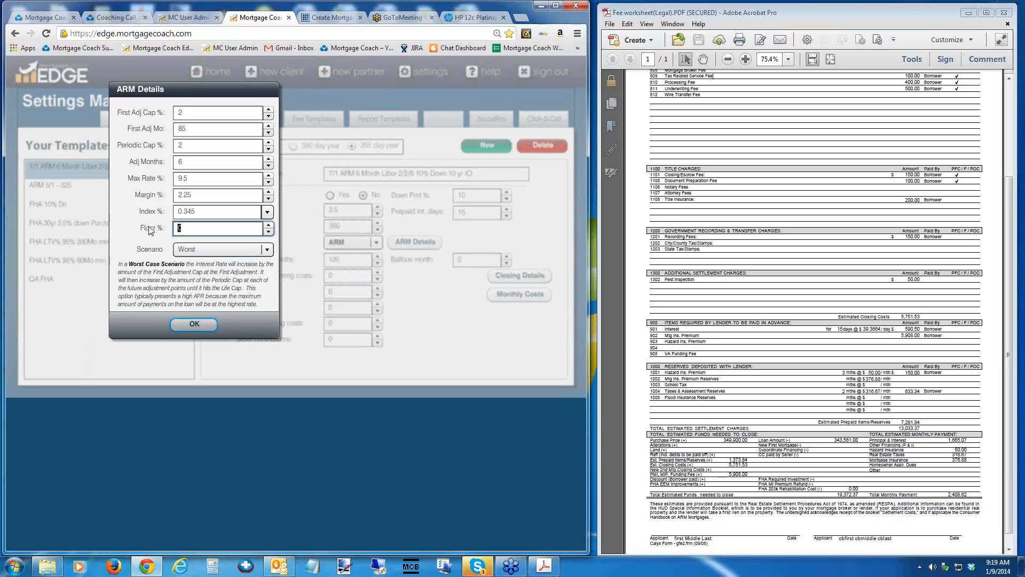
text(3)
key(Tab)
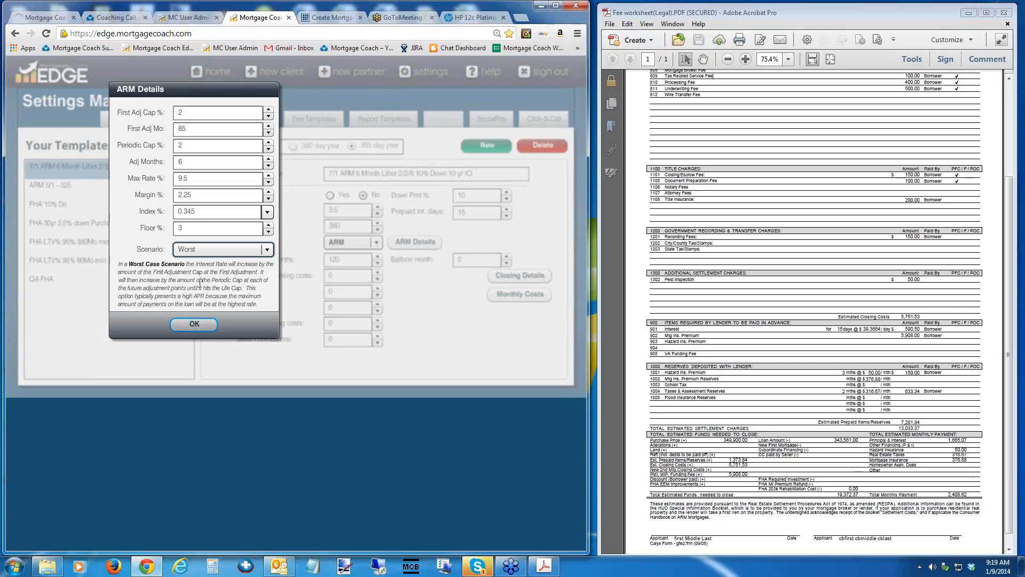
double_click(183, 113)
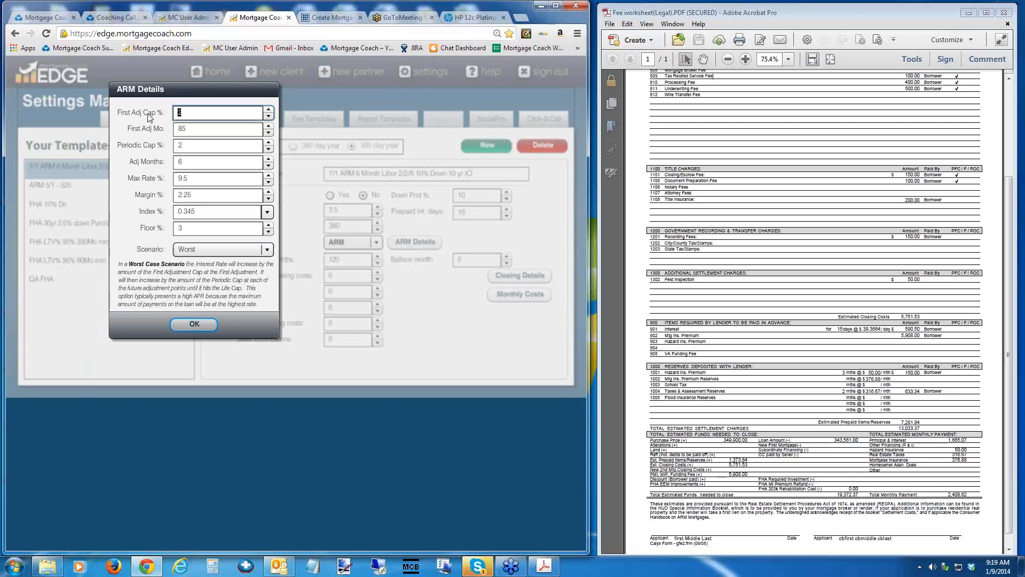
double_click(186, 145)
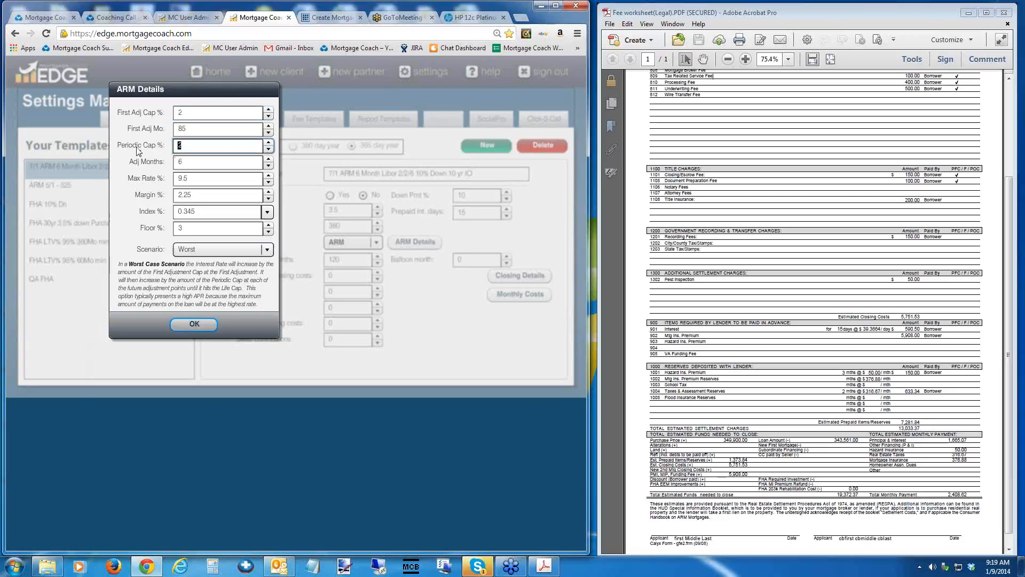
double_click(193, 178)
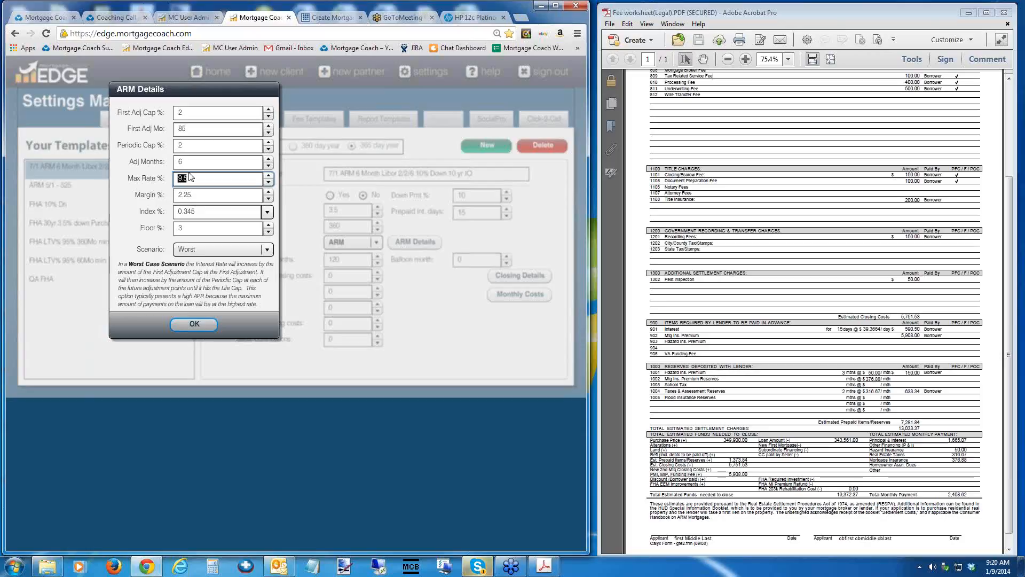
Set the ARM's rate scenario to Best and accept the ARM details.
click(266, 250)
click(204, 279)
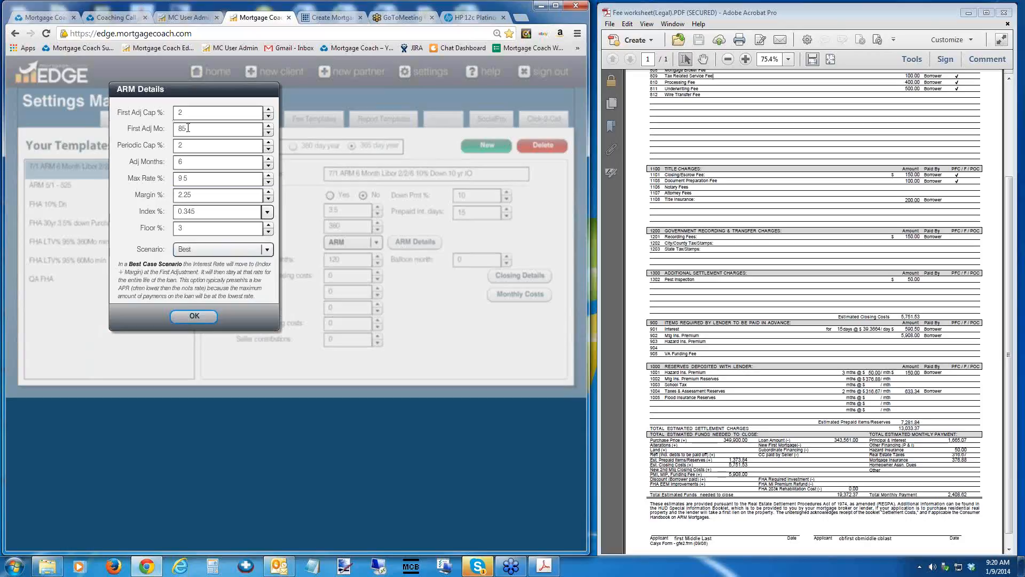
click(192, 195)
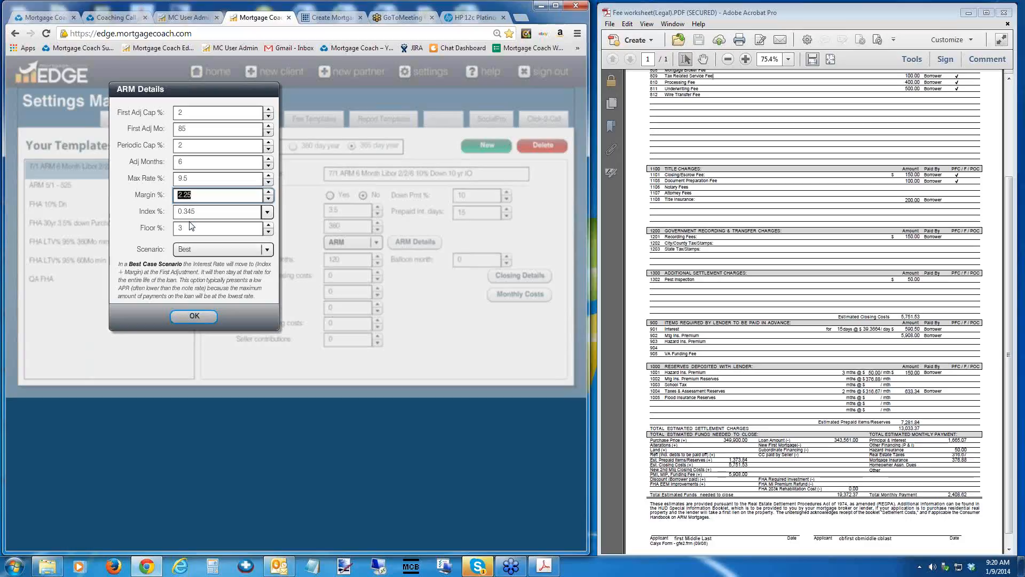
click(267, 251)
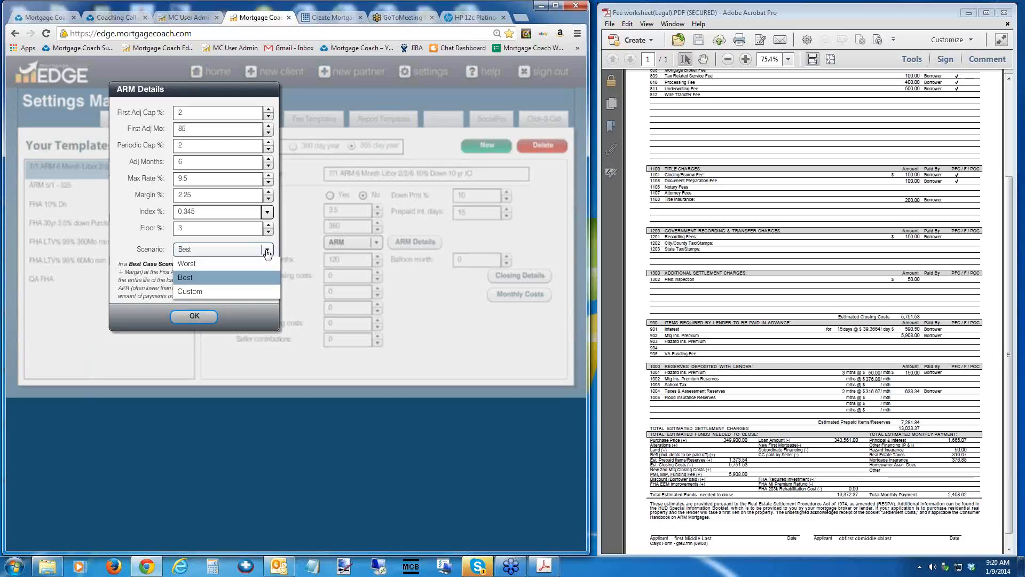
click(268, 254)
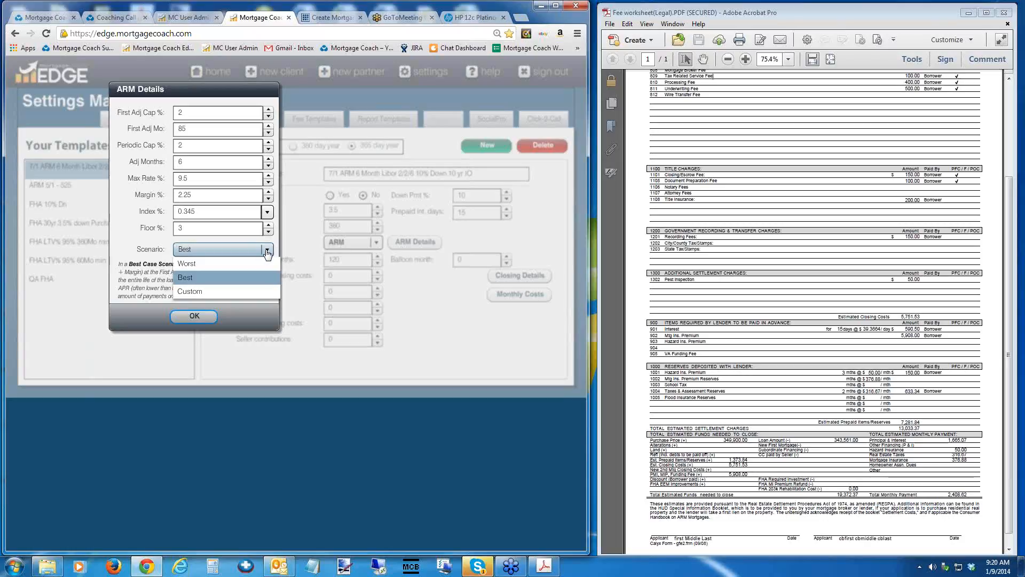
click(268, 251)
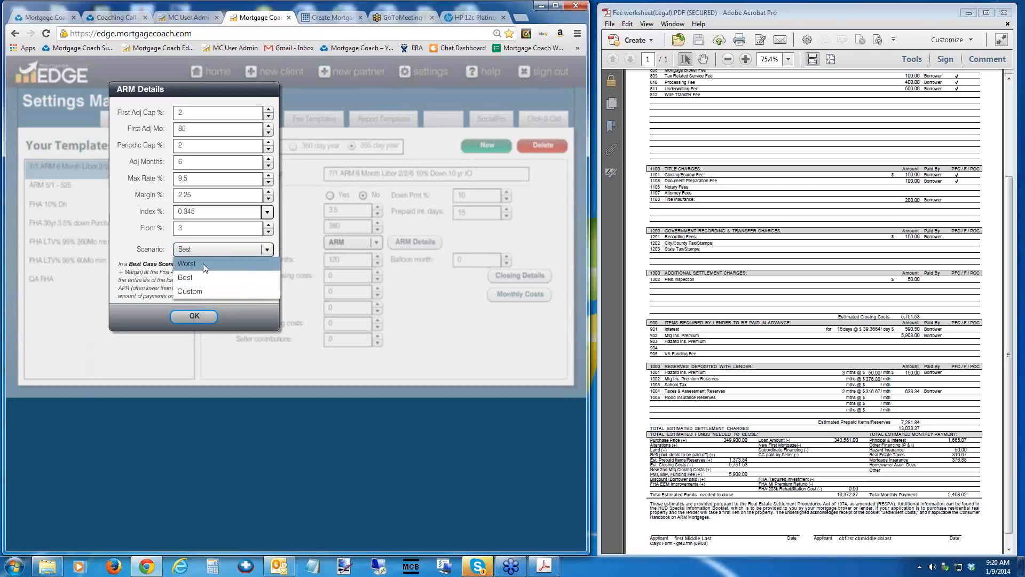
click(192, 280)
click(194, 316)
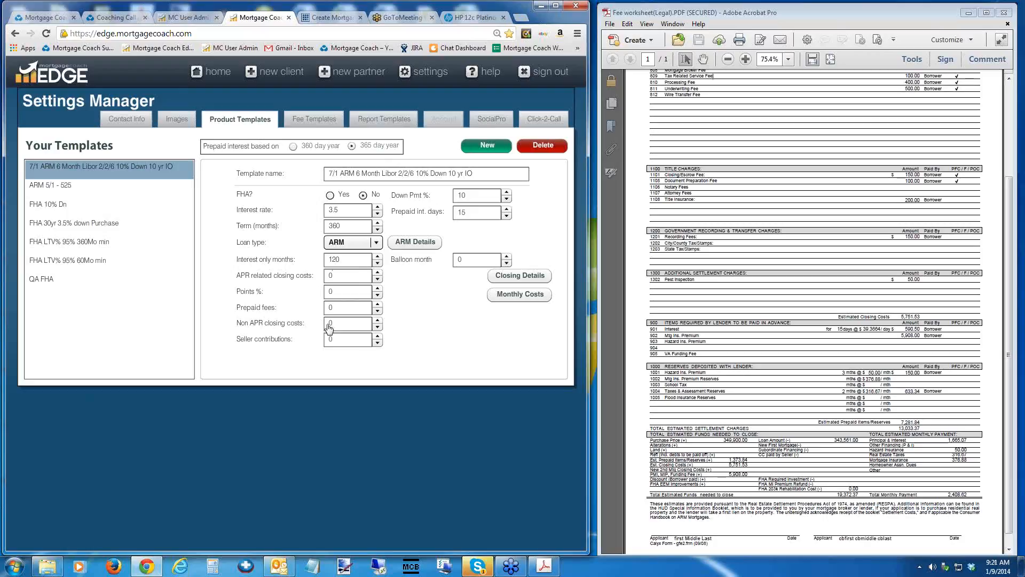
Fill the product template's closing costs from the 30 Year Fixed Purchase fee template and apply them.
click(507, 275)
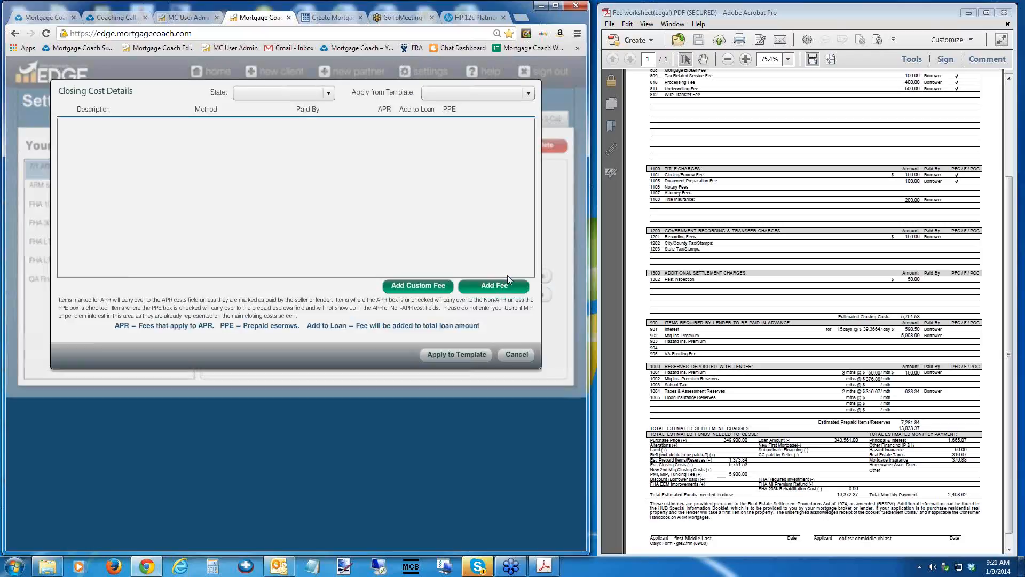
click(528, 94)
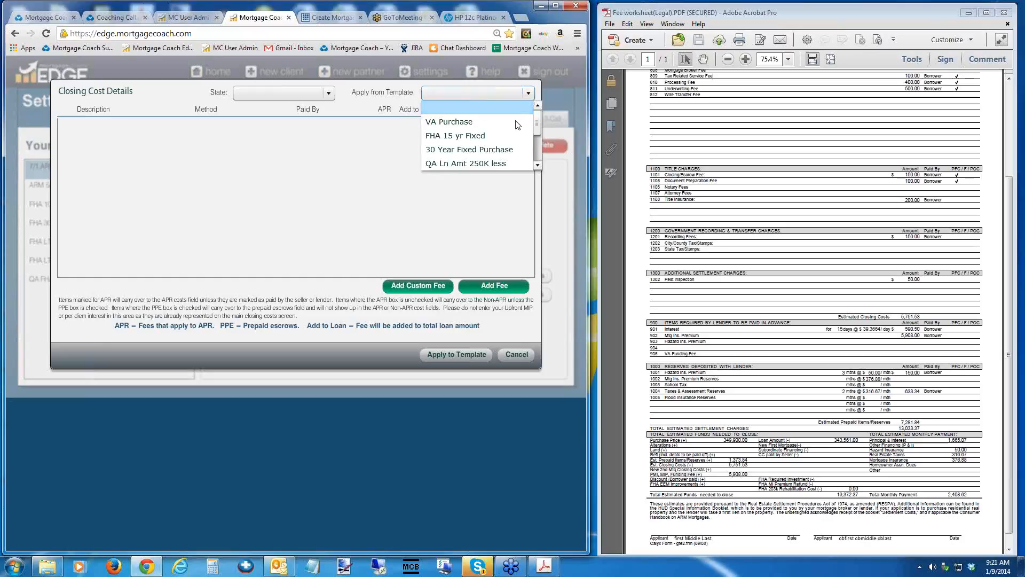
click(481, 152)
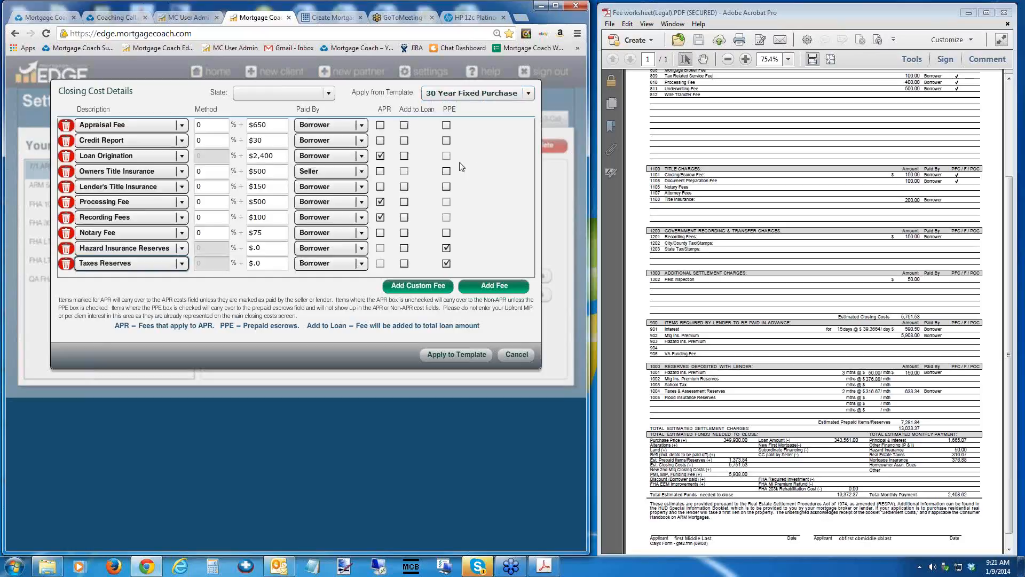
click(459, 355)
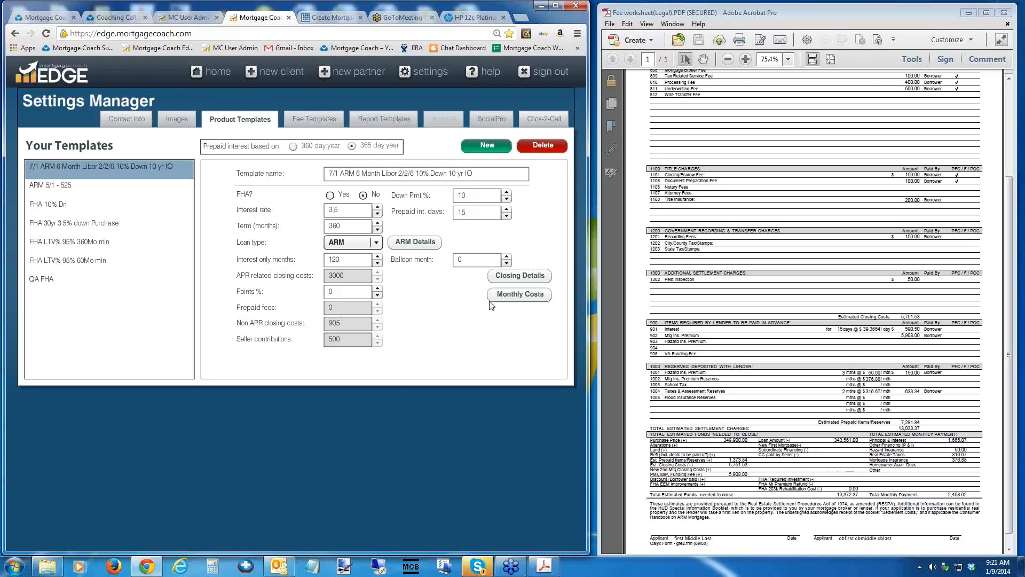
Open the template's monthly costs and enter hazard insurance as 0.35% and property tax as 1.25%.
click(517, 297)
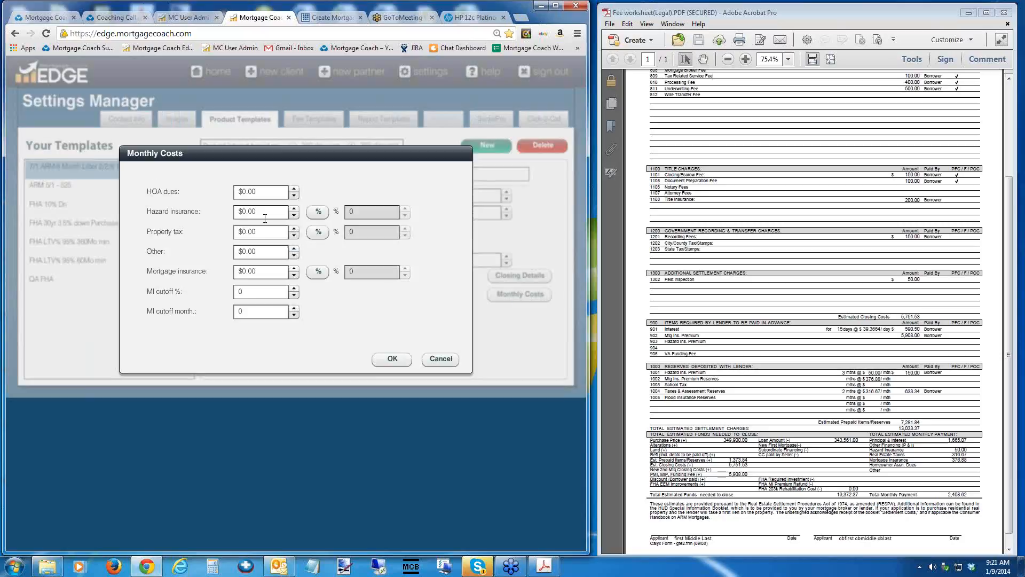
click(326, 212)
text(0.39)
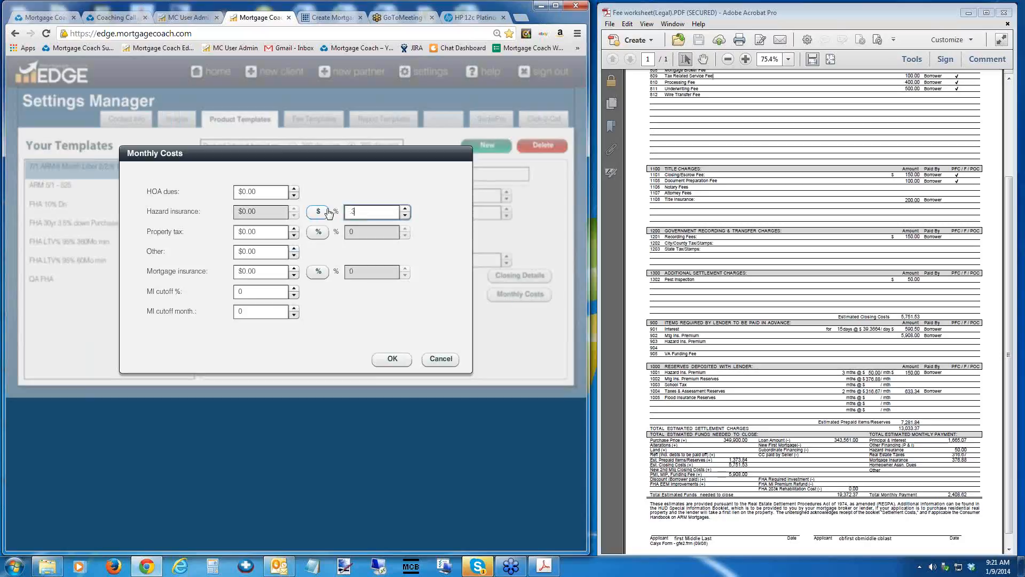
key(Tab)
key(Tab)
key(space)
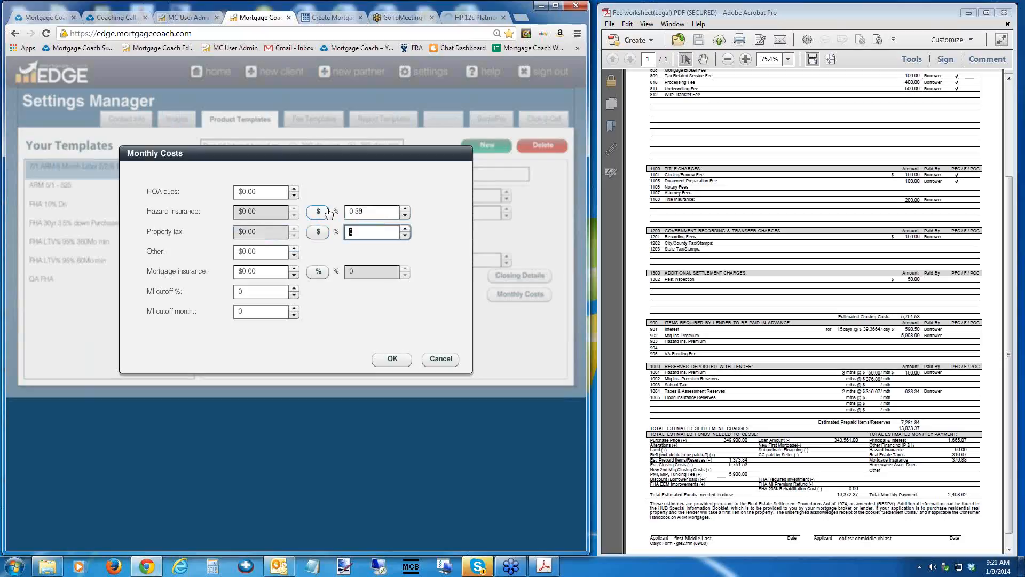
text(1.25)
Switch the mortgage insurance to a percentage and set it to 0.9%.
key(Tab)
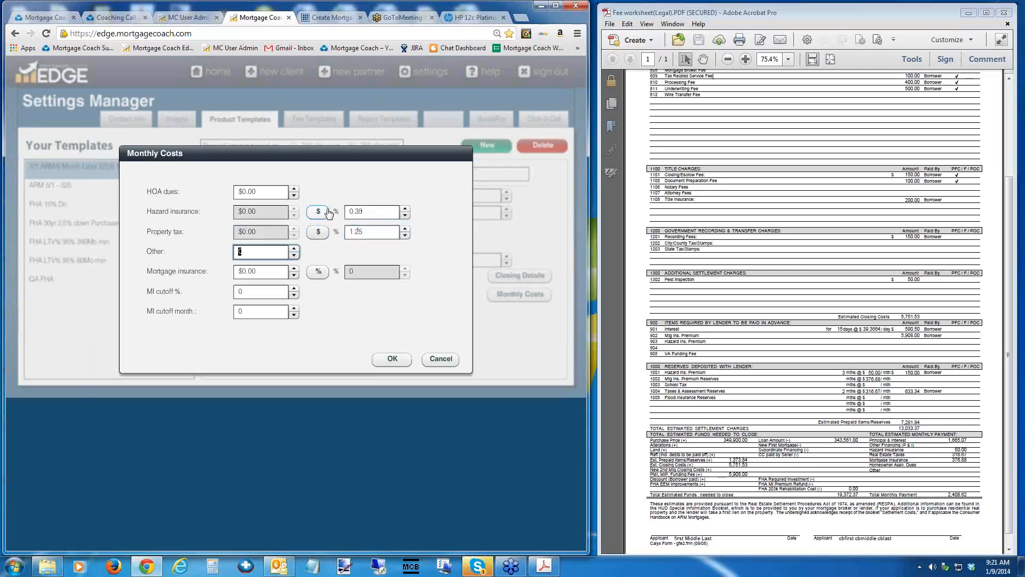
key(Tab)
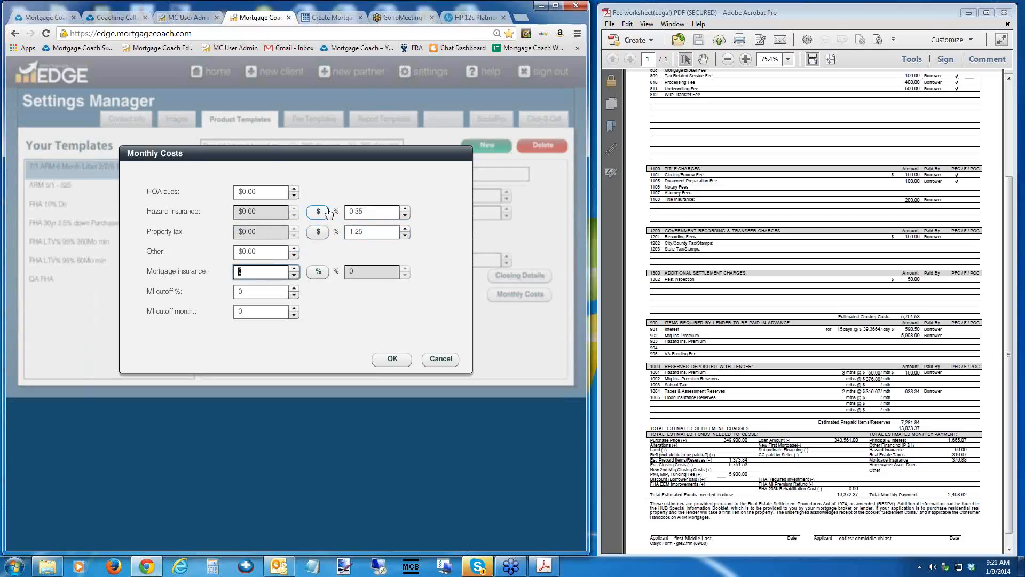
key(Tab)
key(space)
key(Tab)
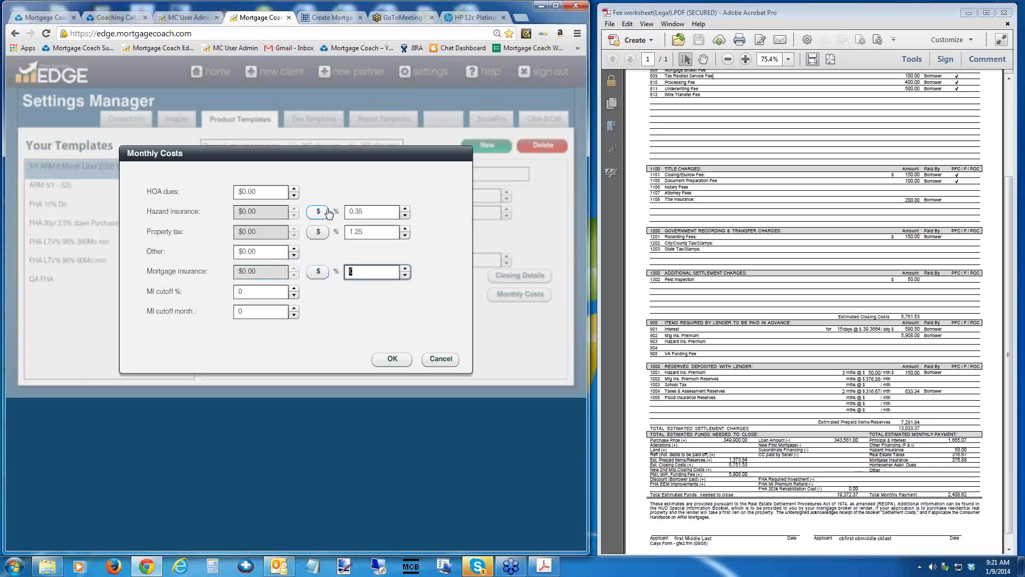
drag(320, 156, 344, 232)
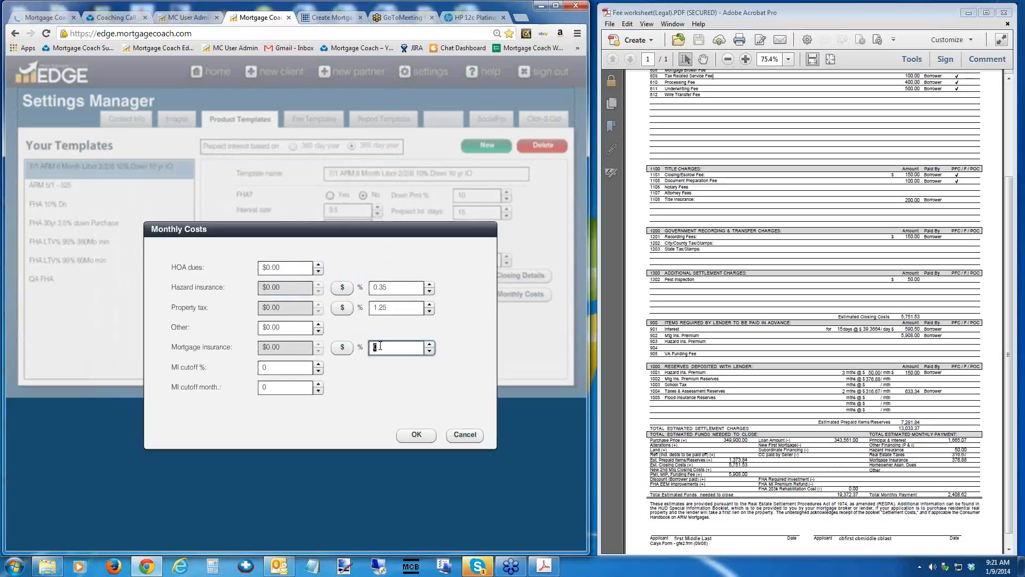
key(BackSpace)
text(.9)
key(Tab)
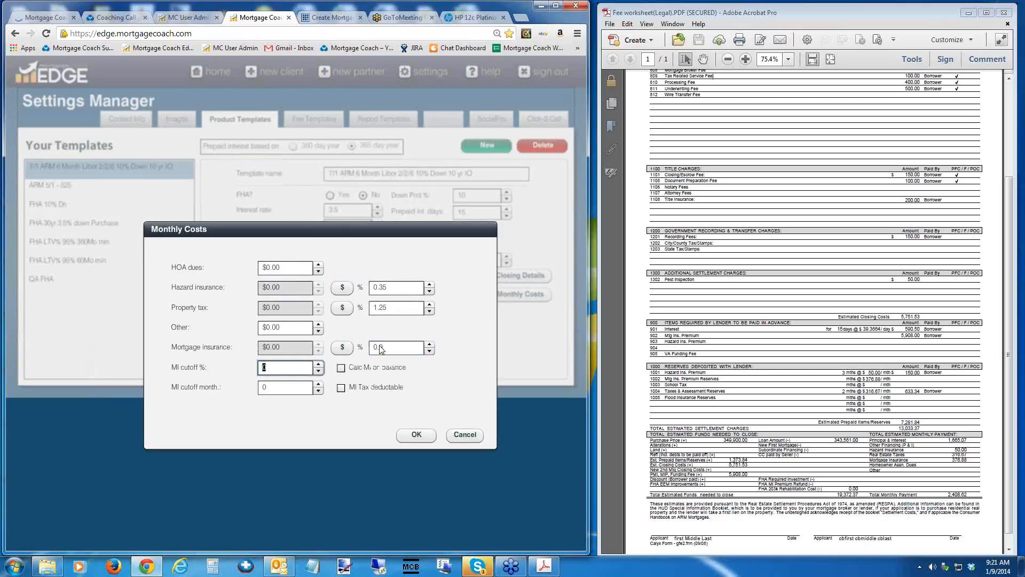
Set the mortgage insurance cutoff to 78% and accept the monthly costs.
text(78)
key(Tab)
double_click(266, 388)
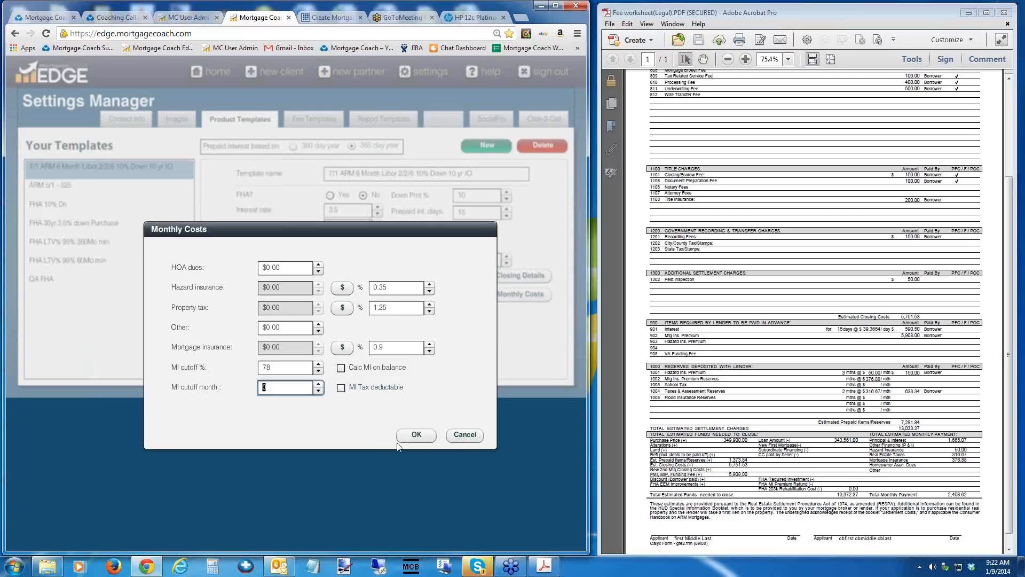
click(415, 434)
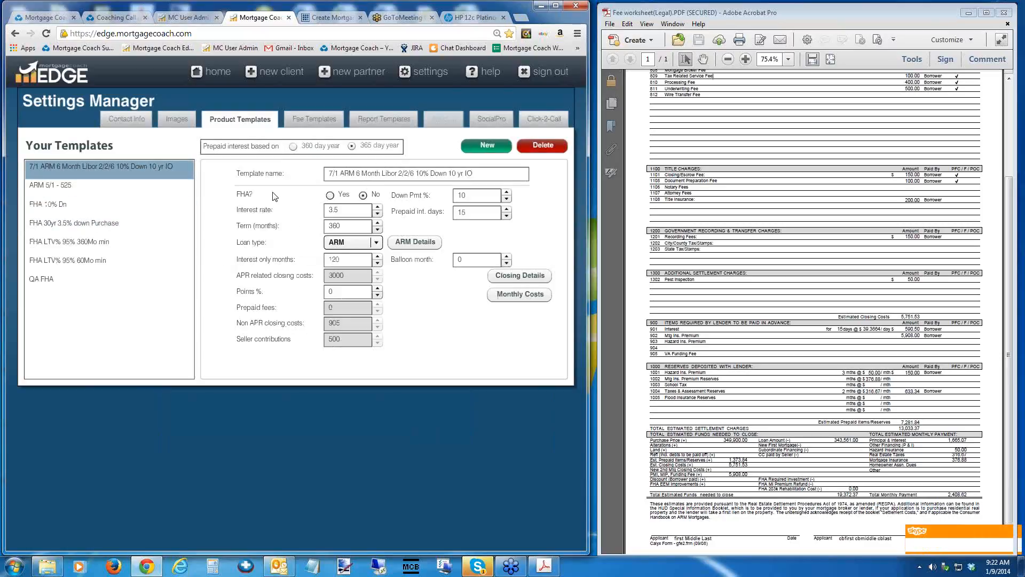
Start a new client record in a maximized browser window and enter the placeholder Sample as the first name.
click(216, 75)
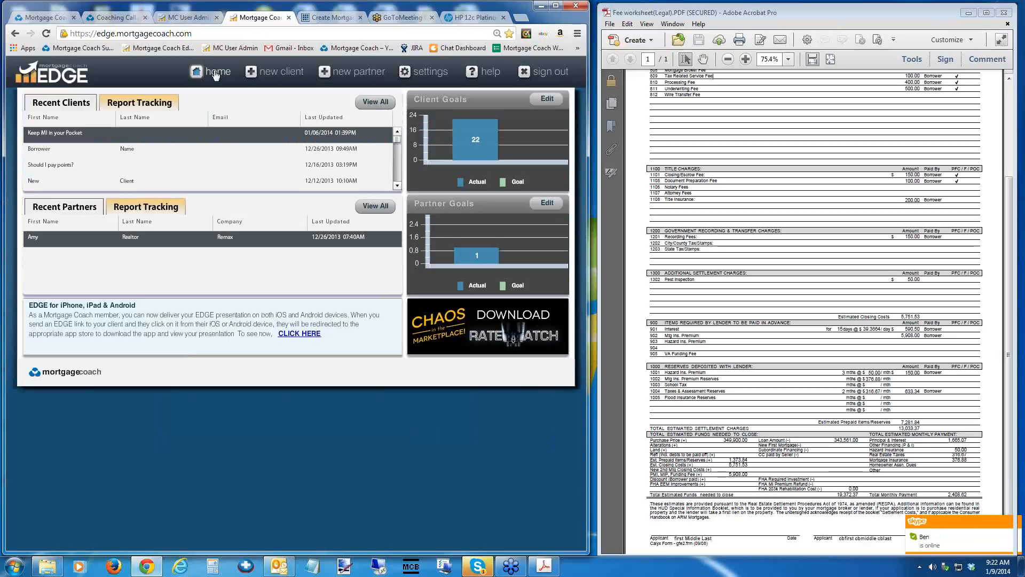
click(271, 72)
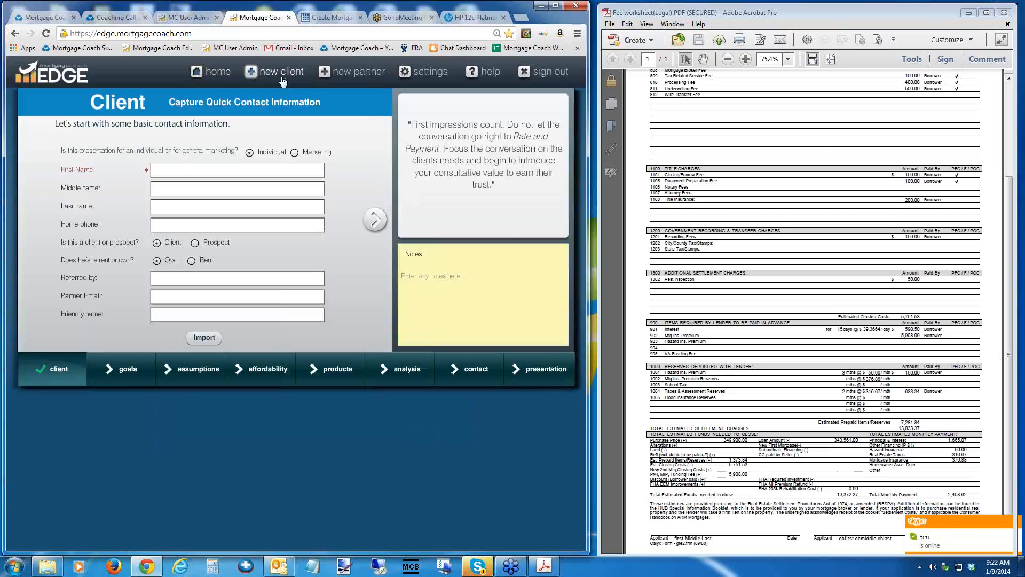
click(558, 7)
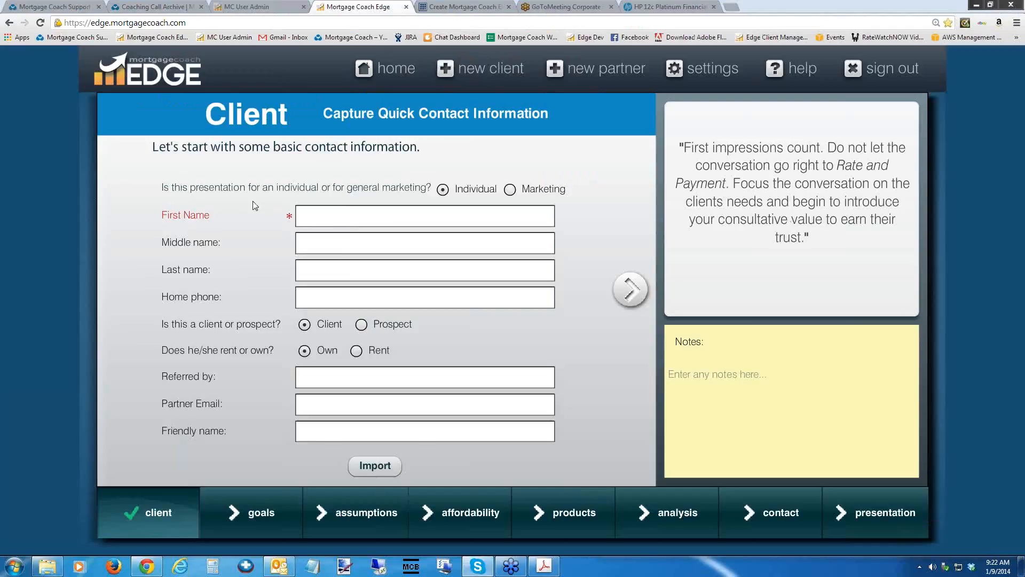
click(324, 214)
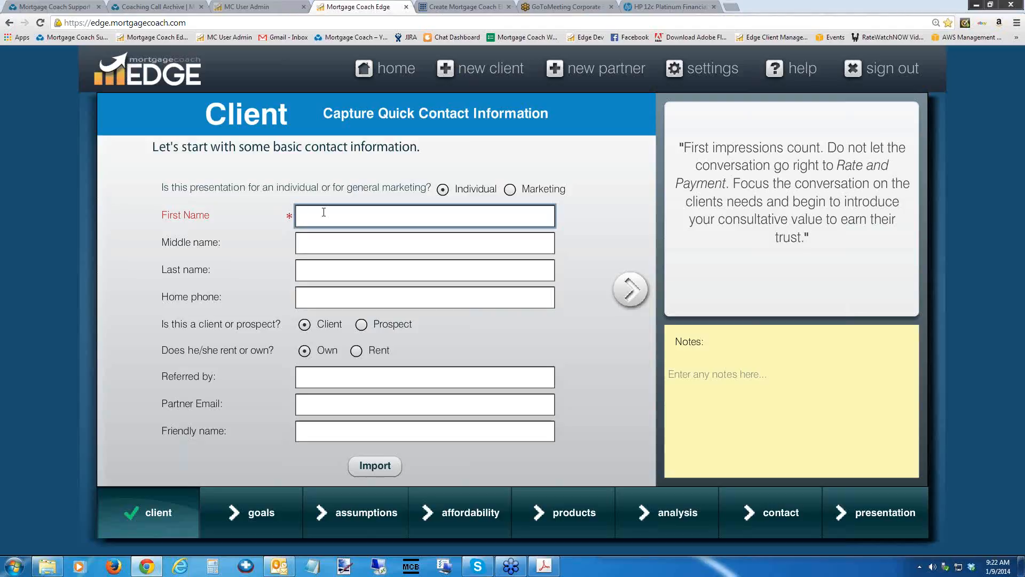
text(Sample)
key(Tab)
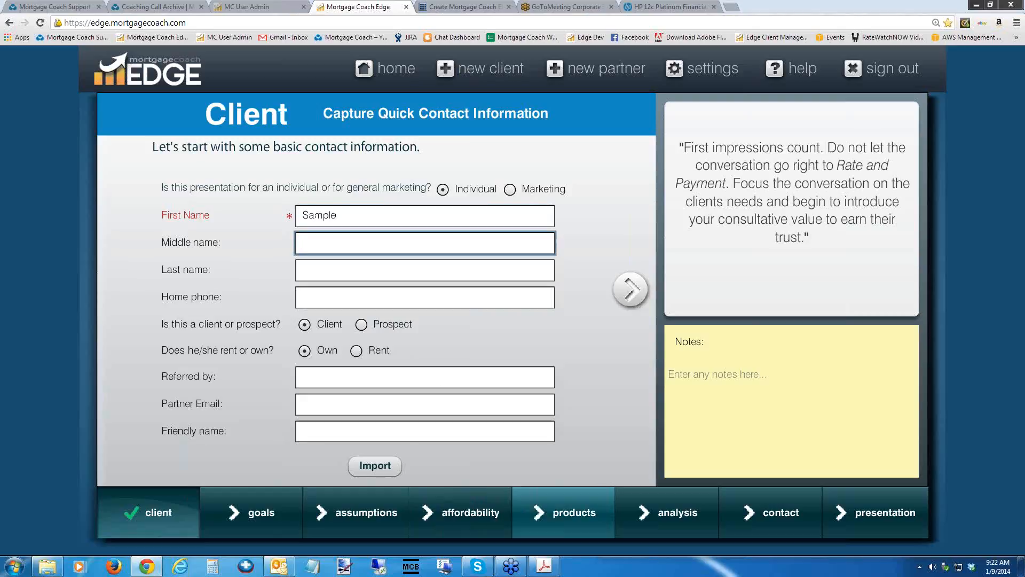
Go to the products section and name the new product 7/1 ARM, marked as not a refinance.
click(567, 512)
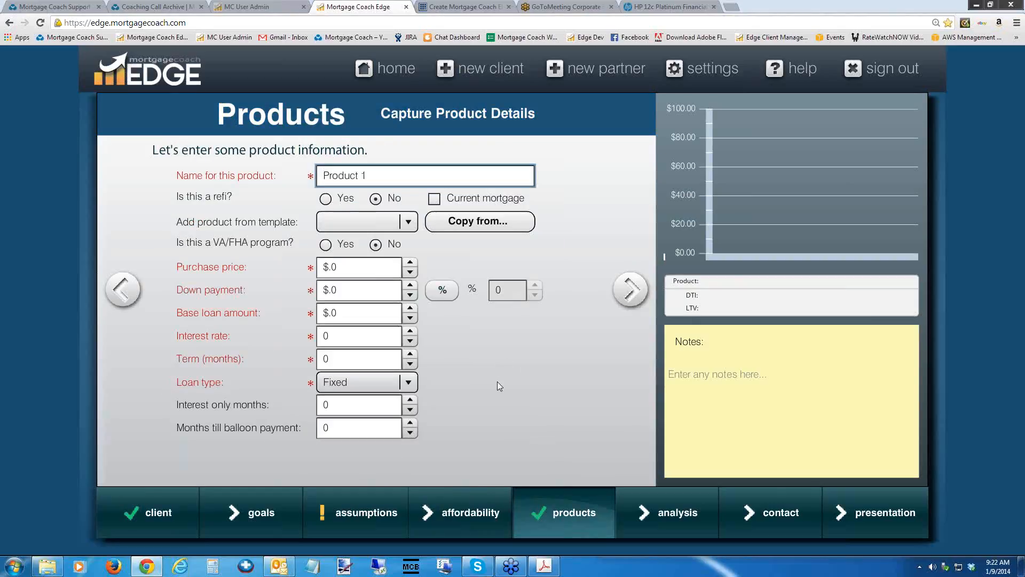
drag(373, 177, 235, 171)
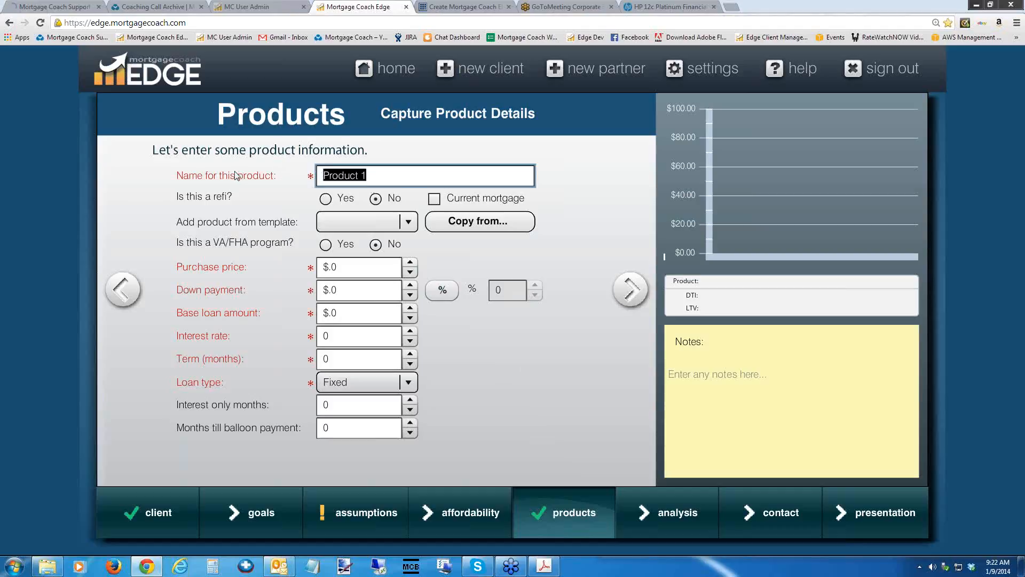
text(7/1 ARM)
click(375, 198)
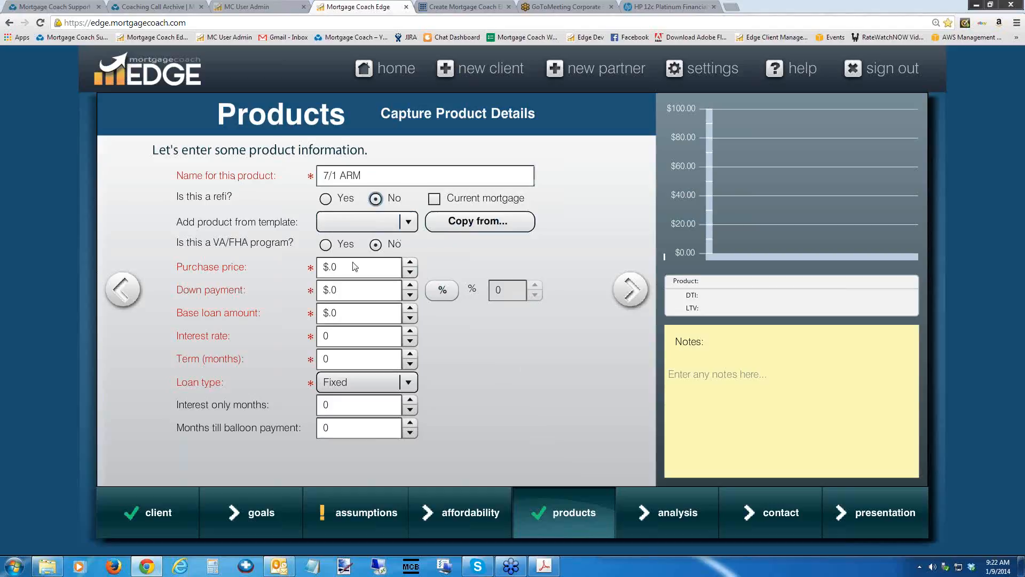
Fill in the product from the template 7/1 ARM 6 Month Libor 2/2/6 10% Down.
click(409, 222)
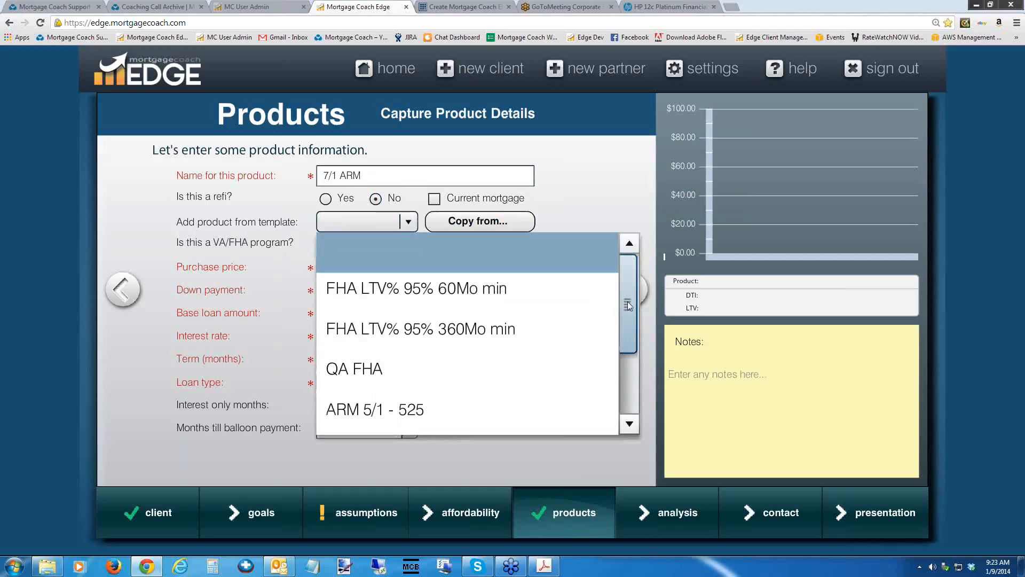
drag(627, 301, 626, 375)
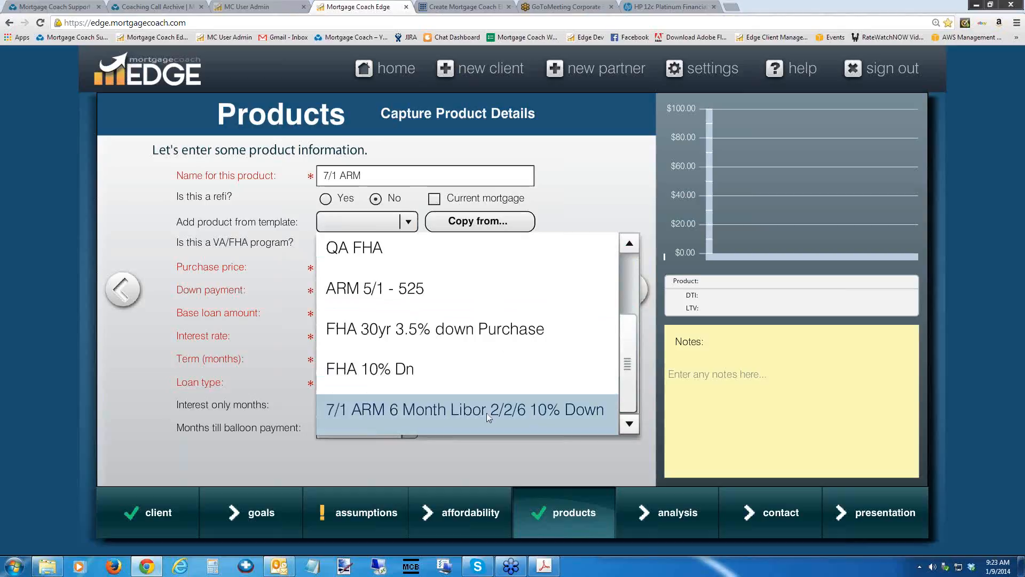
click(468, 416)
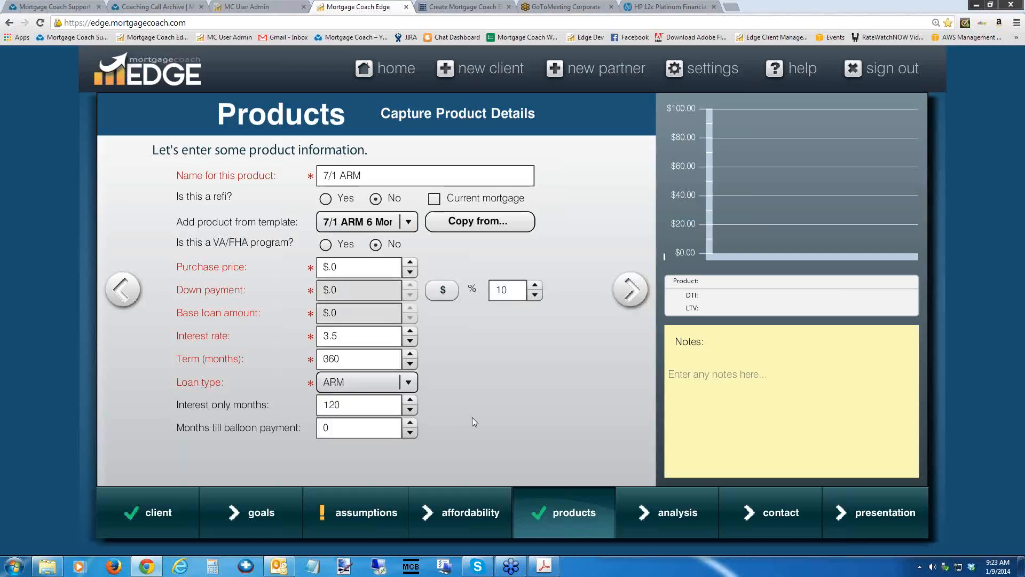
Set the product's purchase price to $250,000.
click(353, 267)
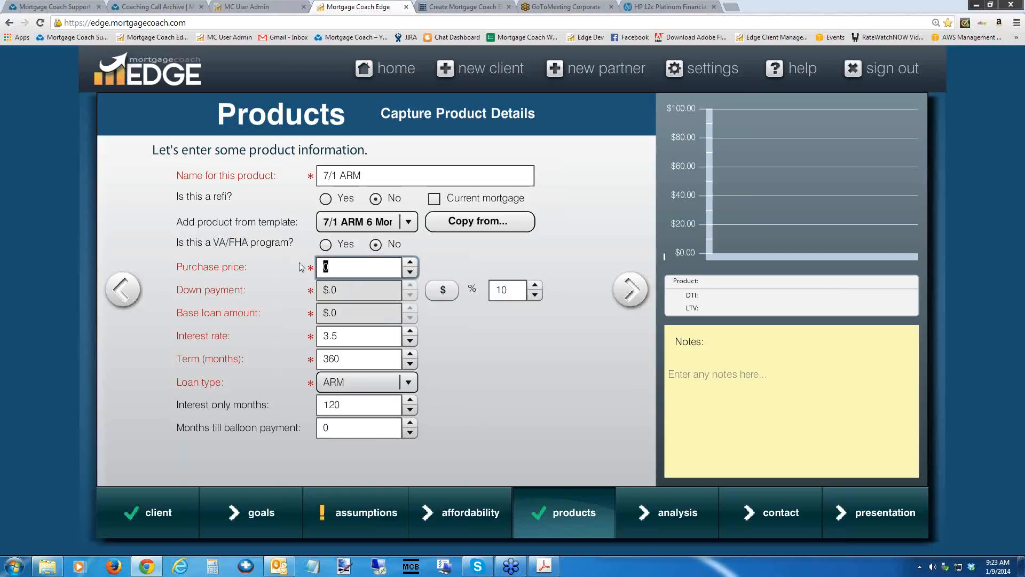
text(250,)
text(0000)
key(Tab)
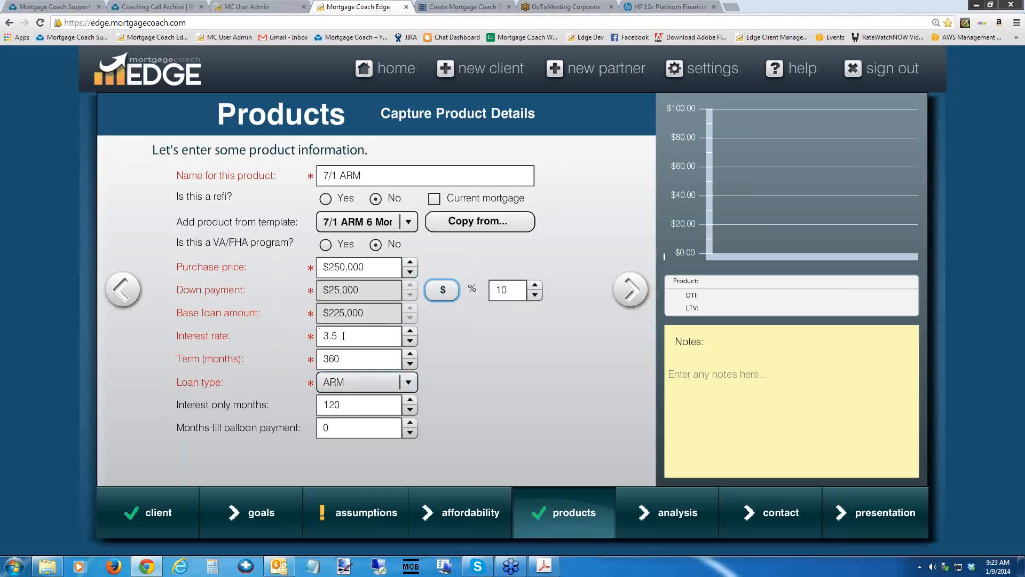
Check the interest only months and proceed through the ARM details to the product's closing costs.
click(350, 408)
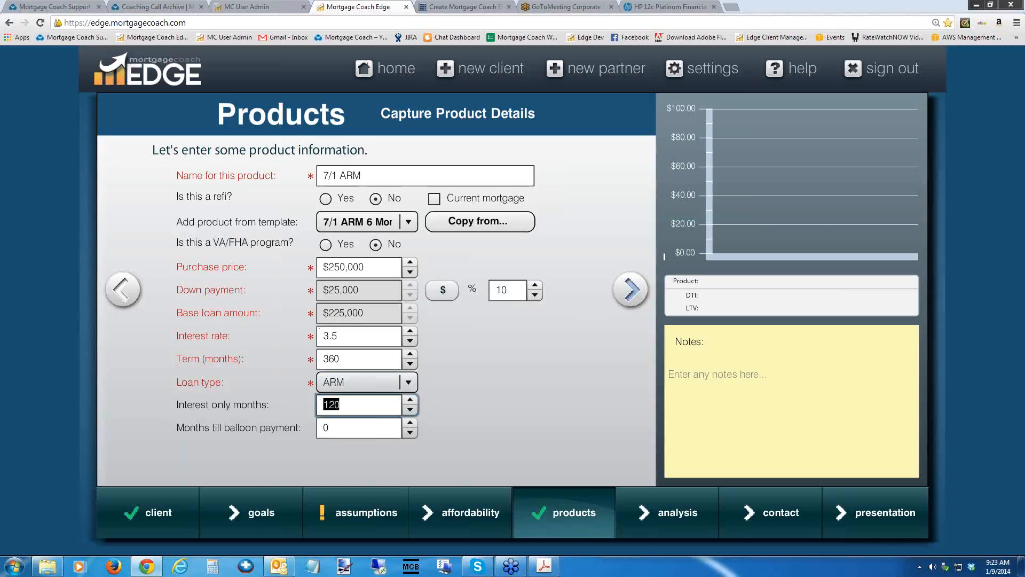
click(630, 289)
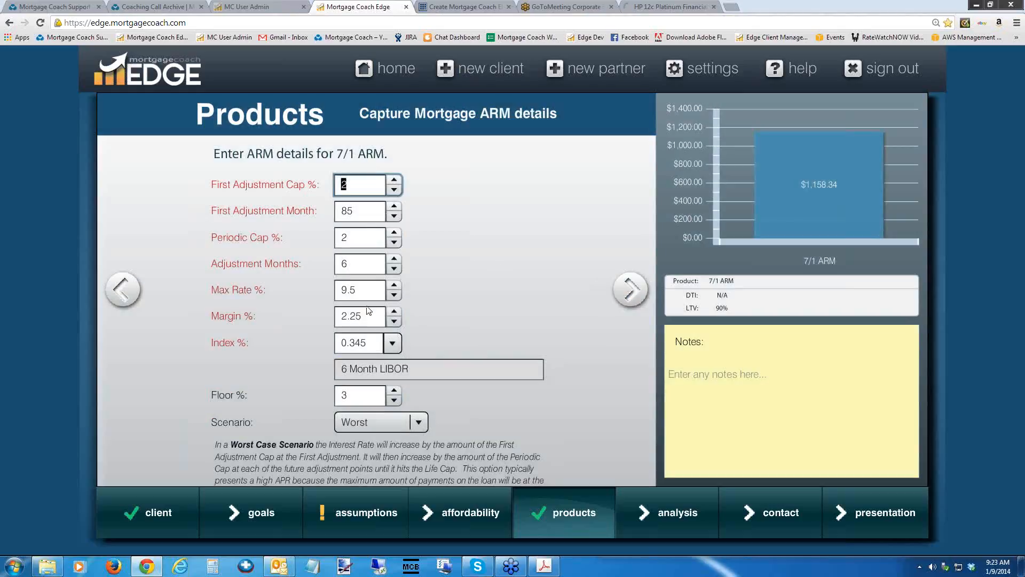
click(634, 294)
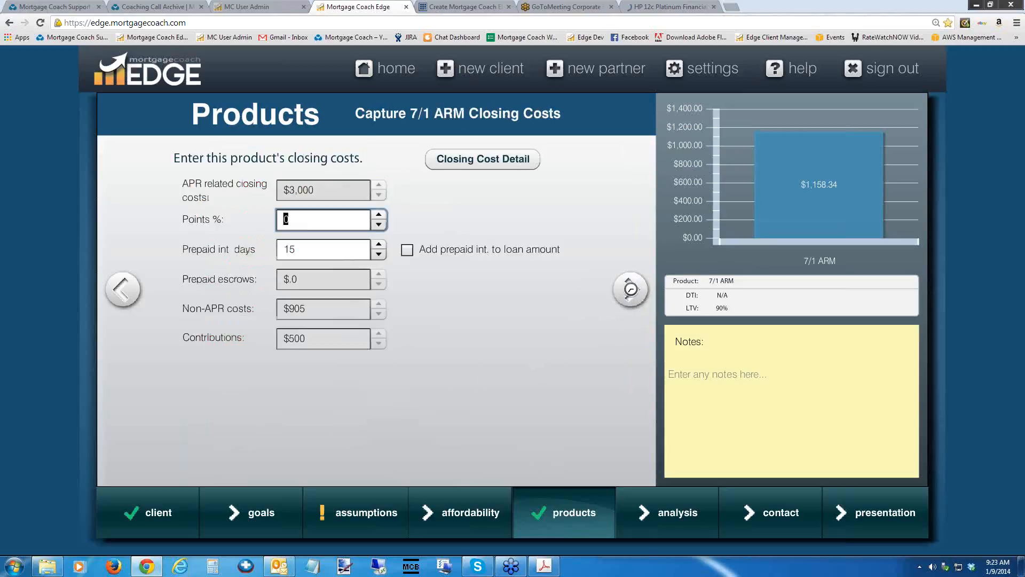
Review the itemized closing costs, including the hazard insurance and taxes reserves, and apply them to the loan.
click(490, 164)
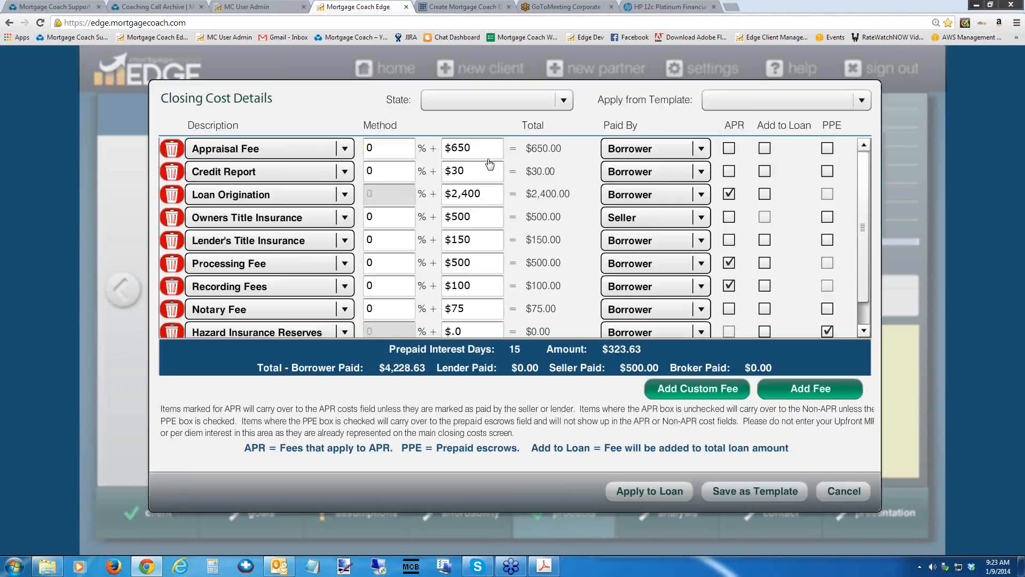
scroll(866, 184, down, 1)
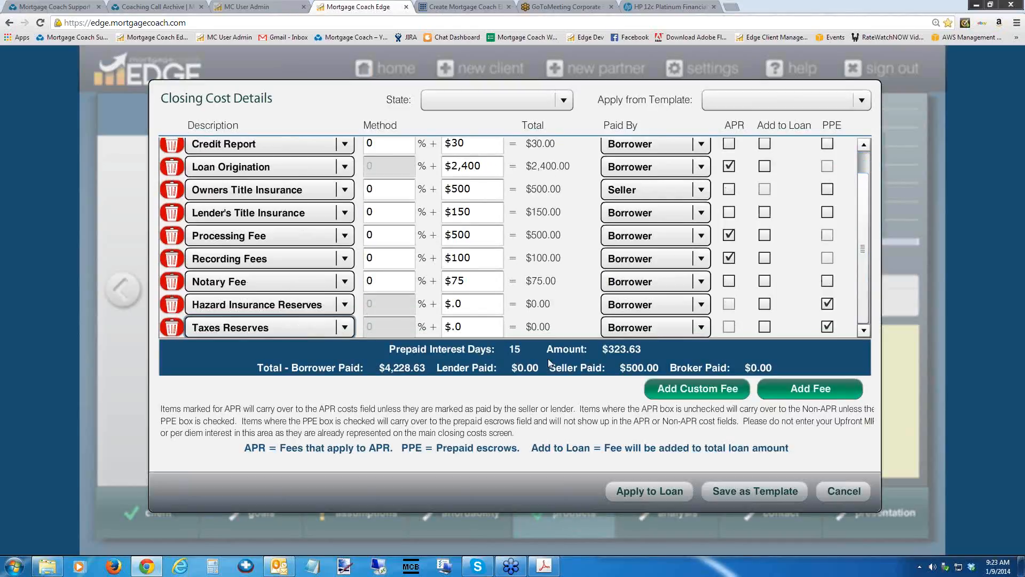
click(468, 304)
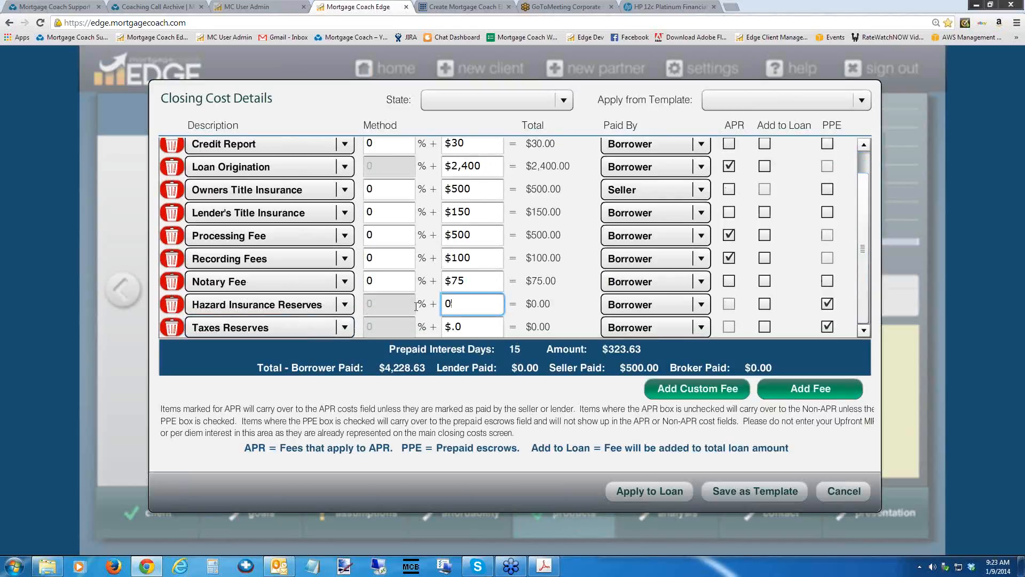
click(467, 327)
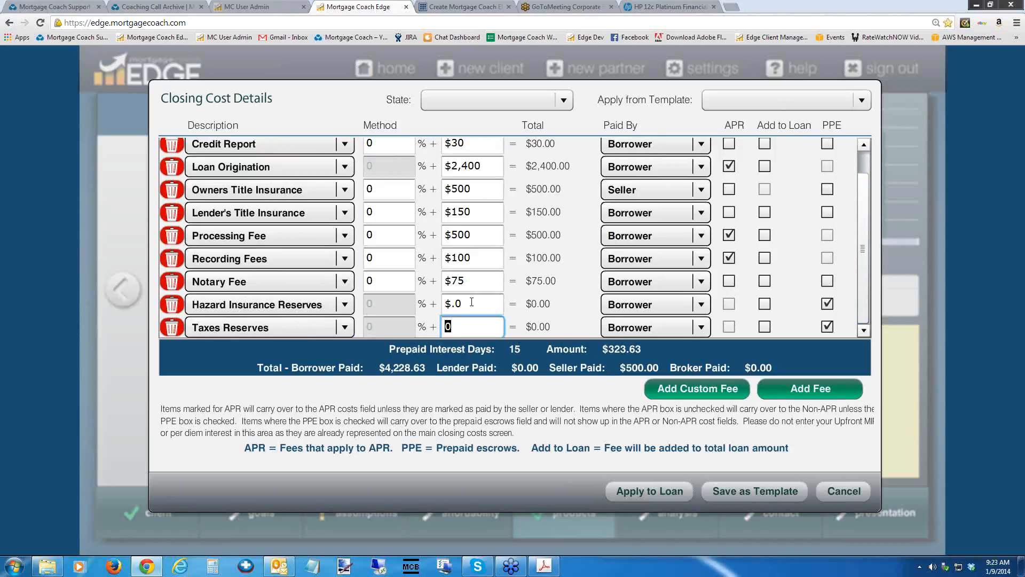
click(649, 493)
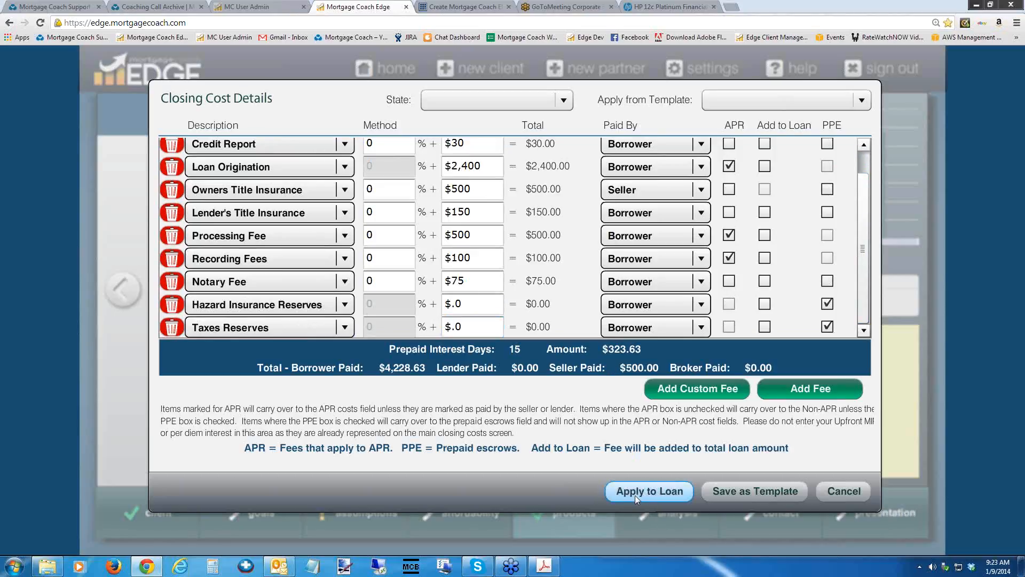
click(636, 495)
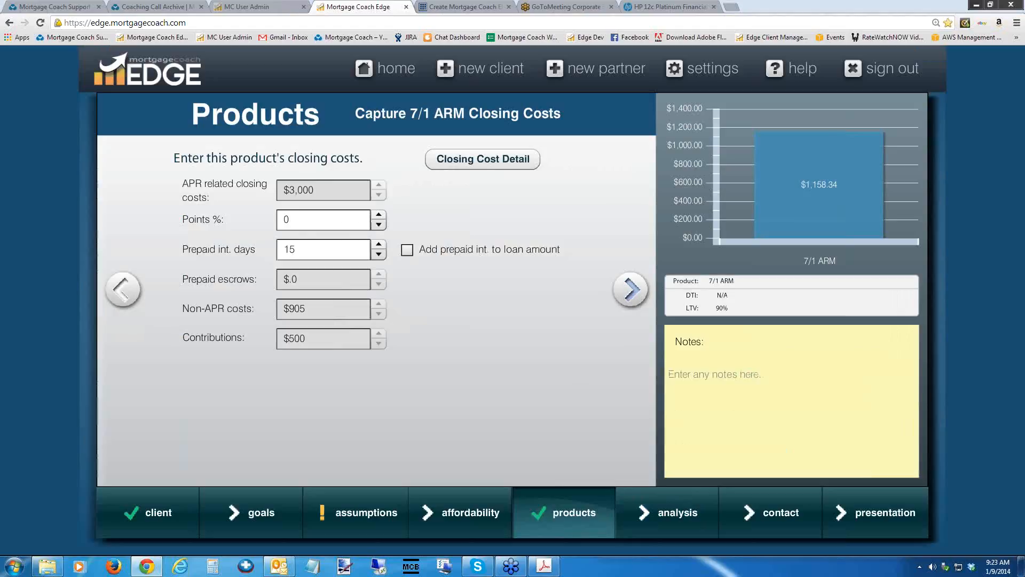
Review the 7/1 ARM monthly costs and proceed to the analysis summary.
click(632, 291)
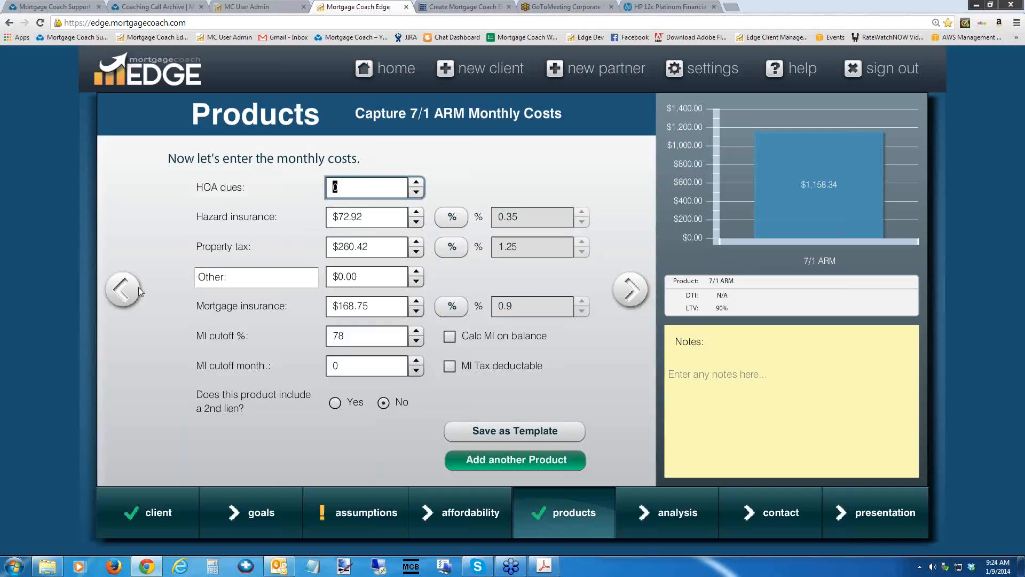
click(122, 289)
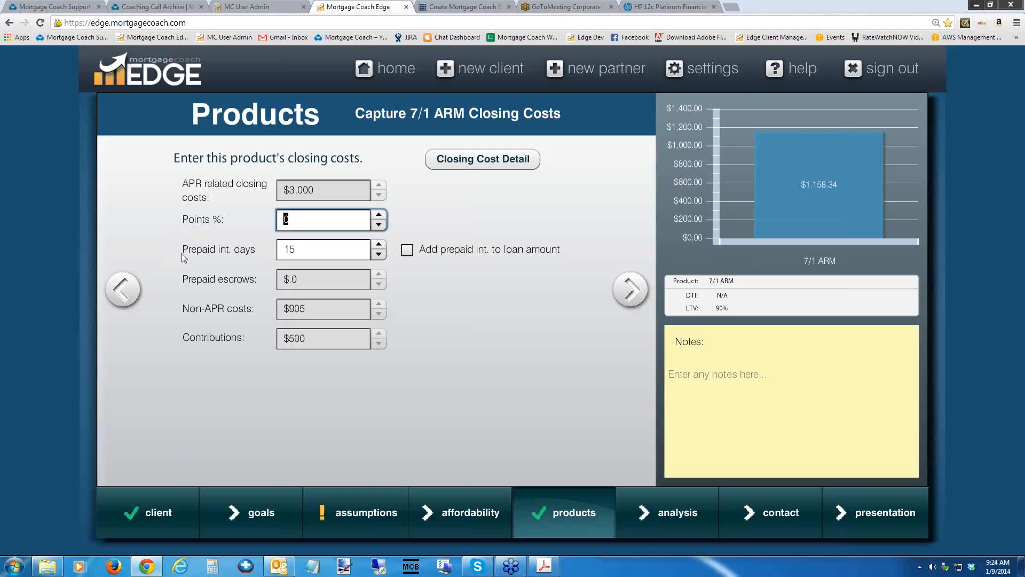
click(631, 288)
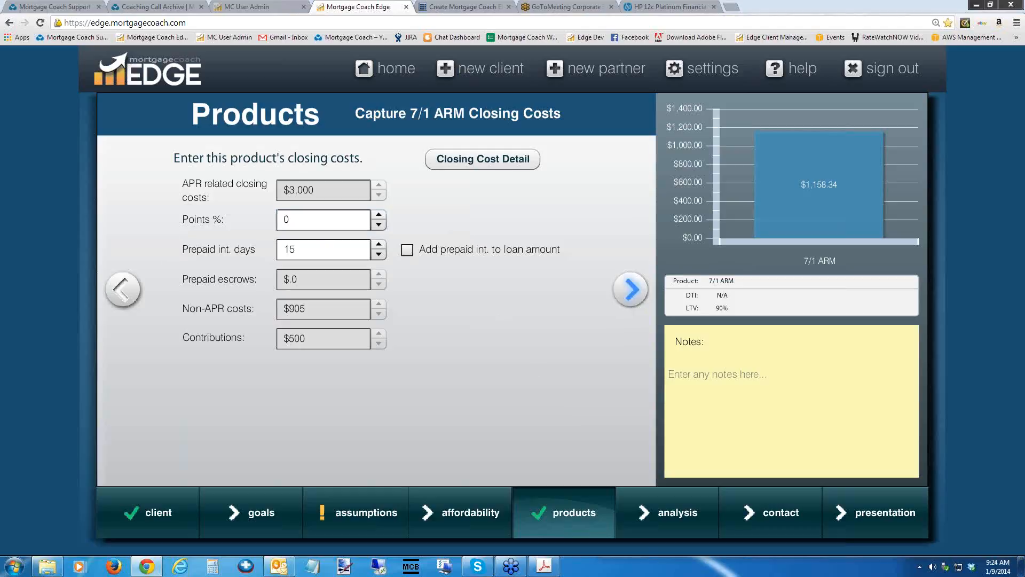
click(632, 288)
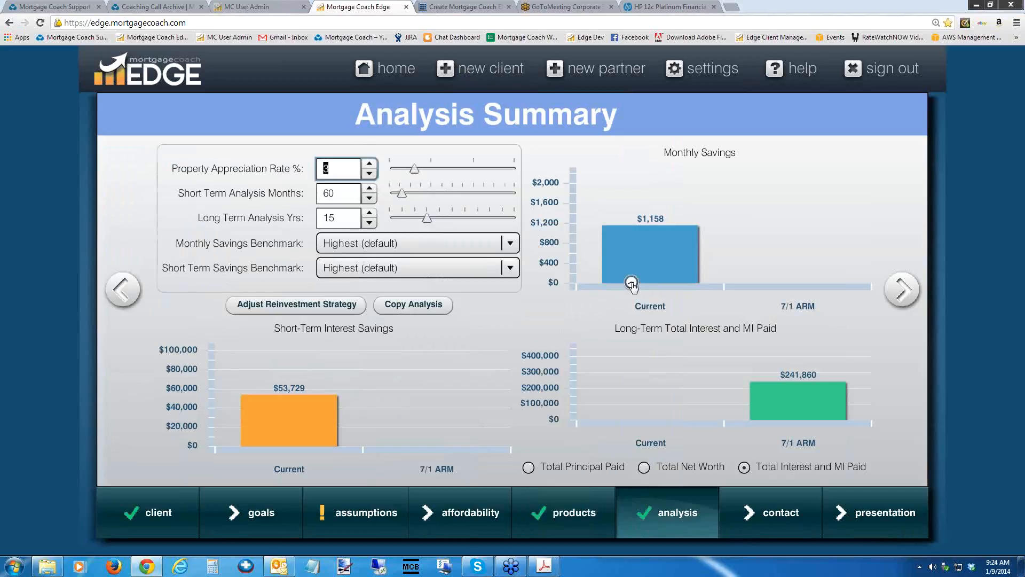
Open the Mortgage Coach Support help site and search its knowledge base for template.
click(794, 70)
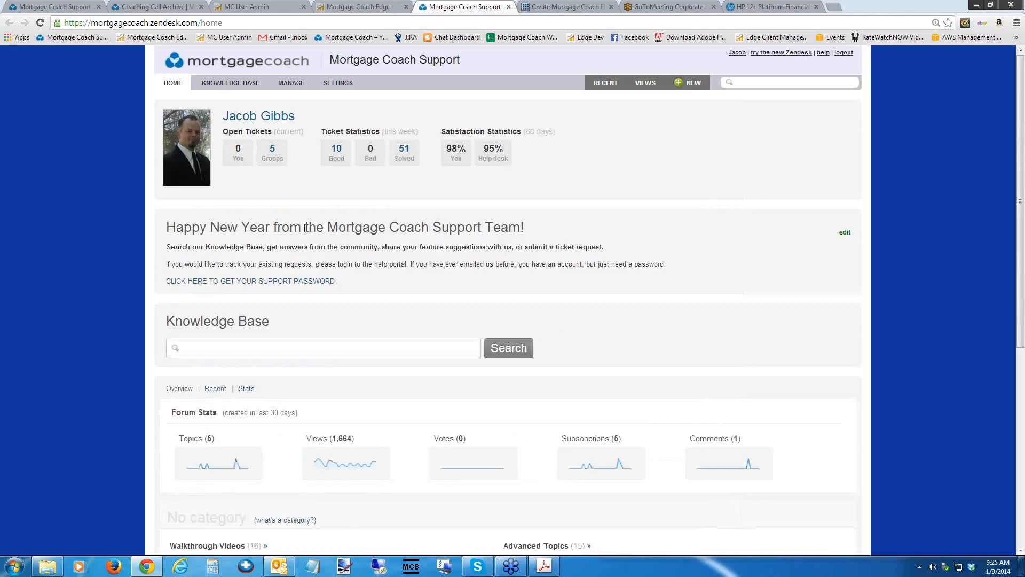
click(245, 348)
text(template)
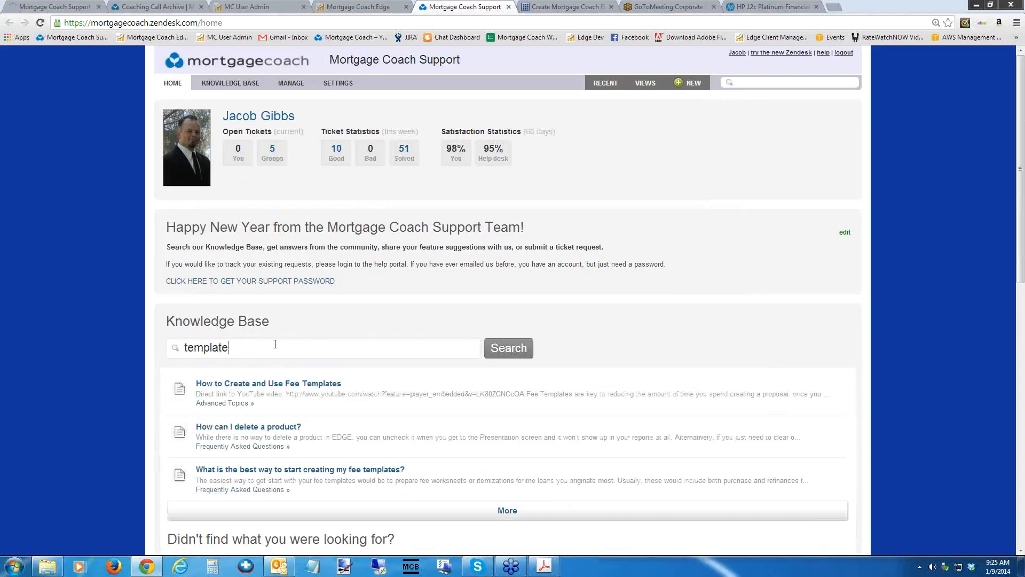
scroll(1008, 205, down, 4)
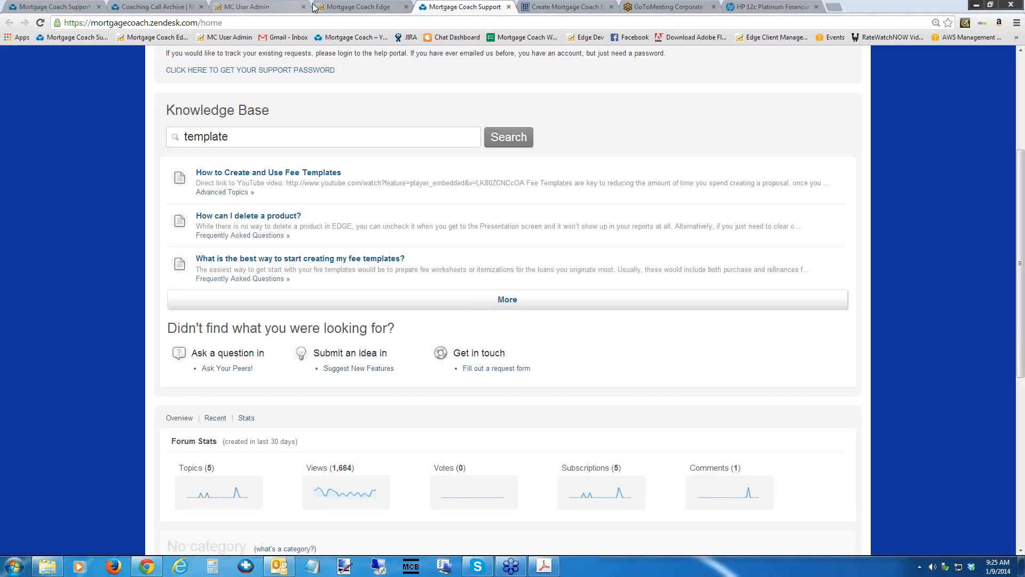
Return to Mortgage Coach EDGE, go back through the 7/1 ARM product pages, and examine the closing cost details without applying anything.
click(350, 7)
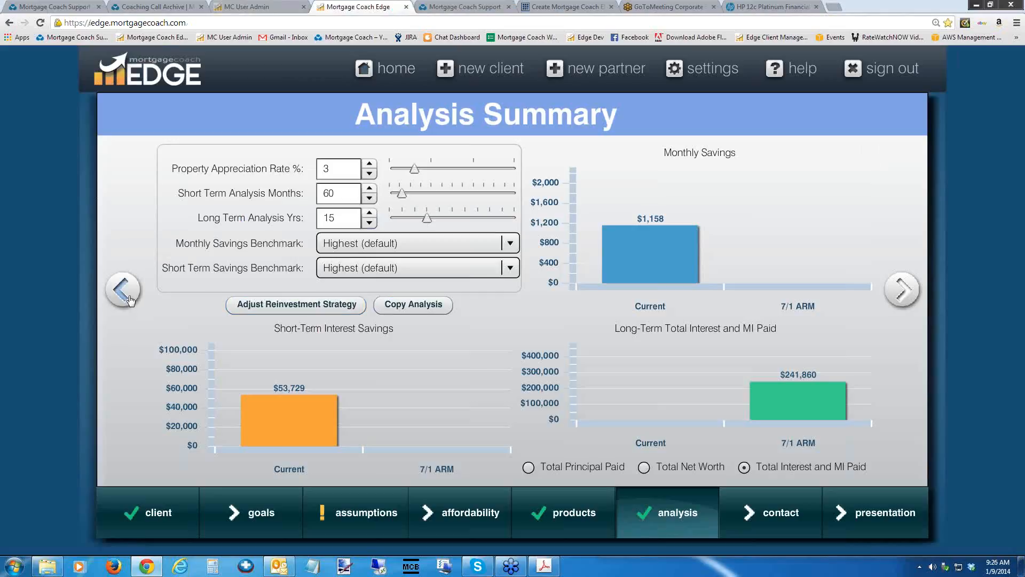
click(129, 298)
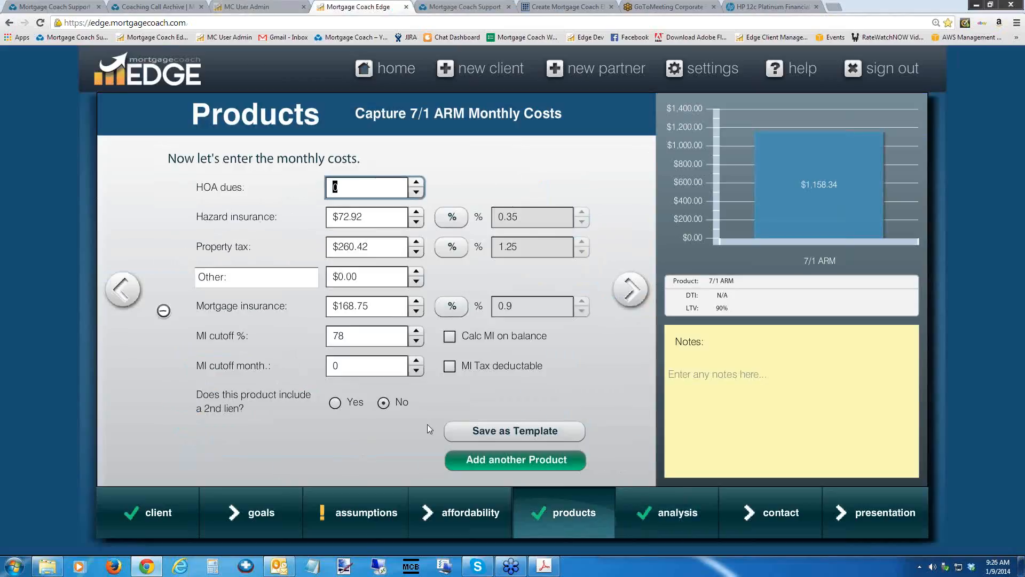
click(123, 292)
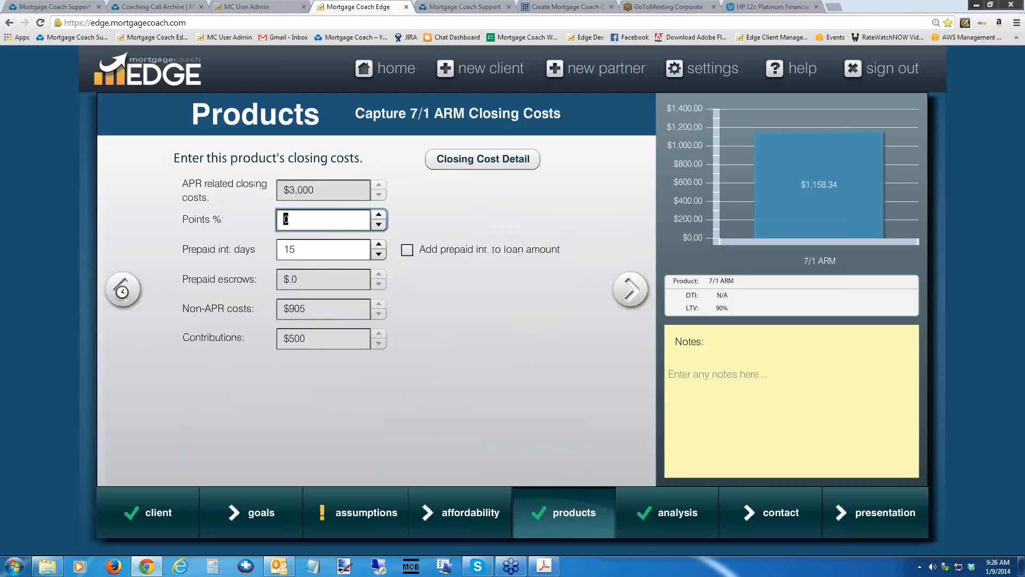
click(125, 294)
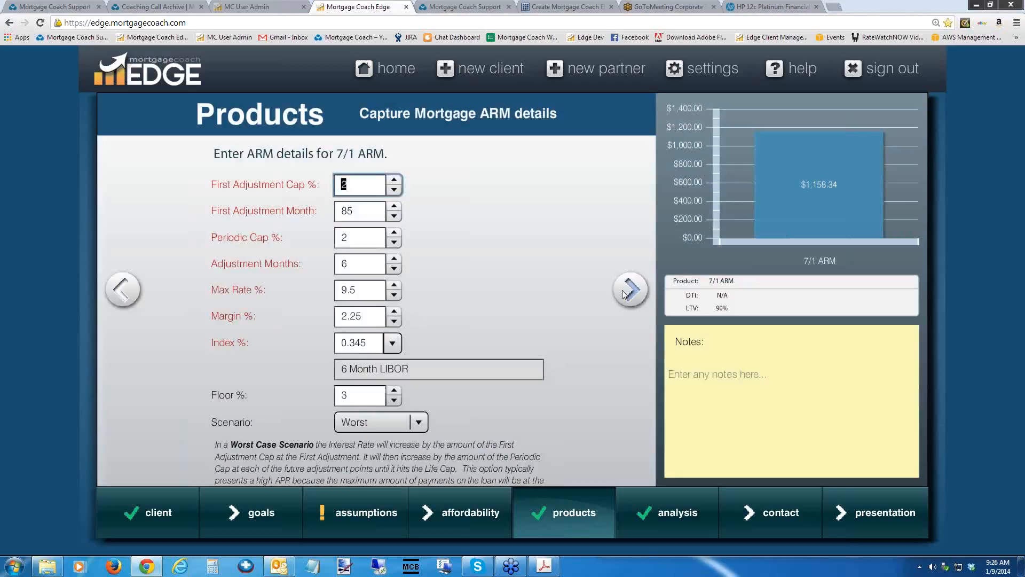
click(625, 291)
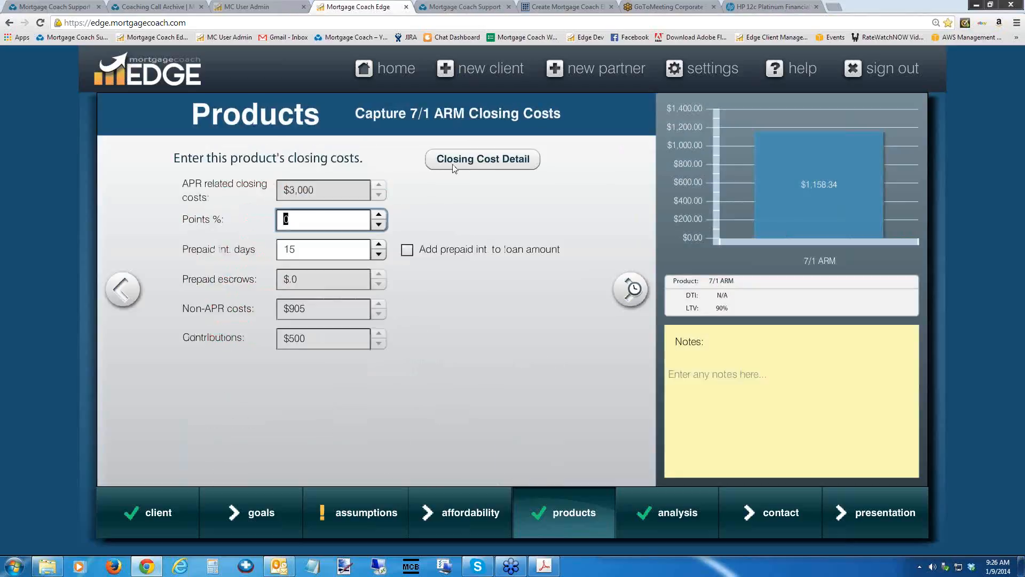
click(498, 160)
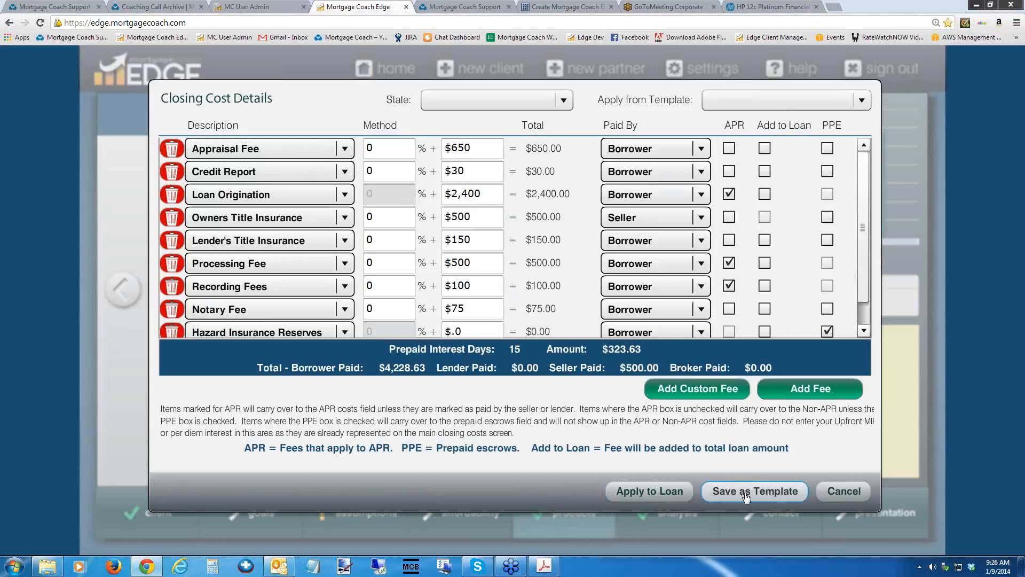
click(848, 490)
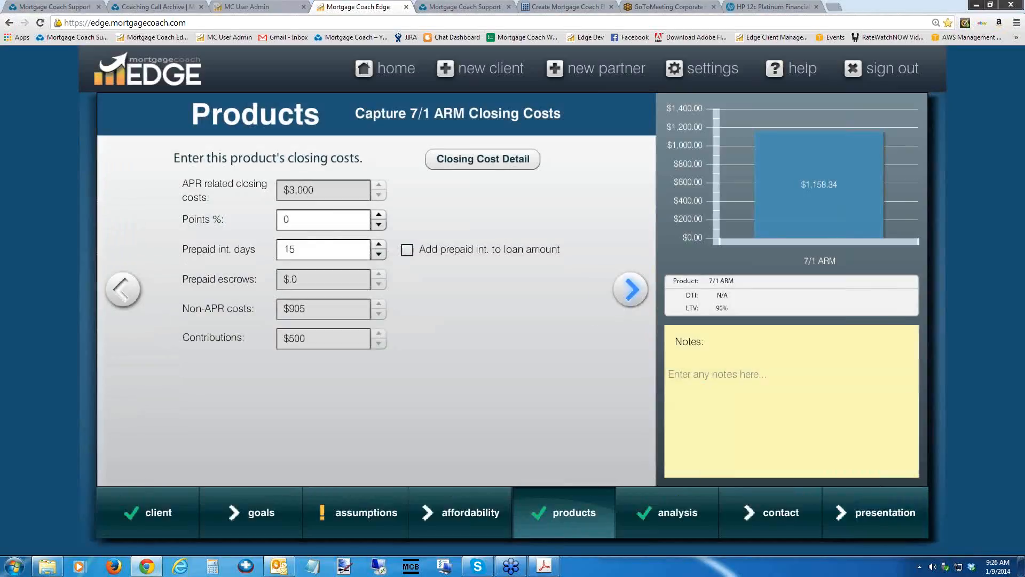
Look over the 7/1 ARM monthly costs, return to the ARM details, and view the available index choices.
click(630, 289)
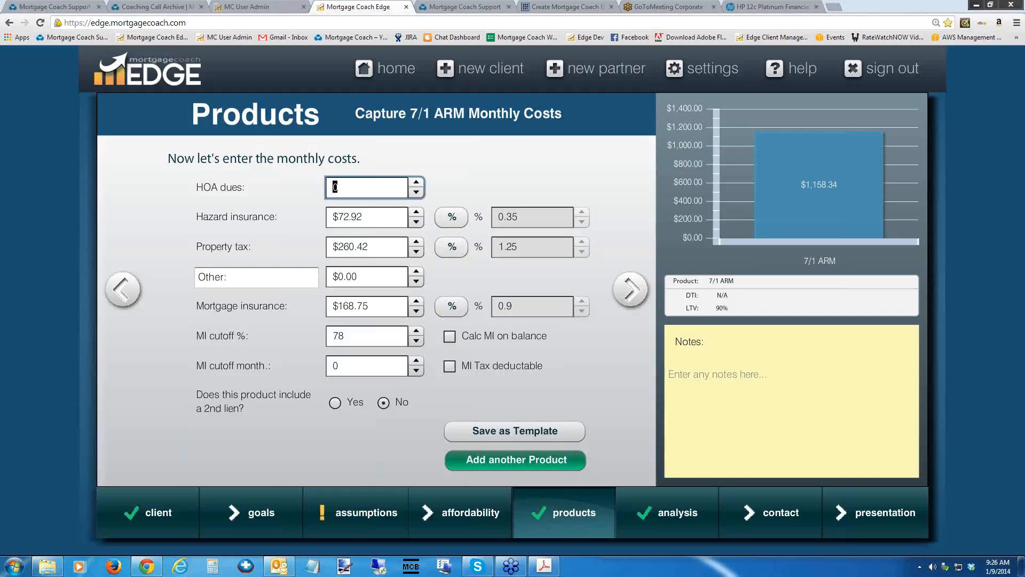
click(122, 289)
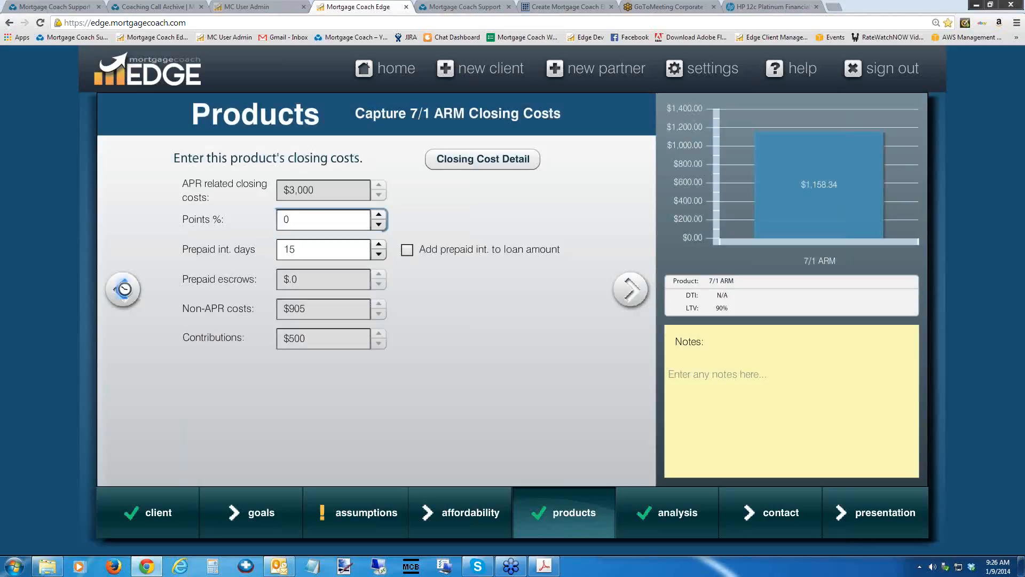
click(123, 289)
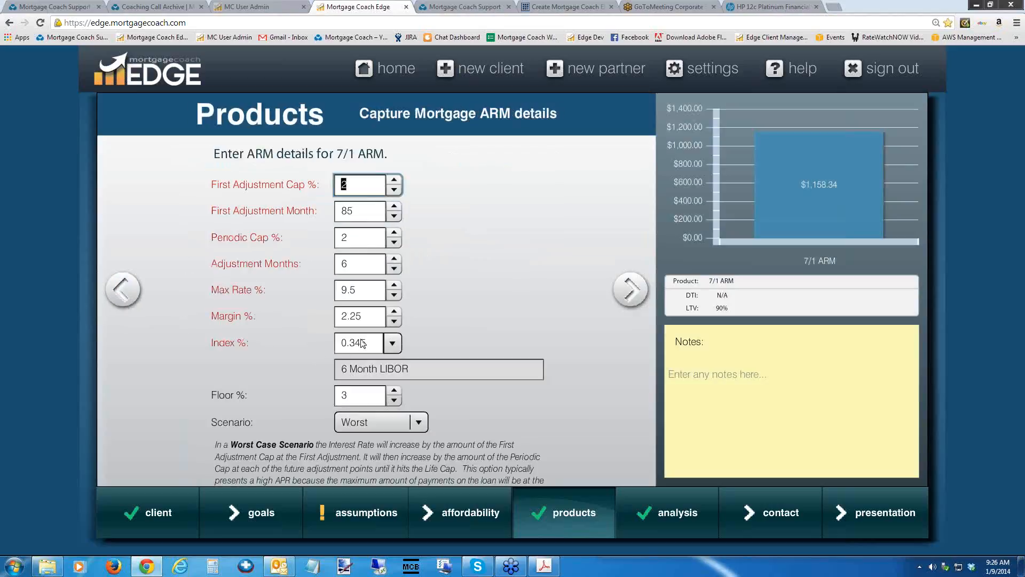
click(393, 345)
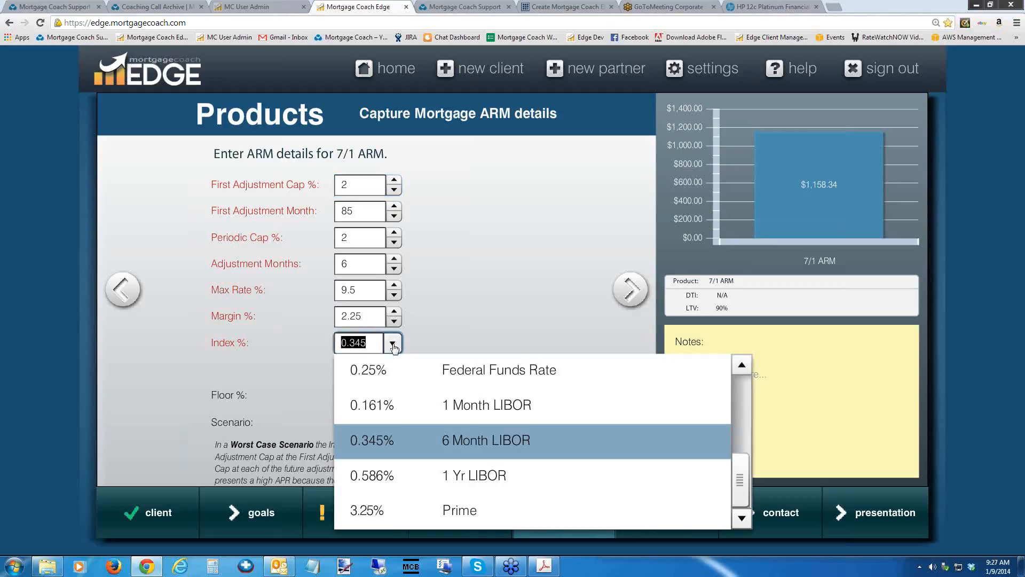
click(394, 345)
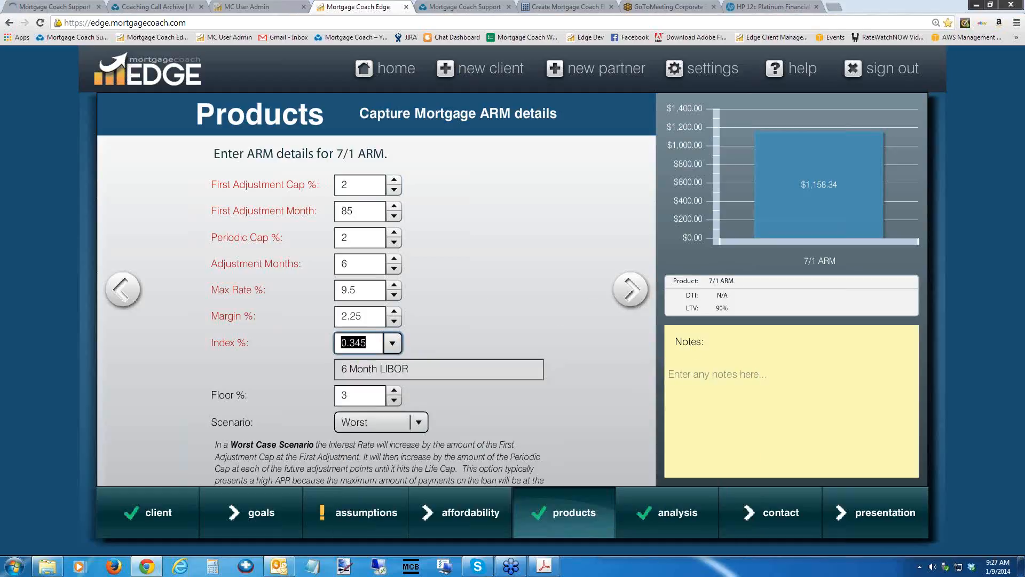
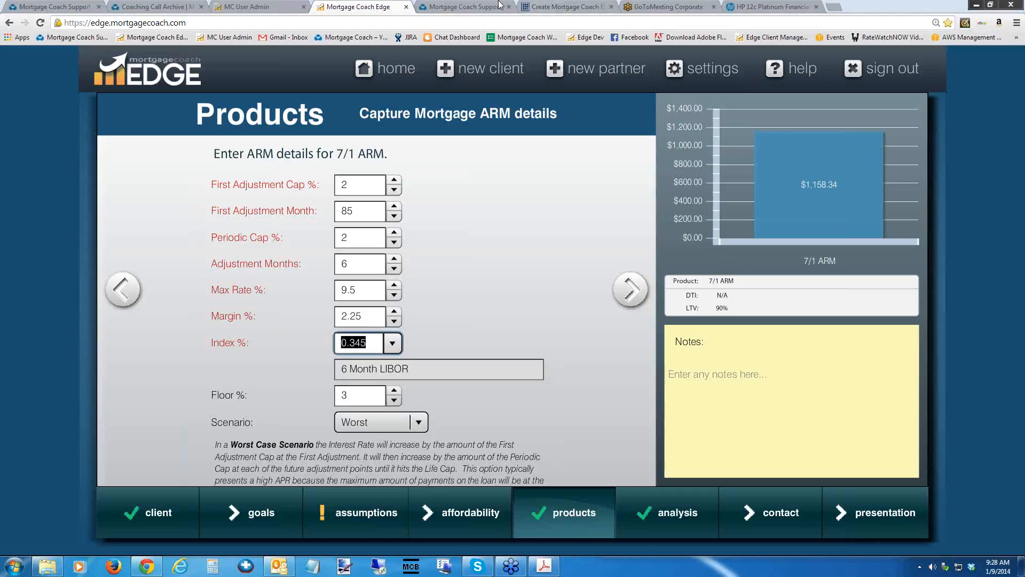
Switch to the Mortgage Coach website and open its Coaching Call Archive.
click(159, 7)
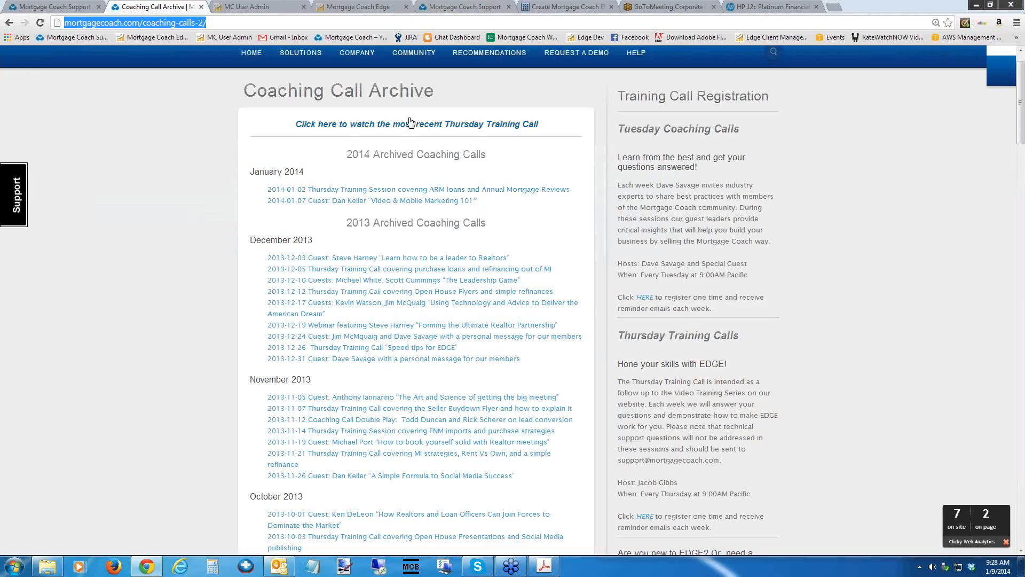
scroll(402, 112, up, 1)
mouse_move(411, 109)
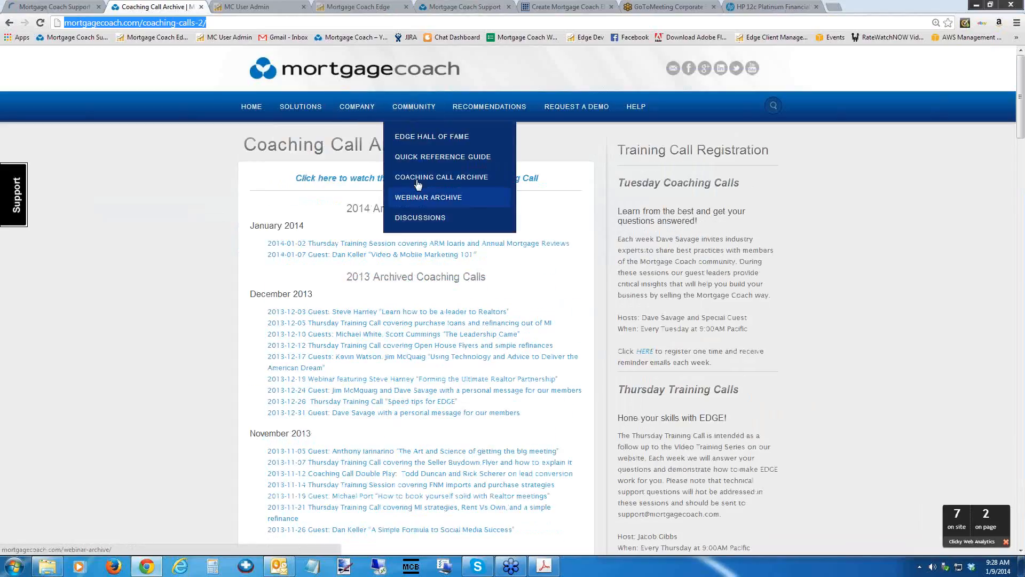
click(400, 178)
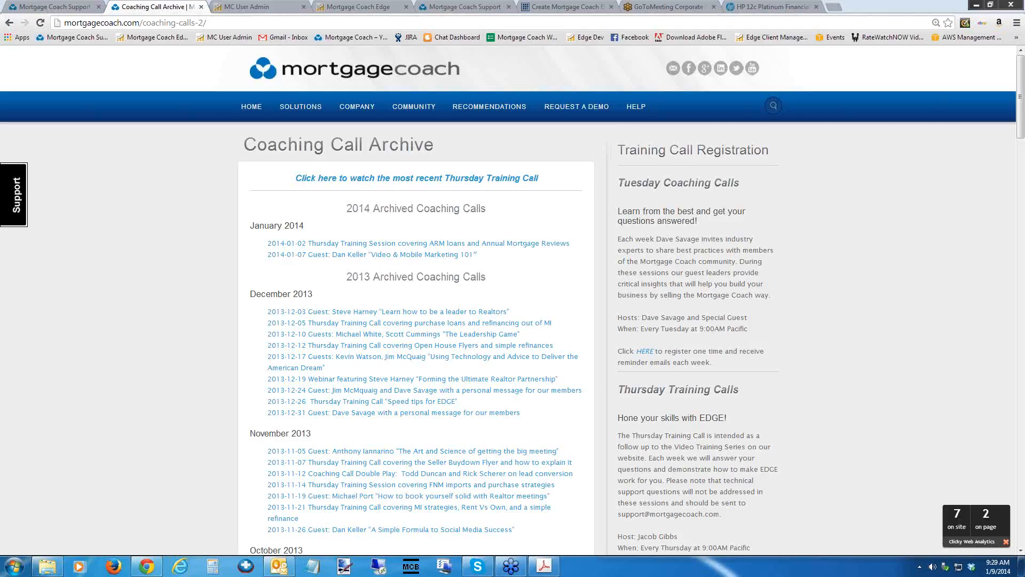
Return to Mortgage Coach EDGE and review the contact information settings, including the cell phone number and company name fields.
click(364, 7)
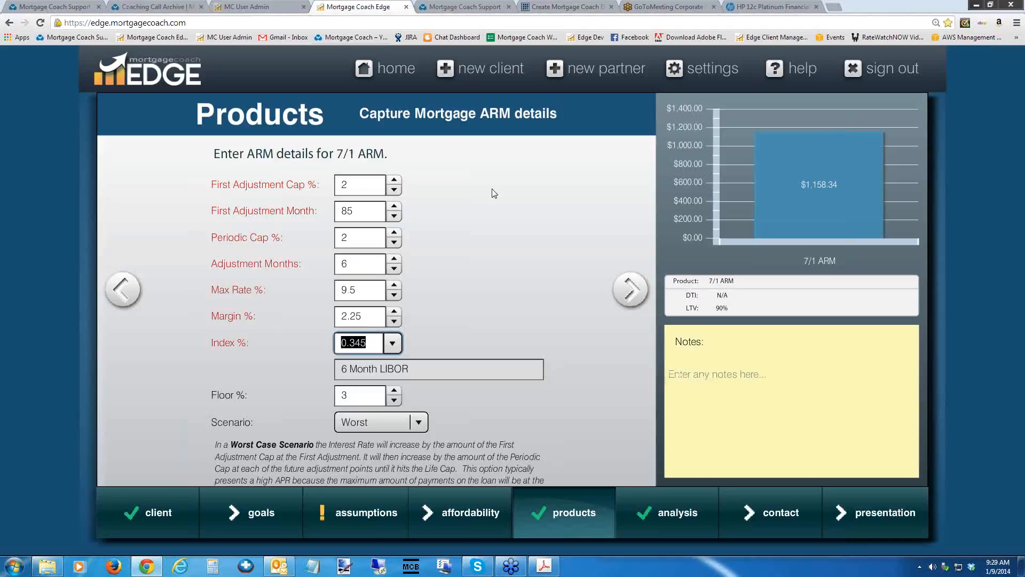
click(700, 72)
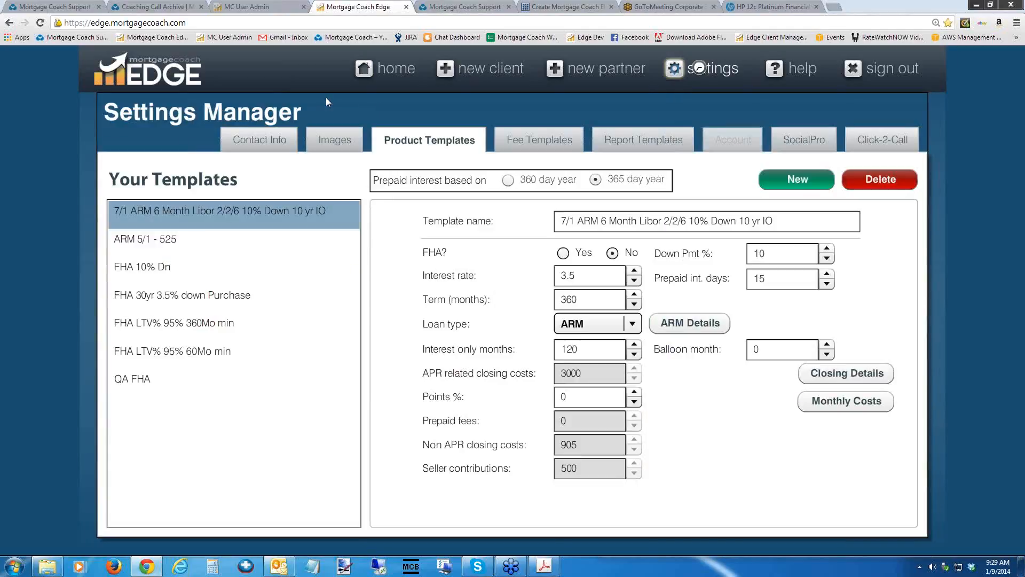
click(257, 139)
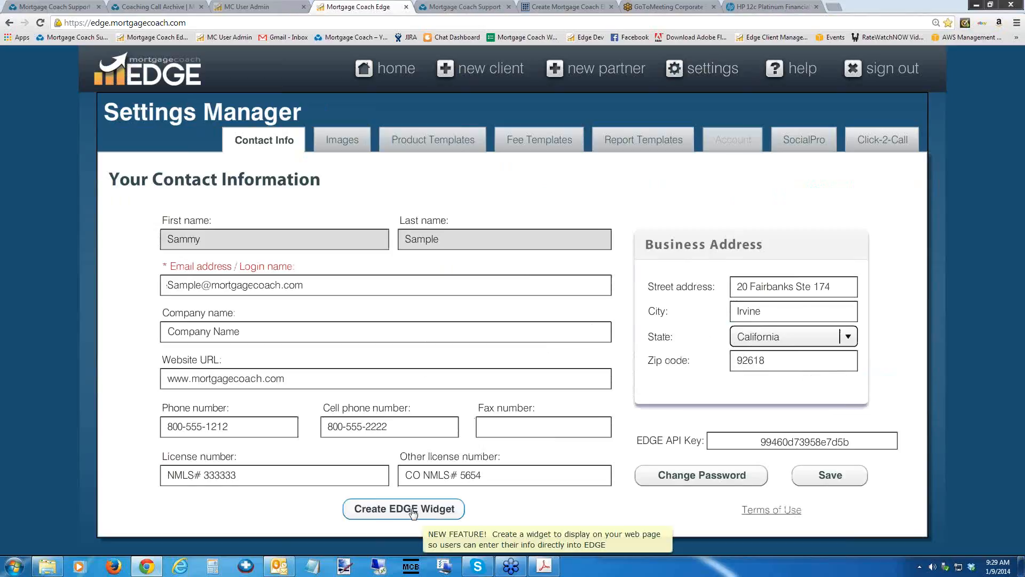
drag(395, 427, 295, 422)
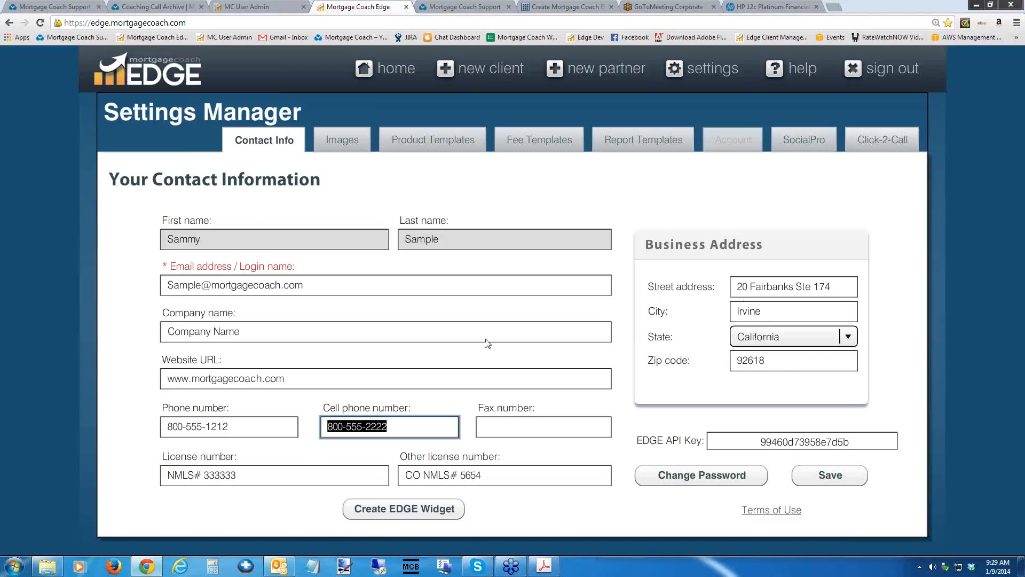
drag(248, 332, 107, 336)
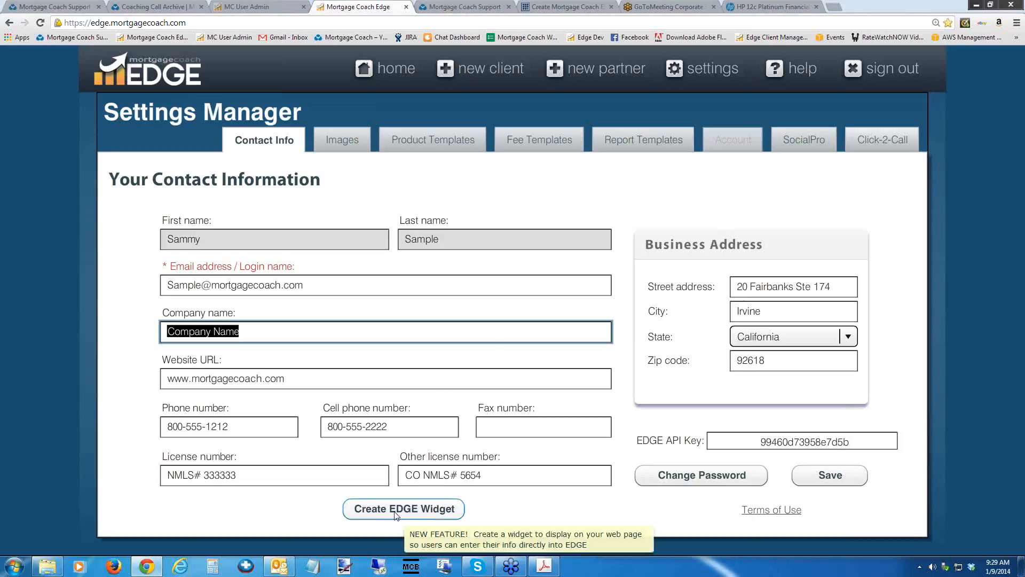
Examine the Create Widget page's embedded form code and look in on the Mortgage Coach Support site.
click(555, 8)
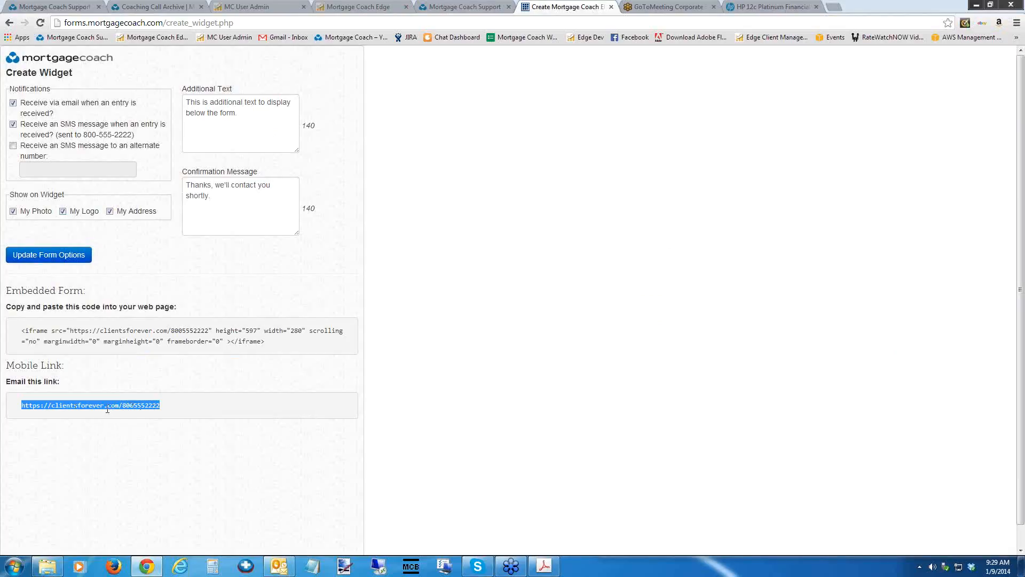
drag(263, 342, 22, 333)
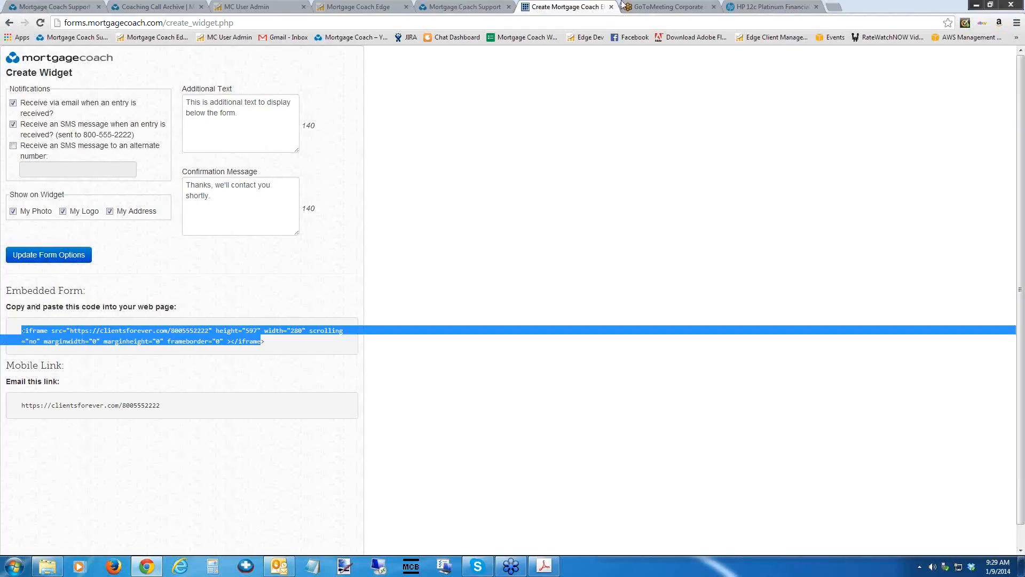
click(460, 8)
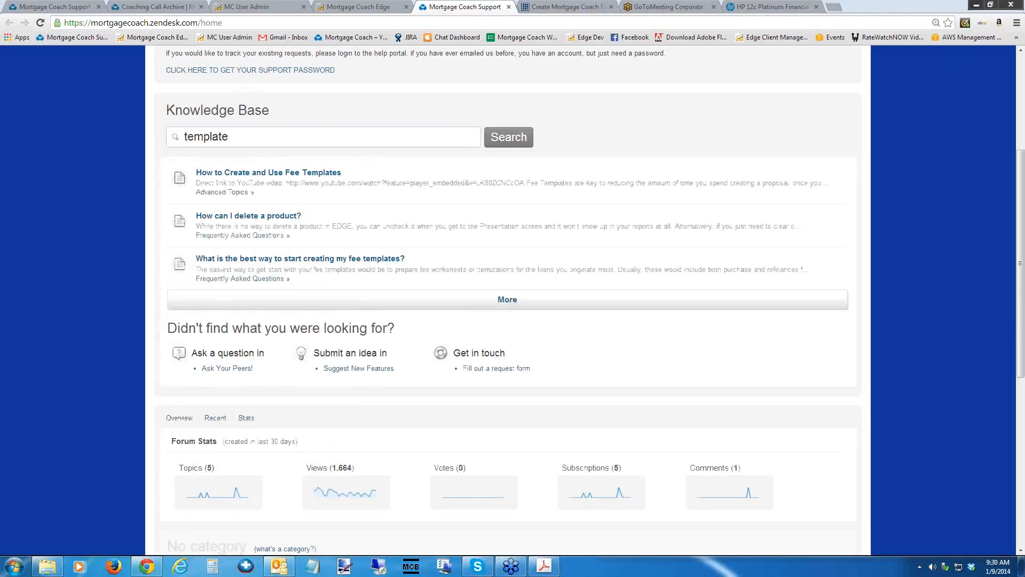
In the Mortgage Coach EDGE fee template settings, copy the VA Purchase template under the name VA Purchase 2.
click(363, 7)
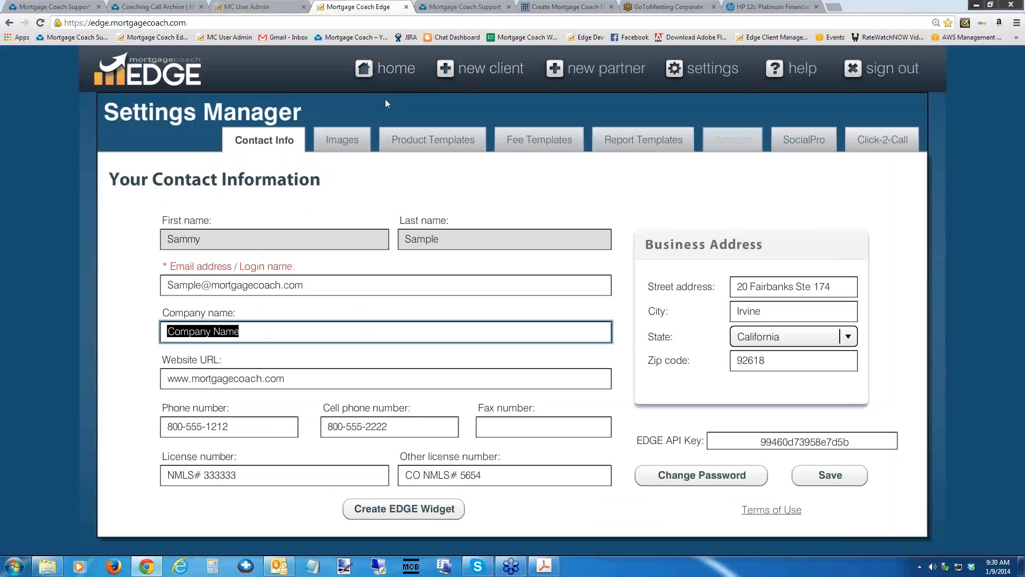
click(528, 141)
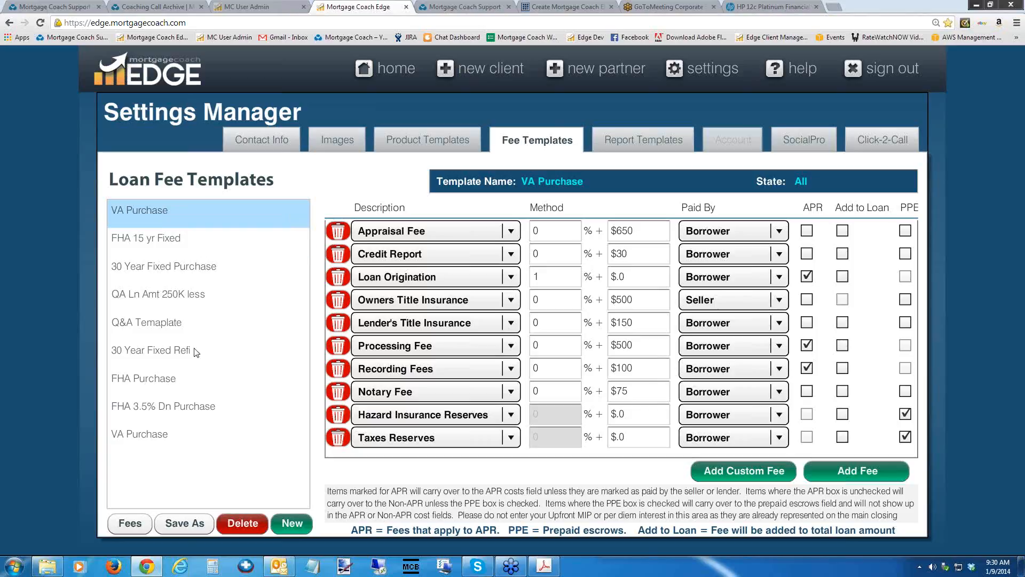
click(186, 525)
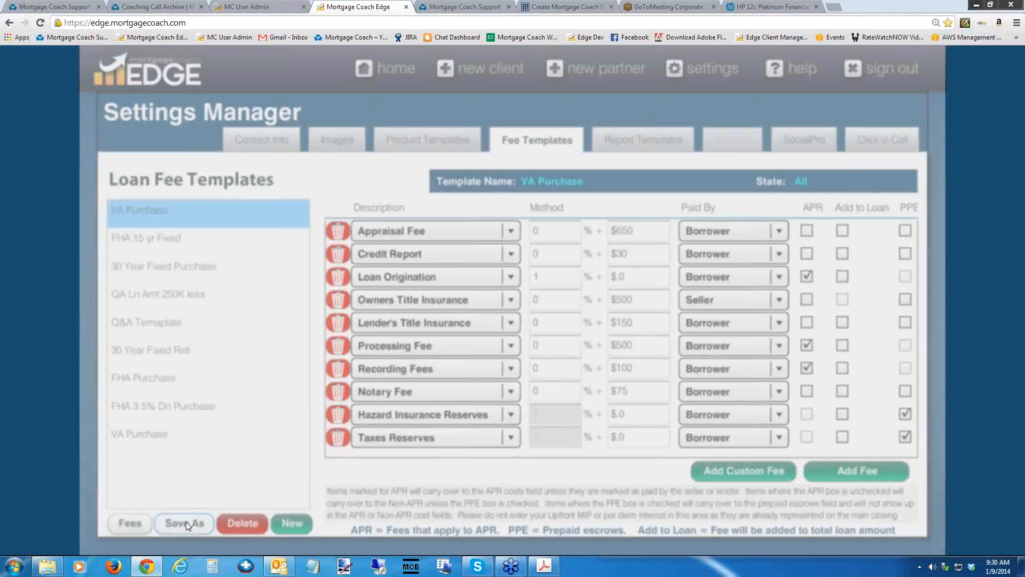
click(498, 323)
text(VA Pu)
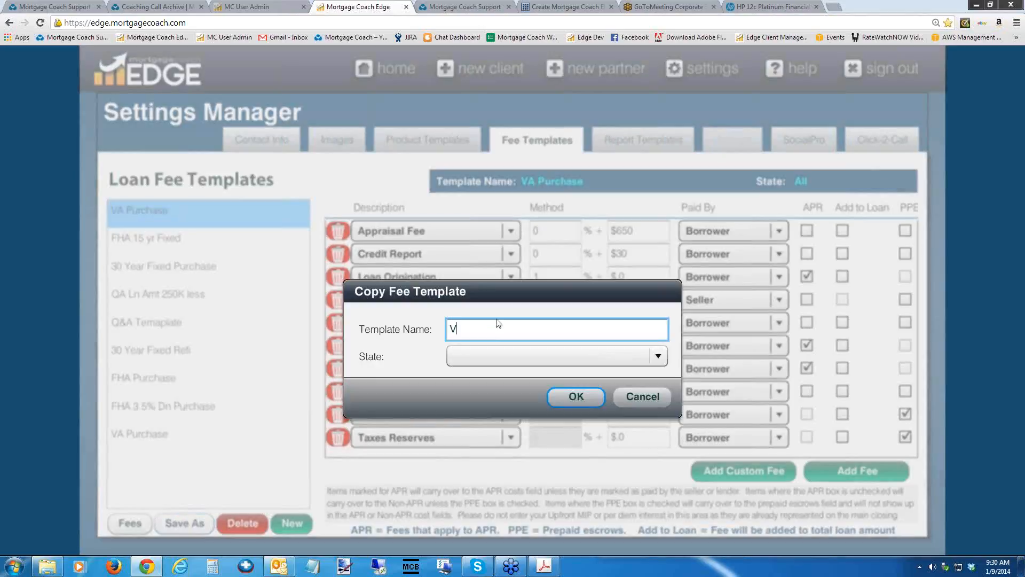
text(rchase 2)
click(571, 400)
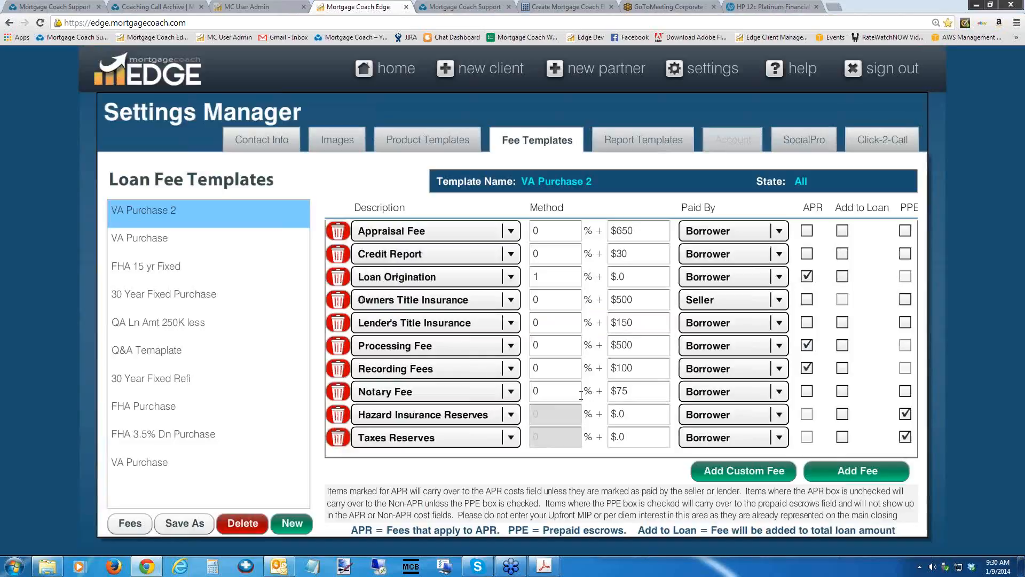
Delete the VA Purchase fee template directly below VA Purchase 2, and display VA Purchase 2.
click(166, 241)
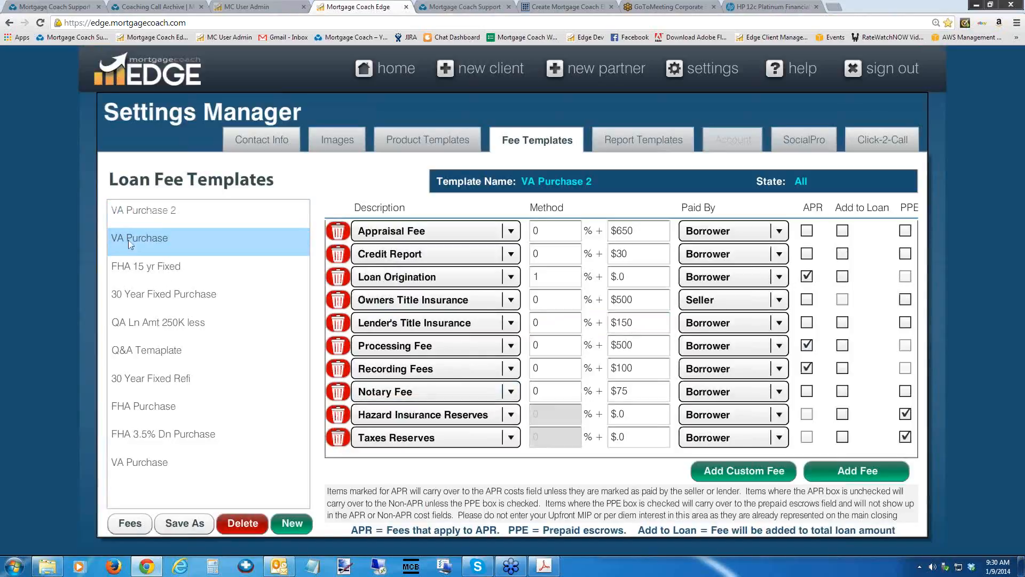
click(241, 525)
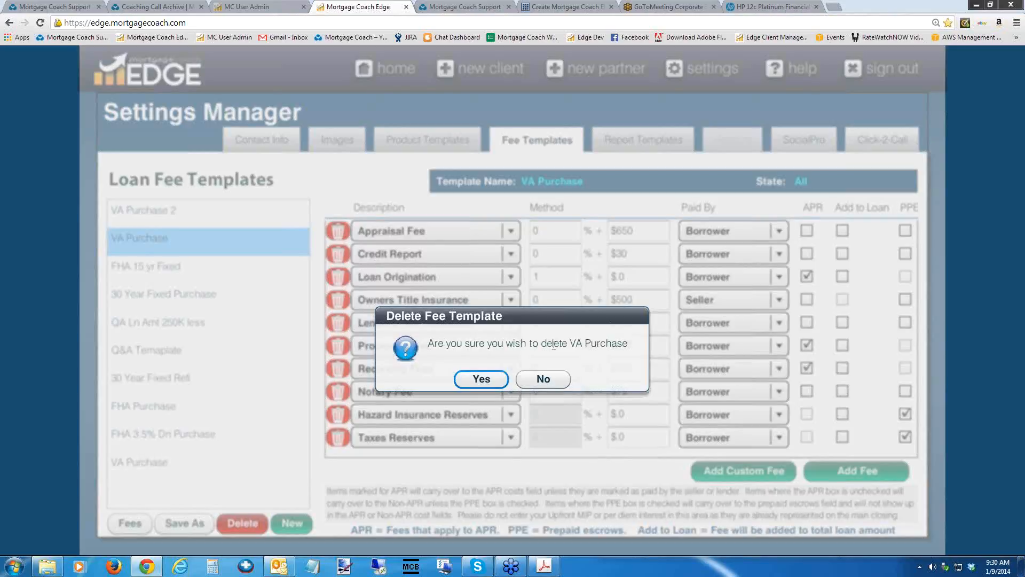
click(481, 378)
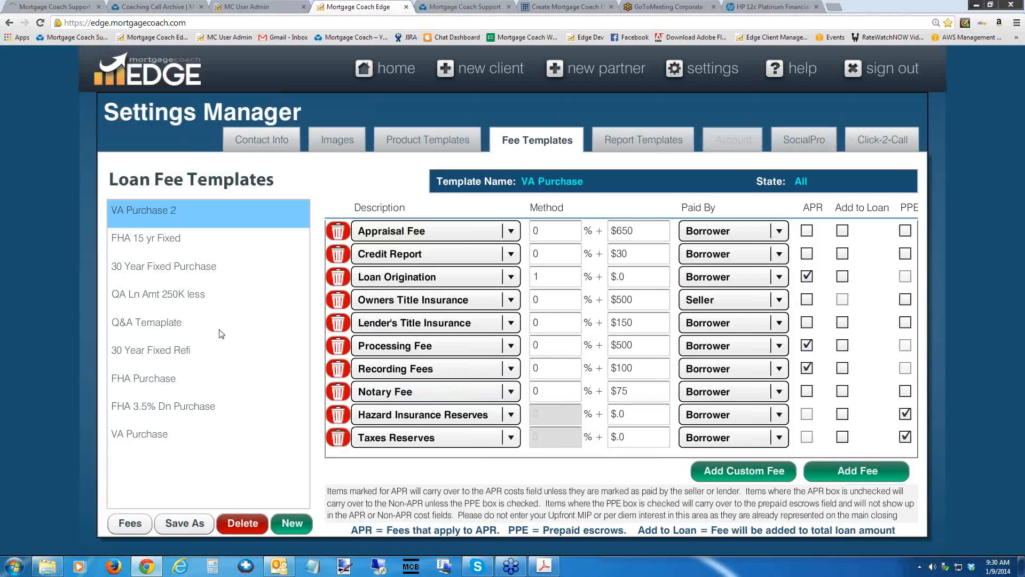
click(165, 211)
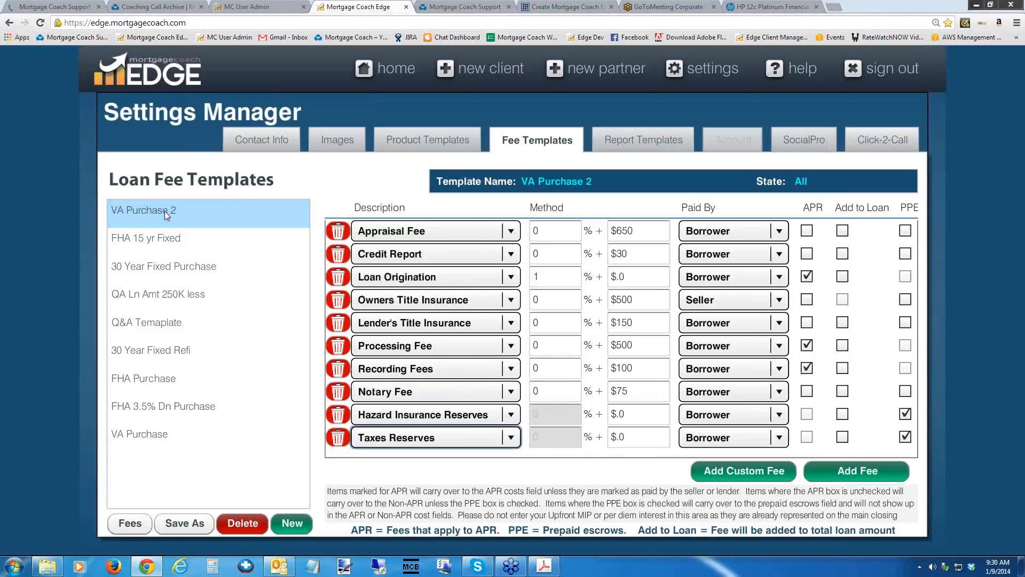
Look at the product templates, reopen the sample client, and save its 7/1 ARM product as a template named 7/1 ARM new.
click(404, 140)
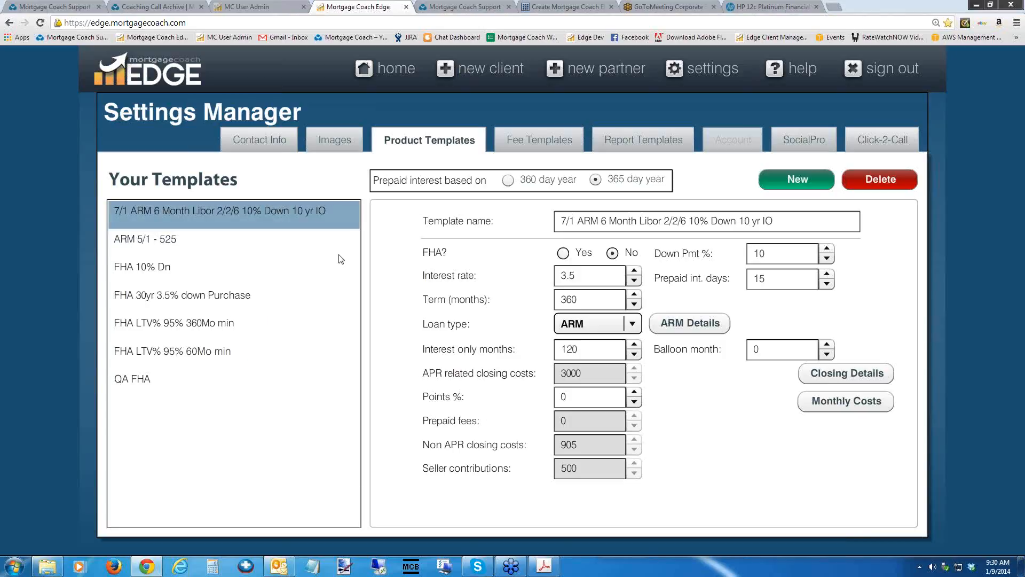
click(396, 66)
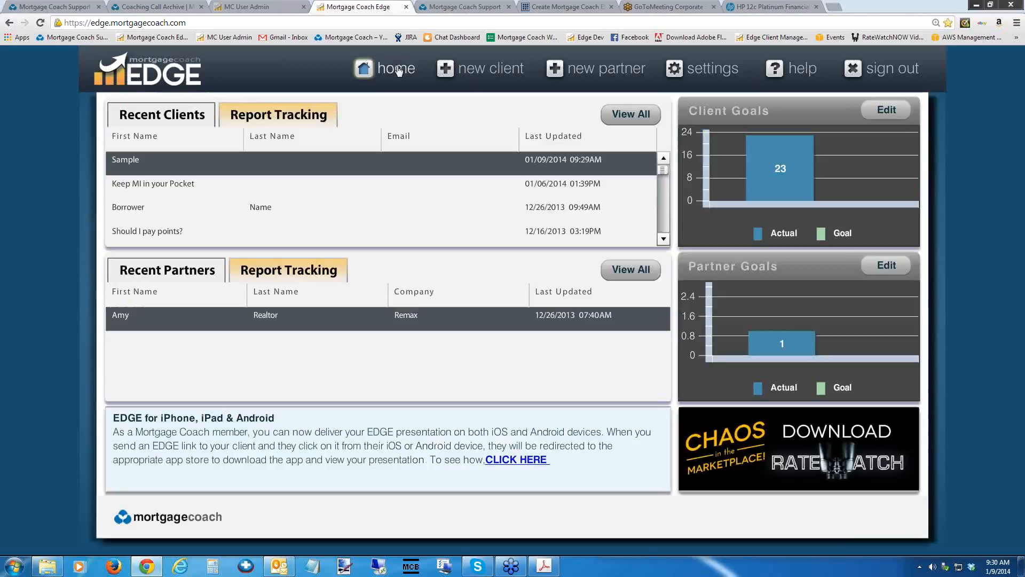
click(201, 165)
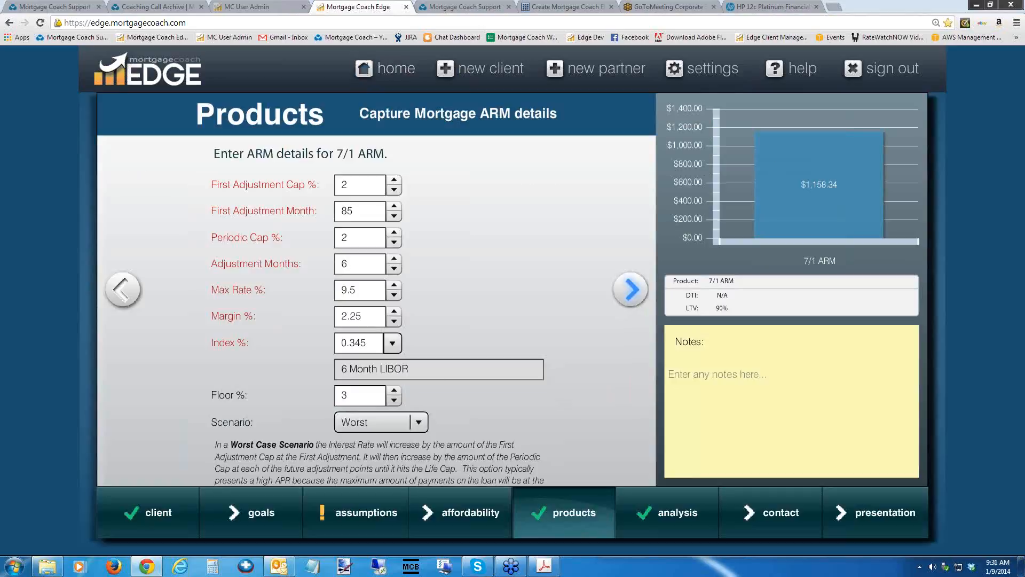
click(631, 290)
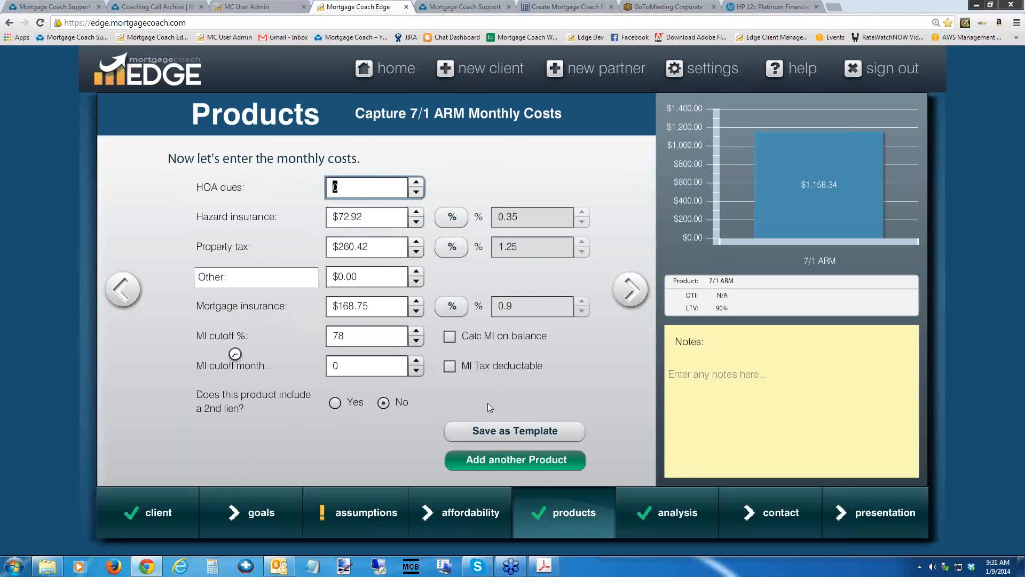
click(520, 431)
click(381, 304)
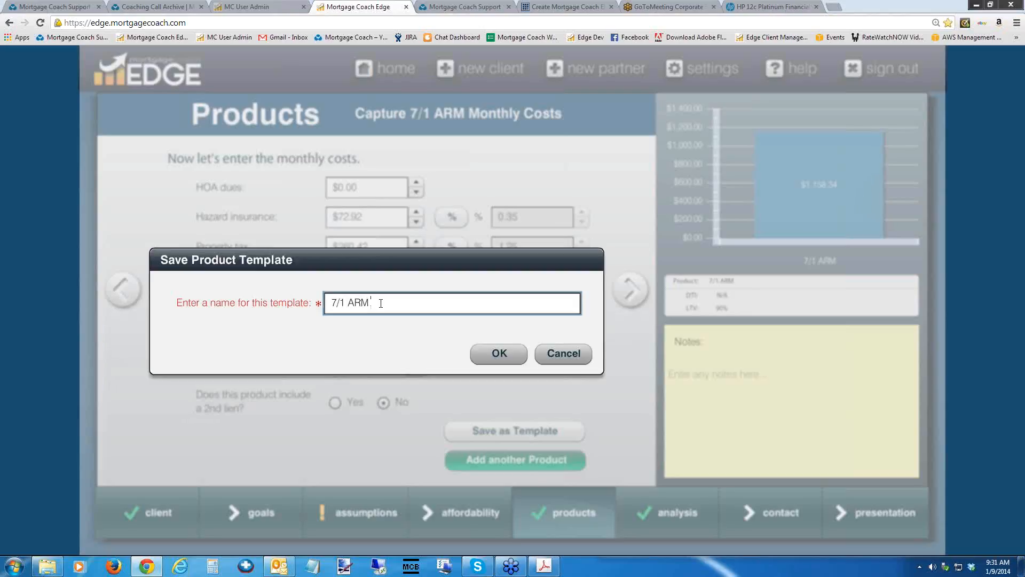
text(new)
click(495, 356)
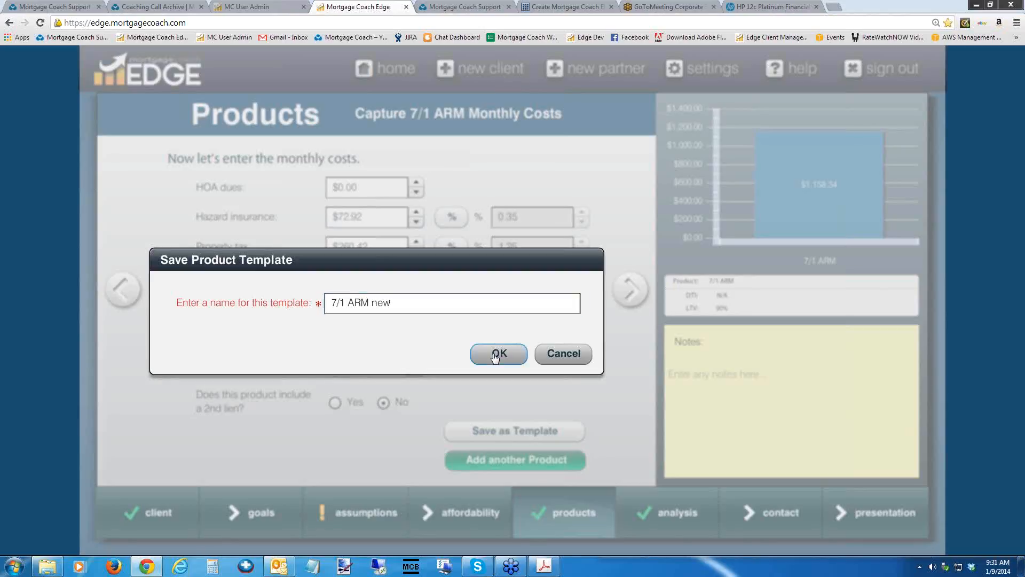
click(514, 332)
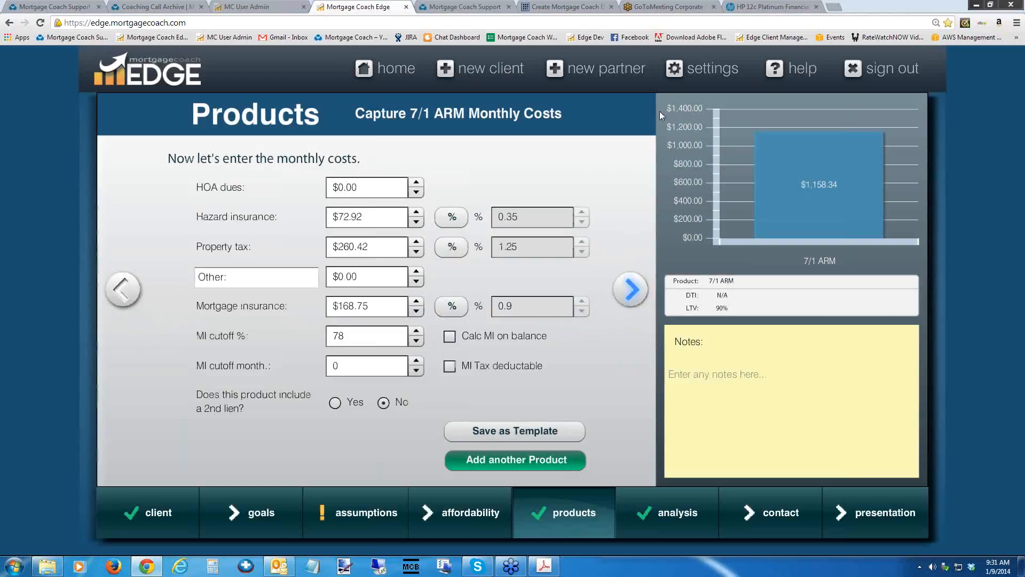
Proceed to the analysis summary, then view the 7/1 ARM new template in the product template settings.
click(632, 290)
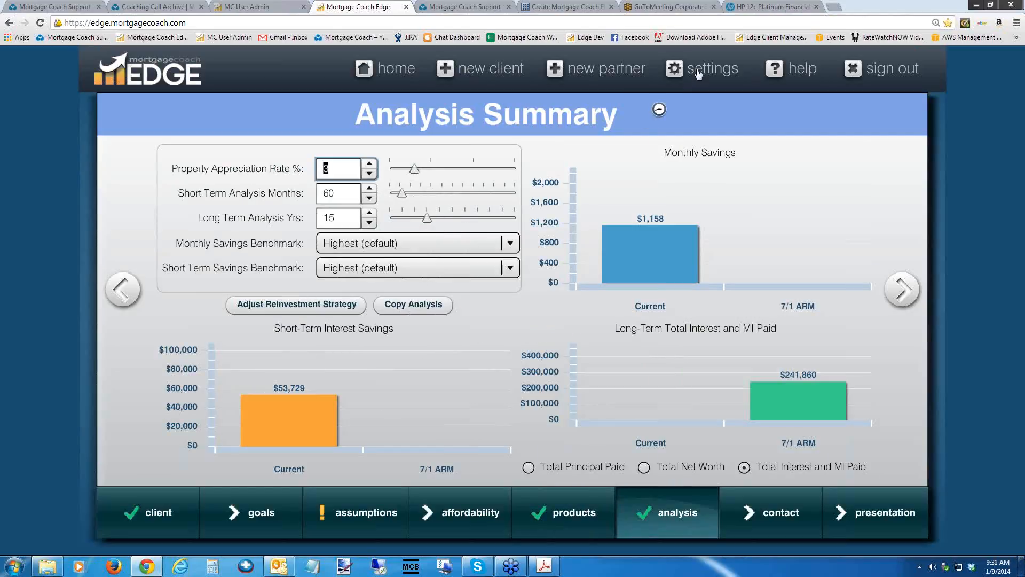
click(697, 69)
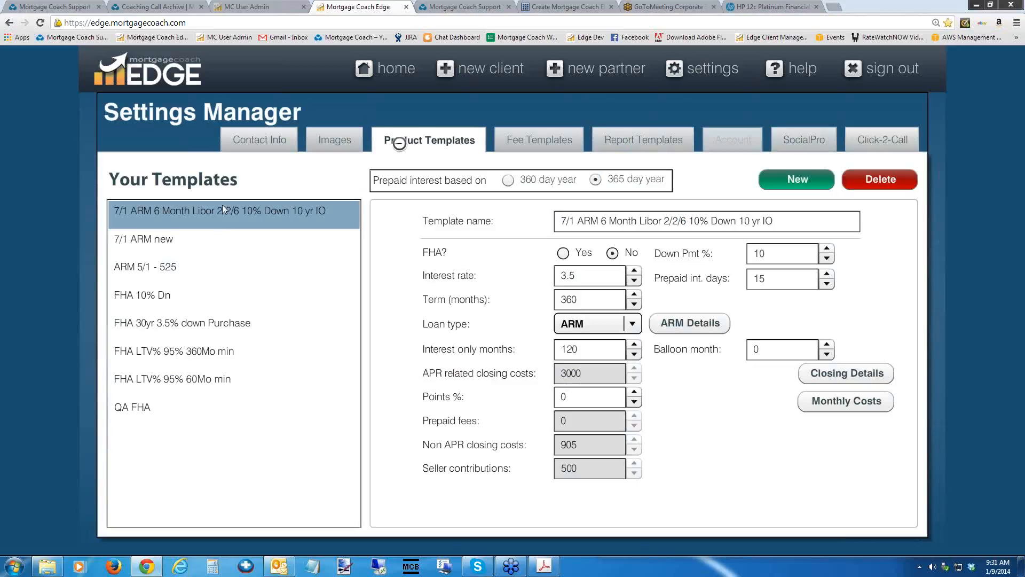
click(165, 242)
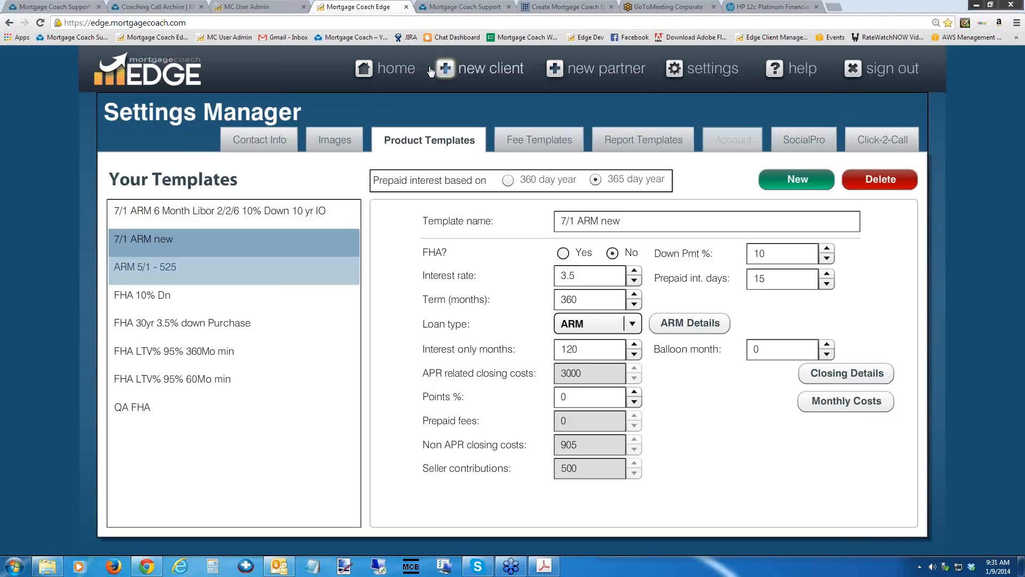
Reopen the sample client's contact information, switch the presentation type to Marketing, and select the report headline text.
click(385, 68)
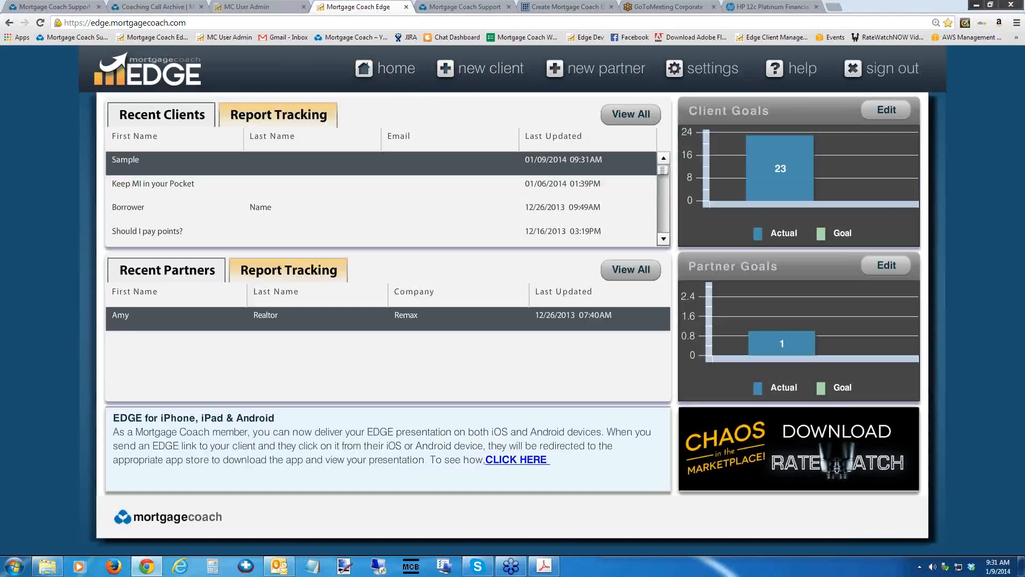
click(184, 159)
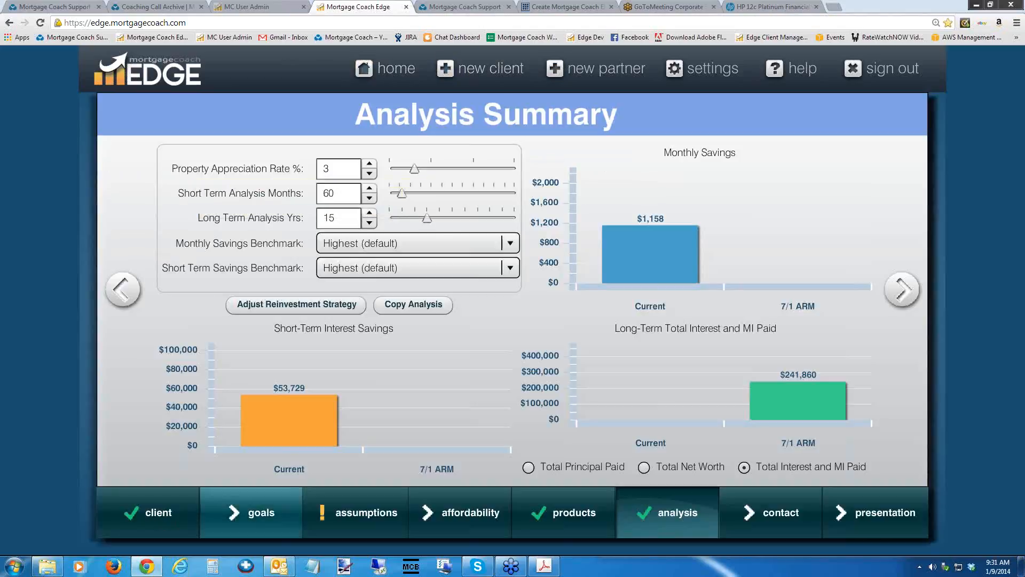
click(154, 512)
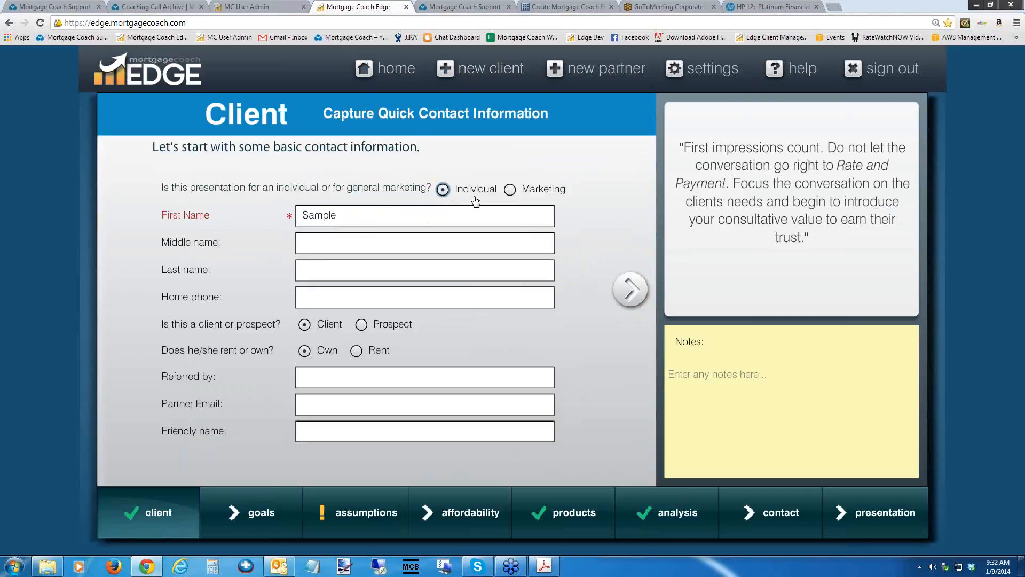
click(510, 190)
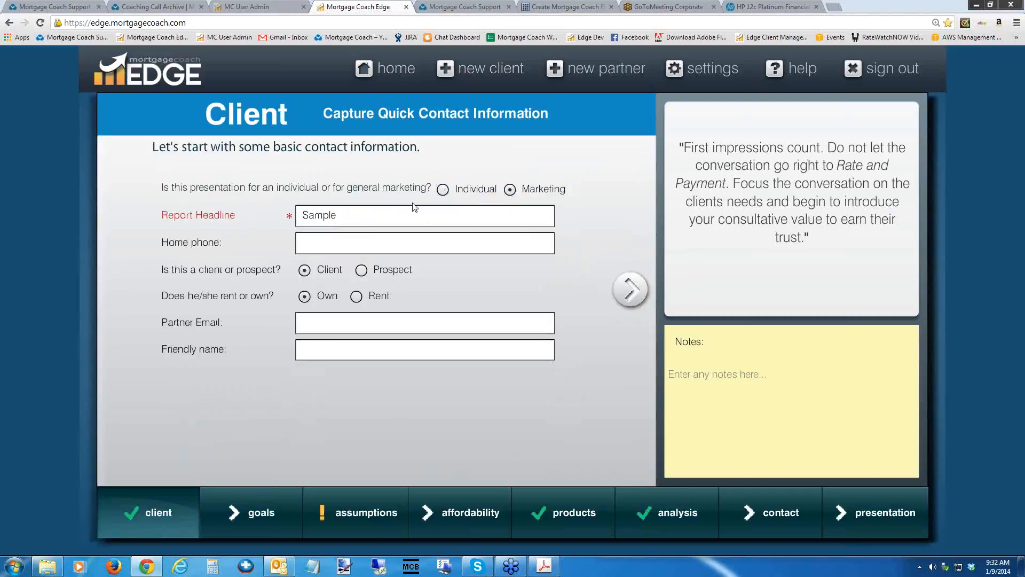
drag(348, 215, 284, 217)
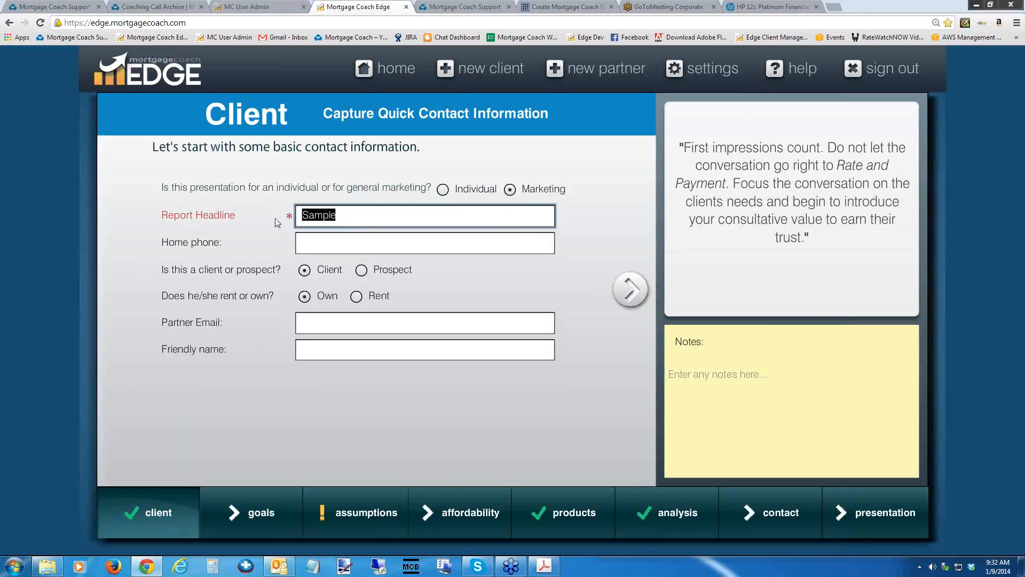
Set the report headline to "Brought to you by" followed by the first names of the two presenting partners.
text(Broshu)
key(BackSpace)
key(BackSpace)
key(BackSpace)
text(ught to you b)
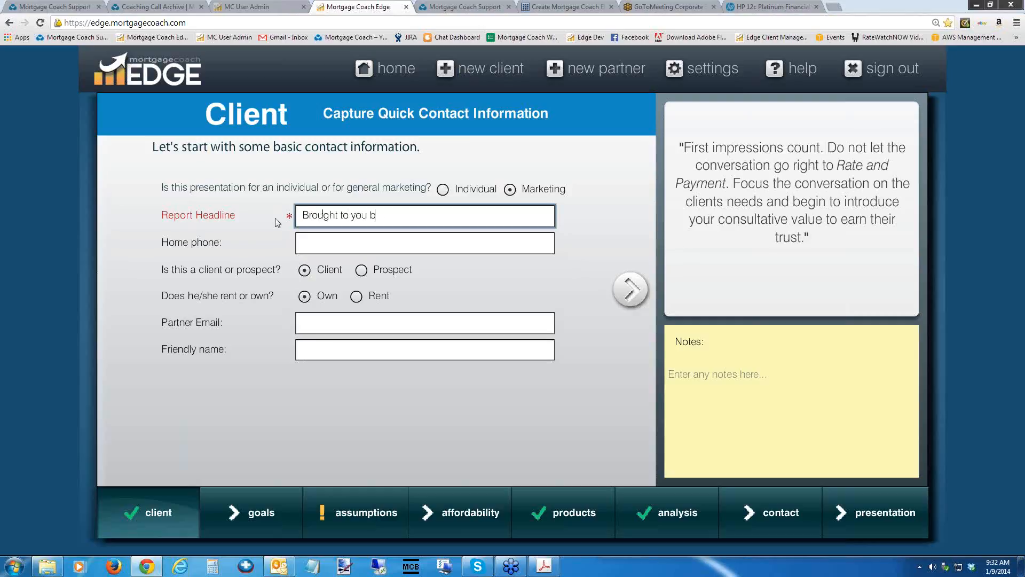
text(y Brad and Jacob)
key(Tab)
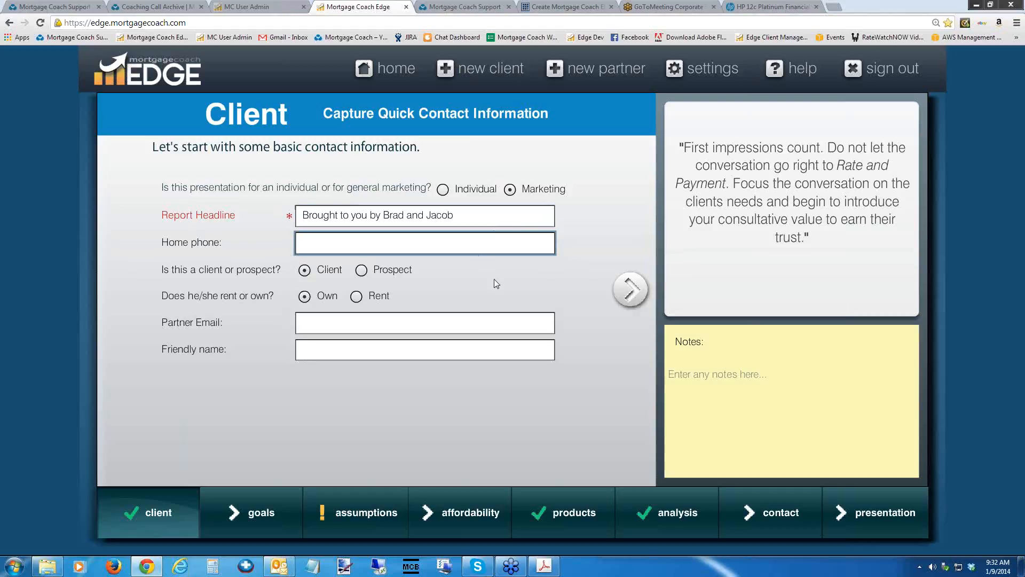
Fill in the partner's e-mail for the marketing presentation, leaving the friendly name empty.
click(309, 327)
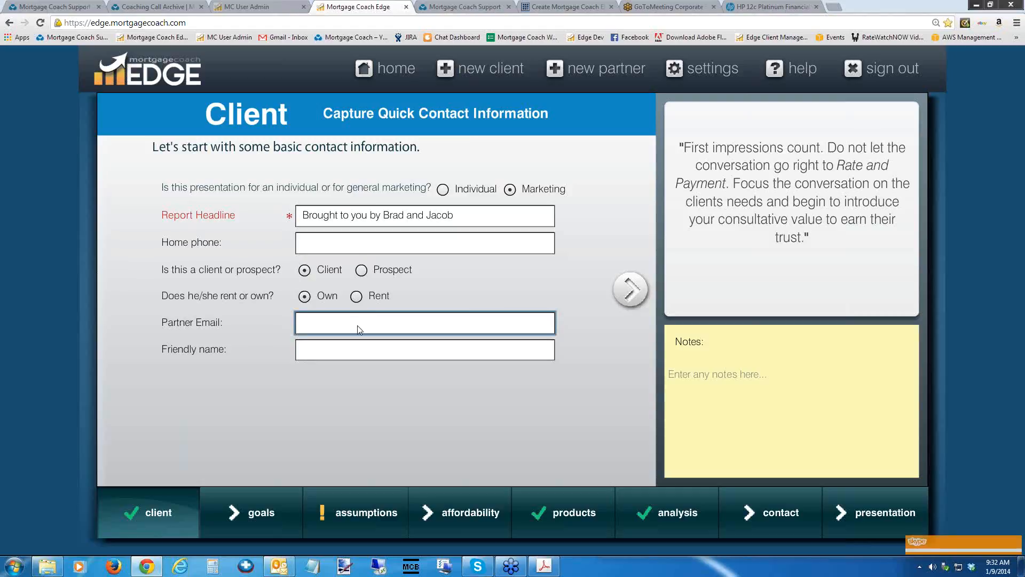
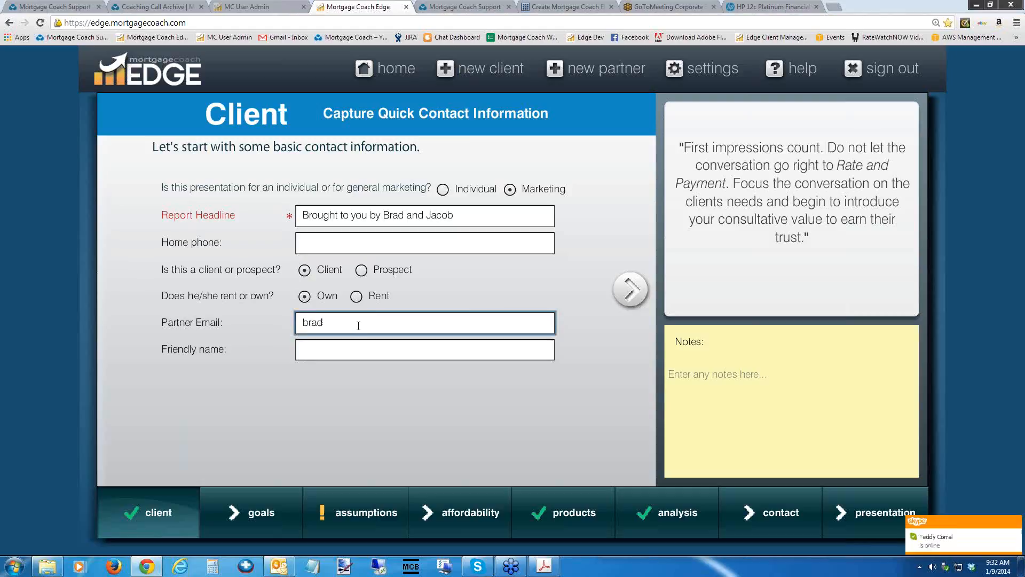
click(348, 350)
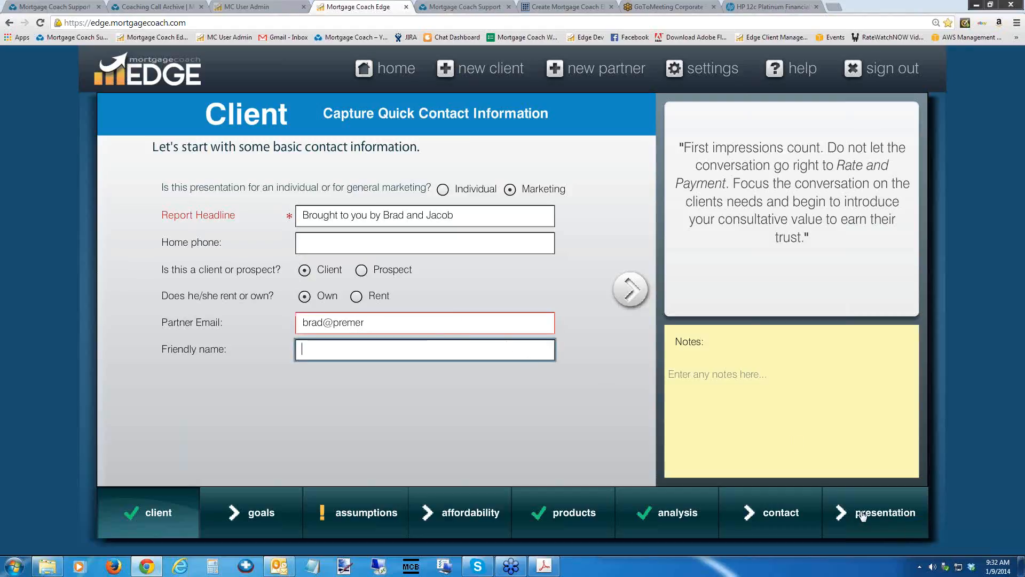
Go to the Total Cost Analysis presentation setup and enable Send EDGE view alert to partner.
mouse_move(863, 516)
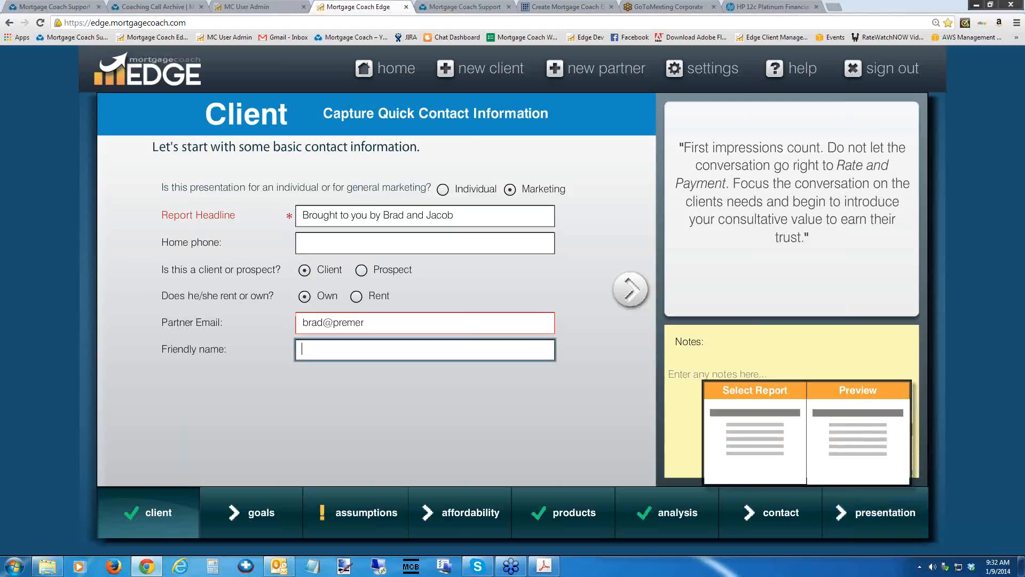
click(854, 435)
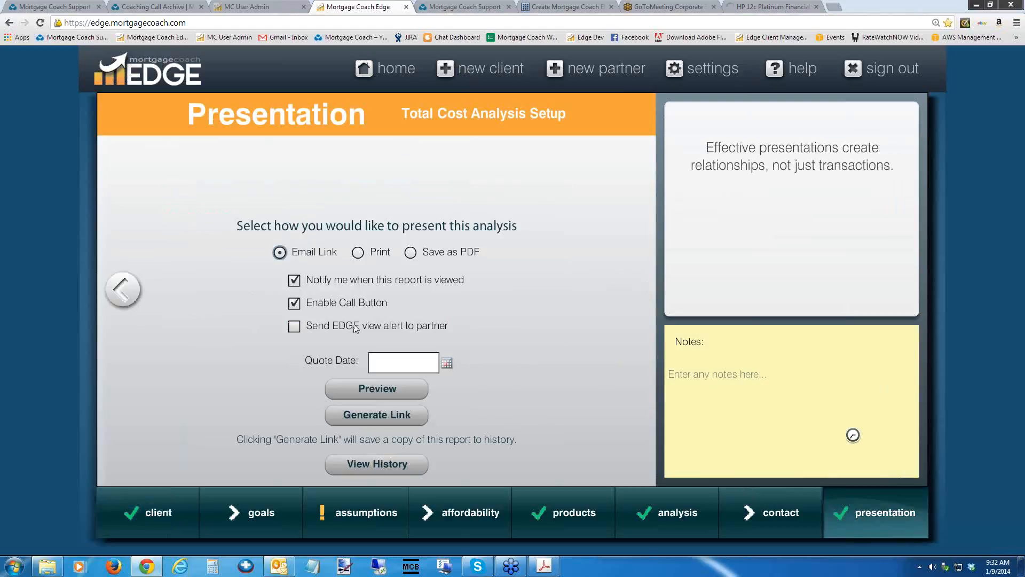
click(294, 327)
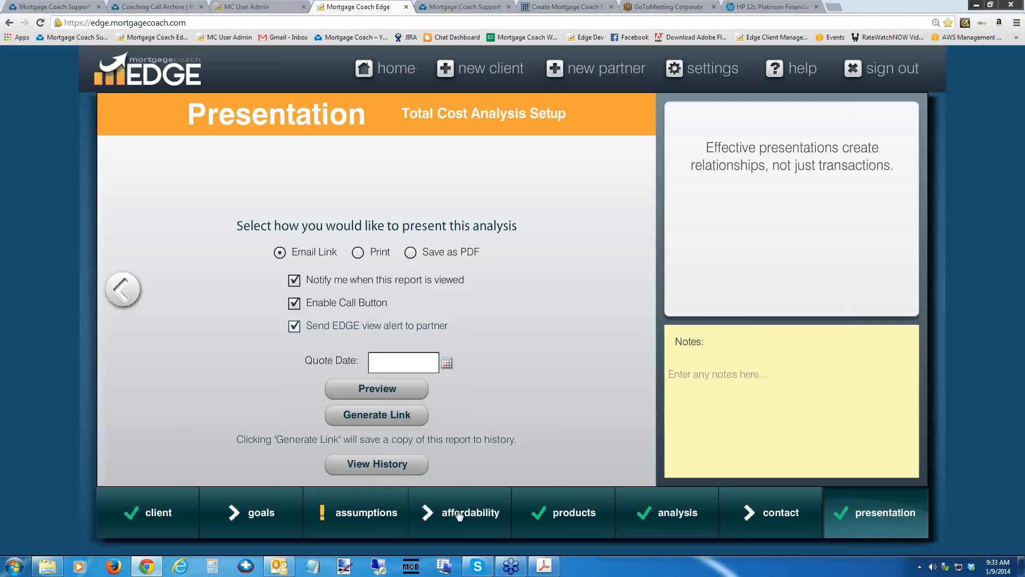
mouse_move(459, 515)
Start a new partner record and enter the partner's first and last name.
click(582, 69)
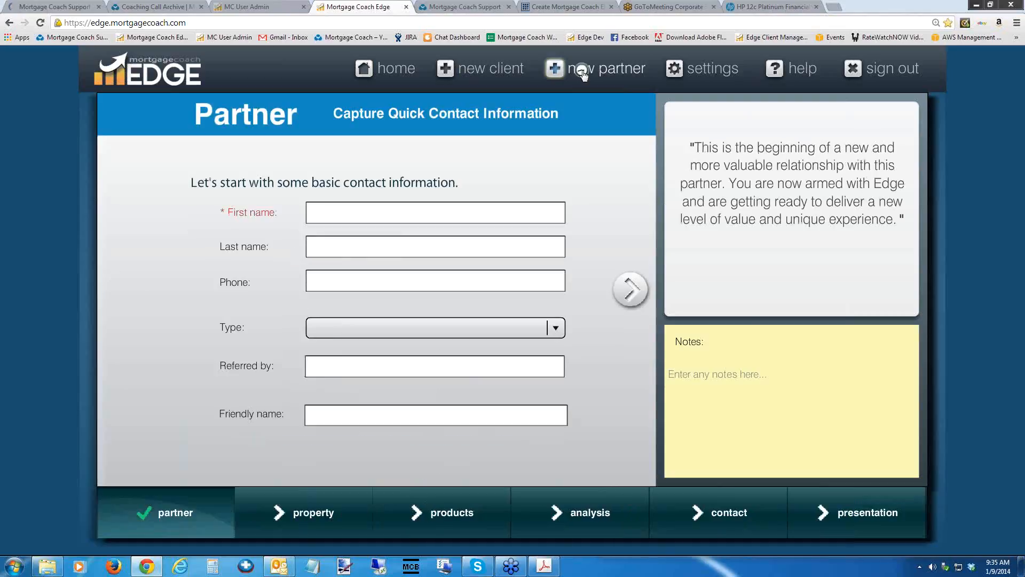
click(353, 211)
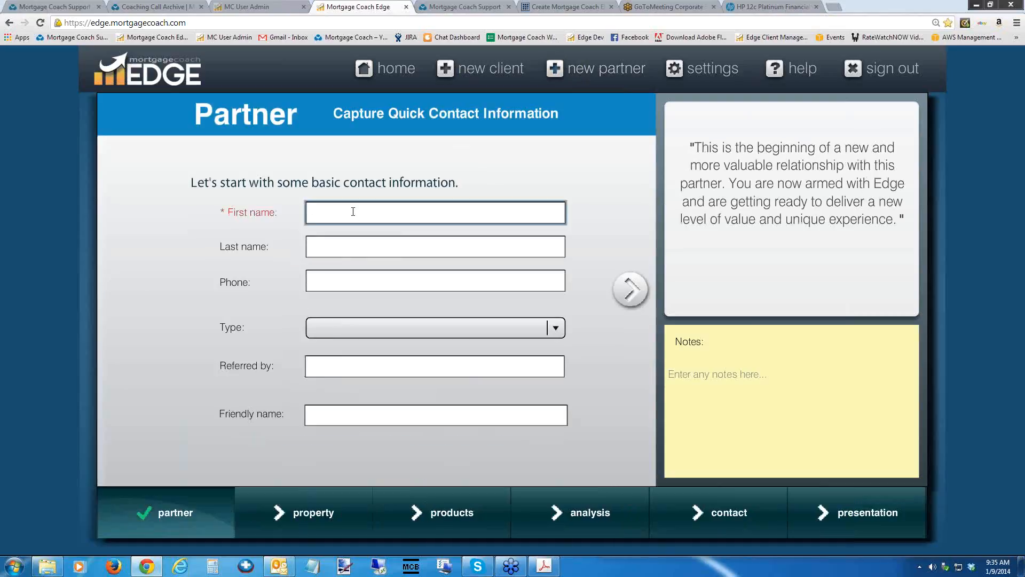
text(Joe)
key(Tab)
text(Realto)
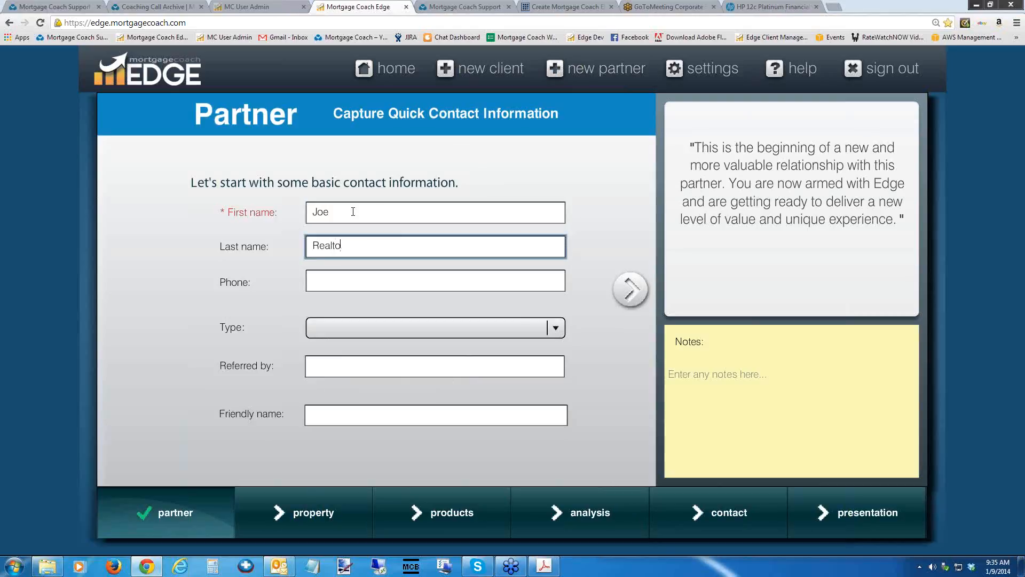
text(r)
key(Tab)
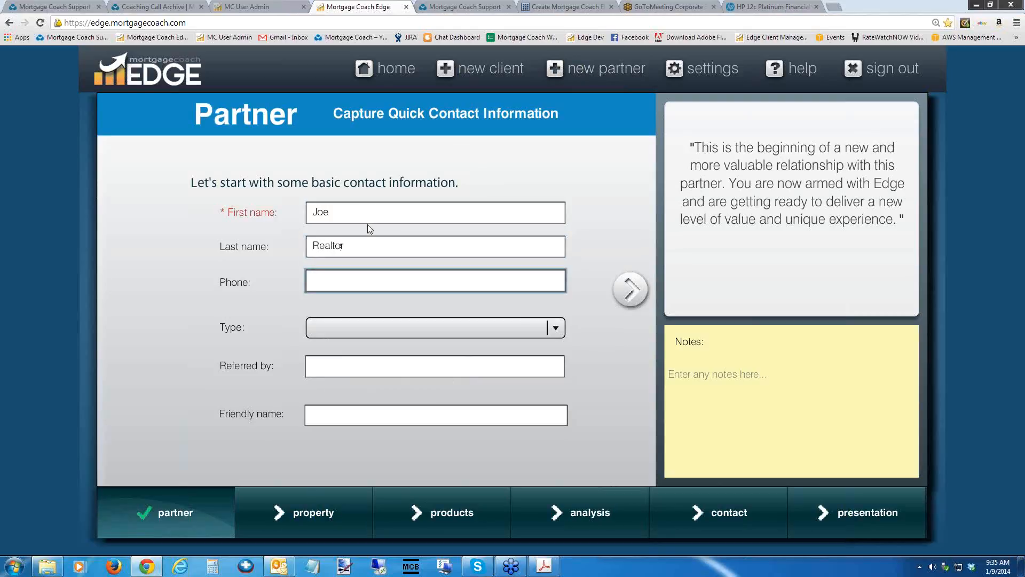
Enter the listing's street address as the partner record's friendly name and select that text.
click(475, 413)
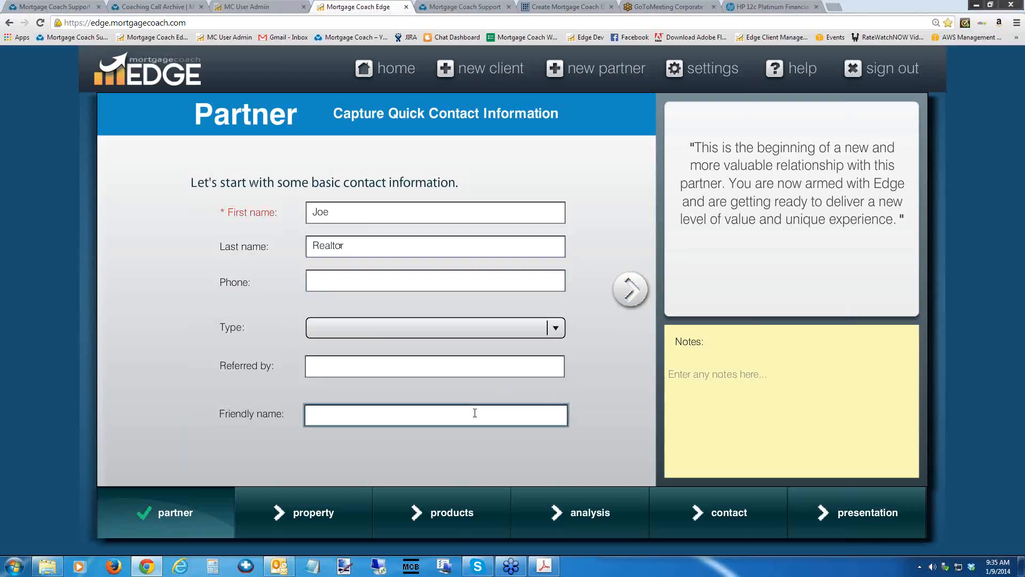
text(123 anystreet)
key(Tab)
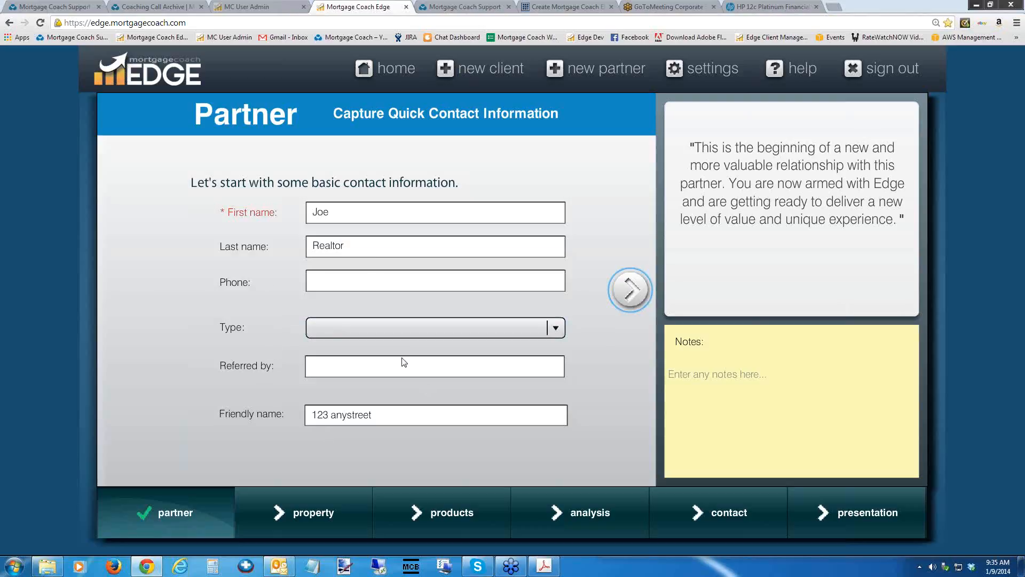
drag(380, 417, 259, 426)
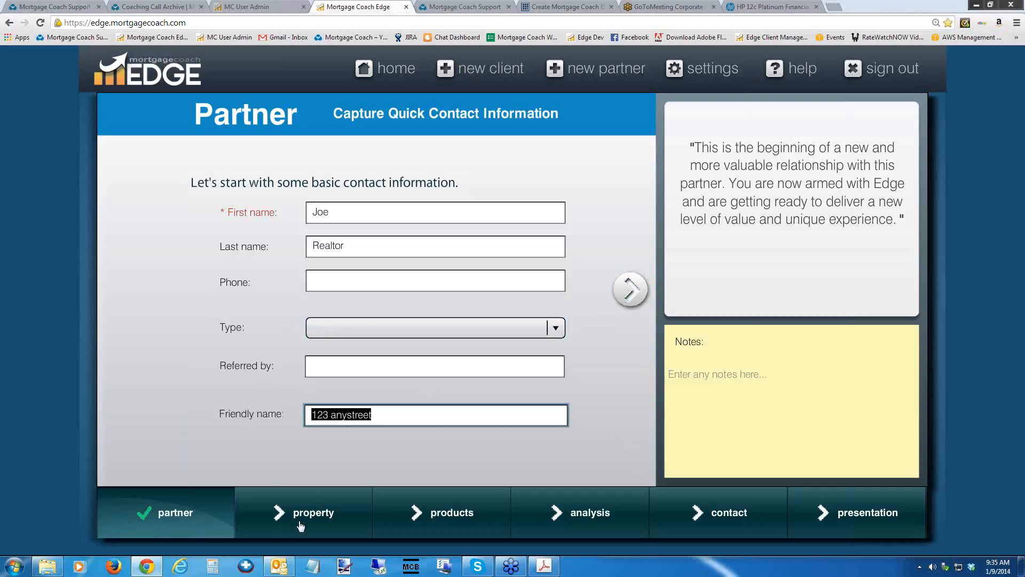
Display the partner's report selection with the Seller Buydown and Open House Flyer presentation options.
mouse_move(304, 516)
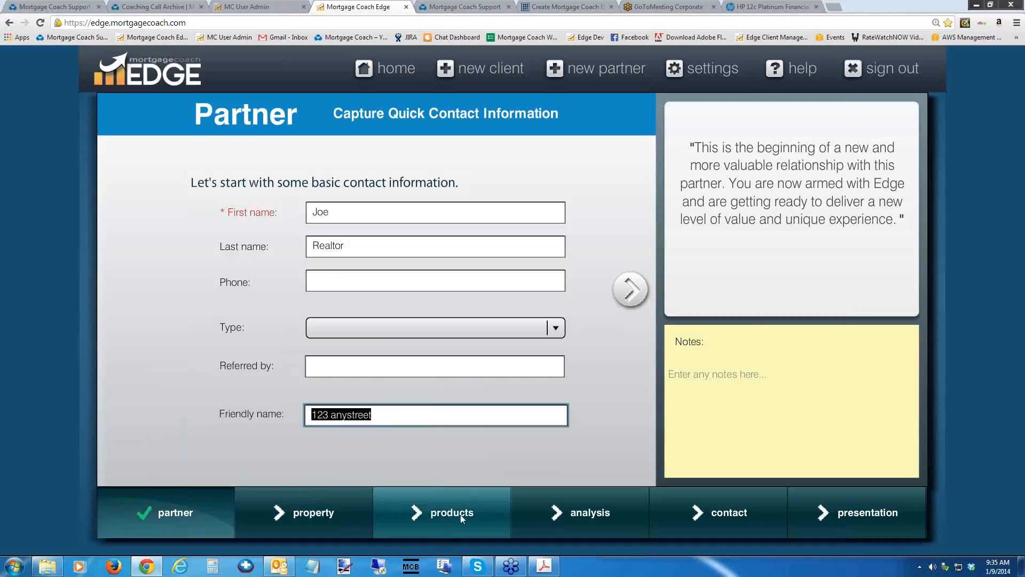
mouse_move(818, 502)
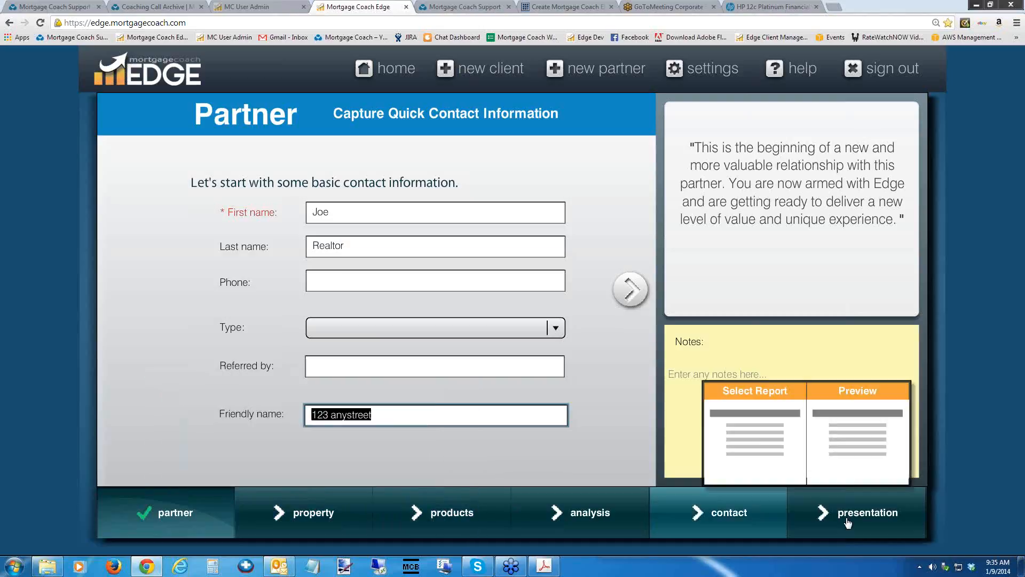
click(753, 430)
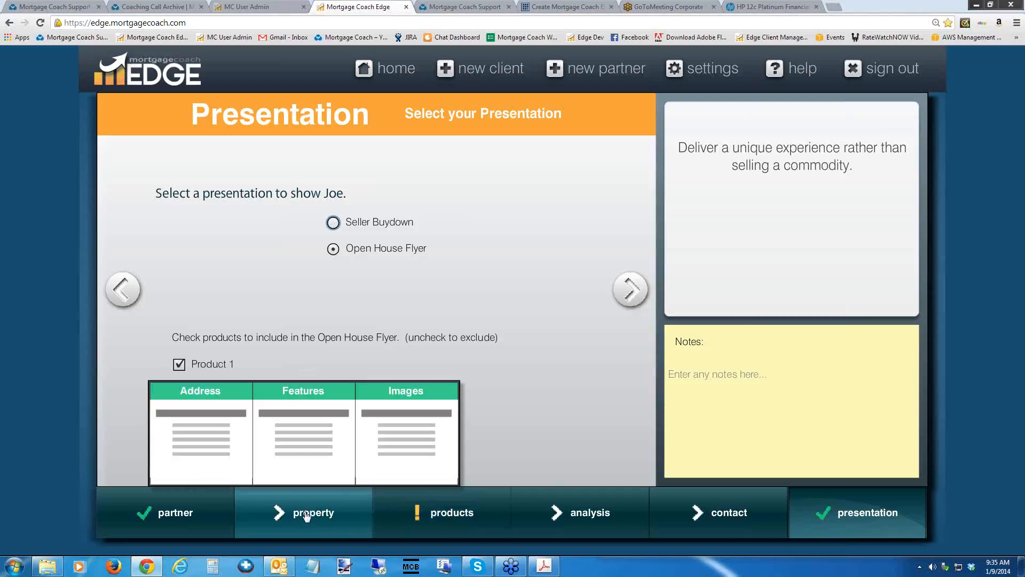
Switch to the Mortgage Coach Support site and search its knowledge base for "open house".
click(427, 6)
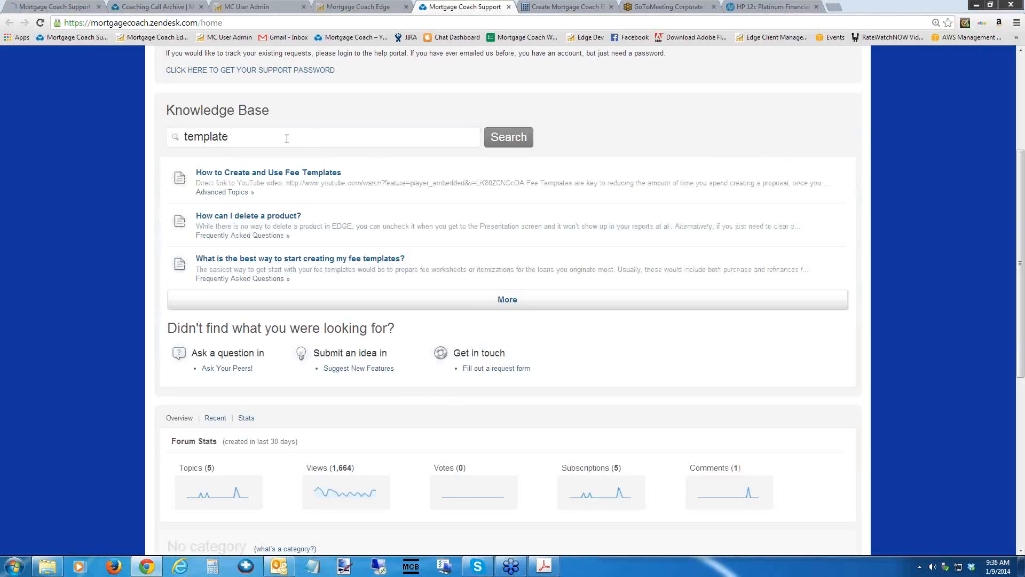
drag(275, 141, 141, 136)
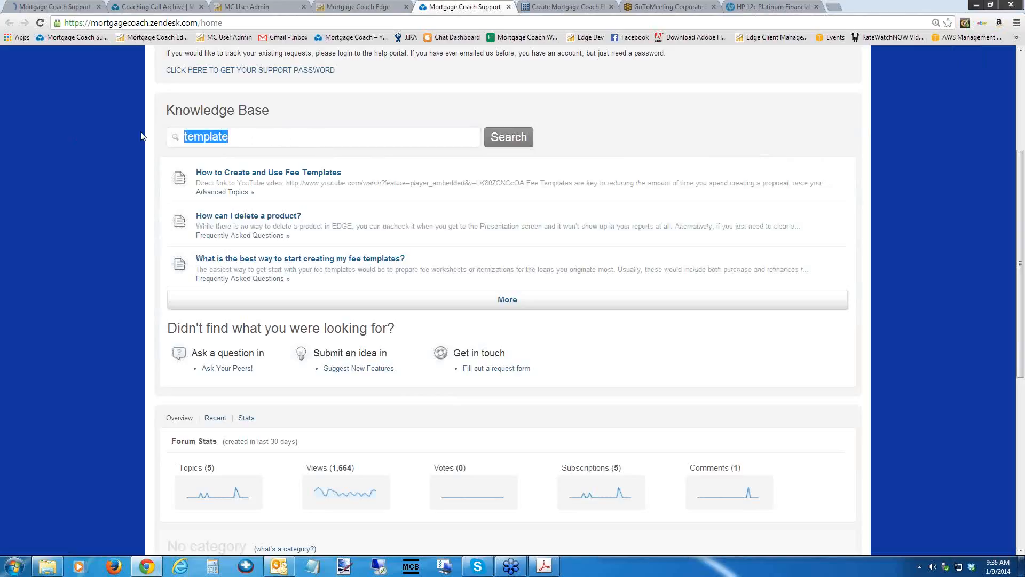
text(open house)
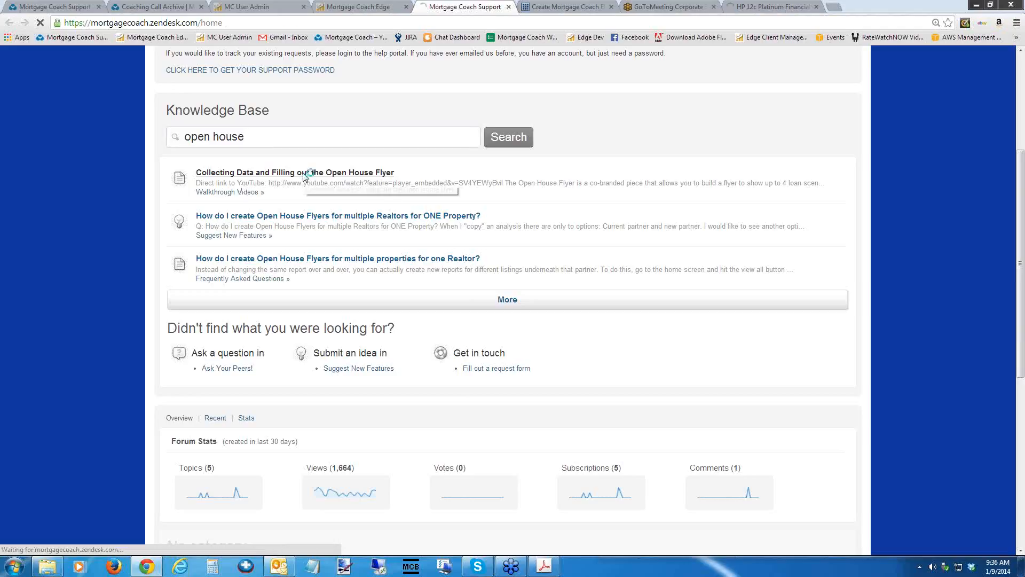
View the support article Collecting Data and Filling out the Open House Flyer, and switch to the Coaching Call Archive page.
click(304, 173)
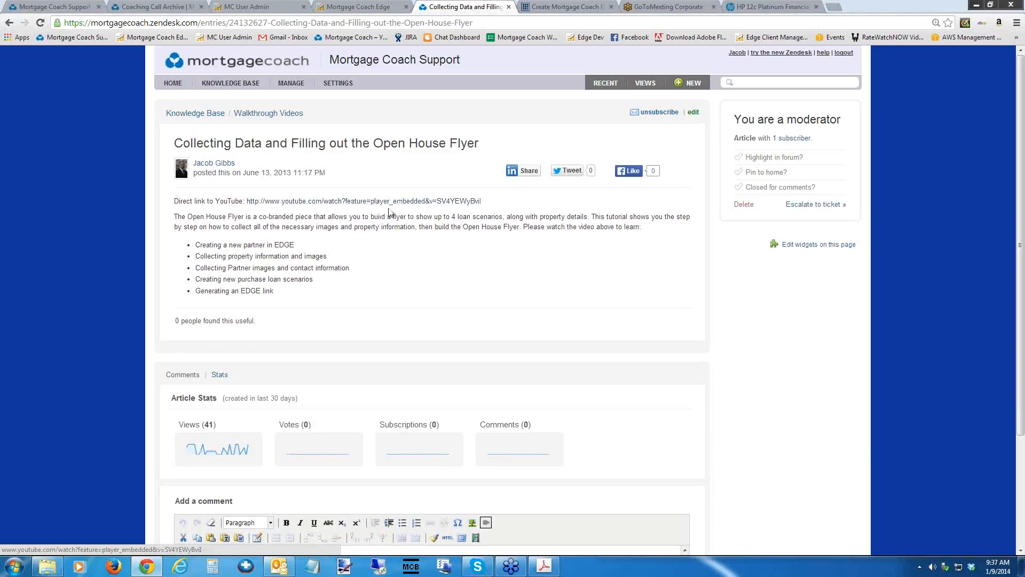
click(160, 8)
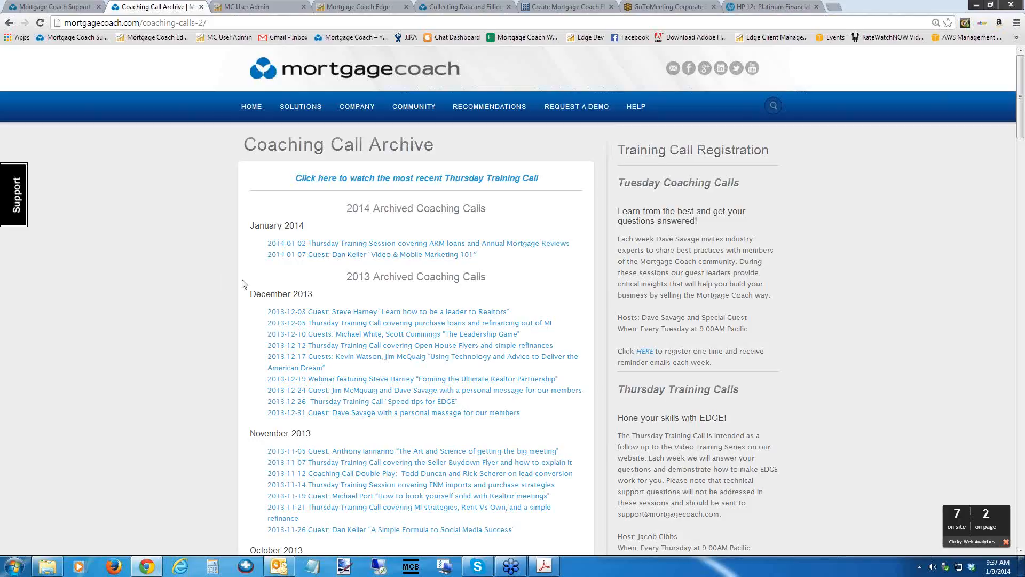